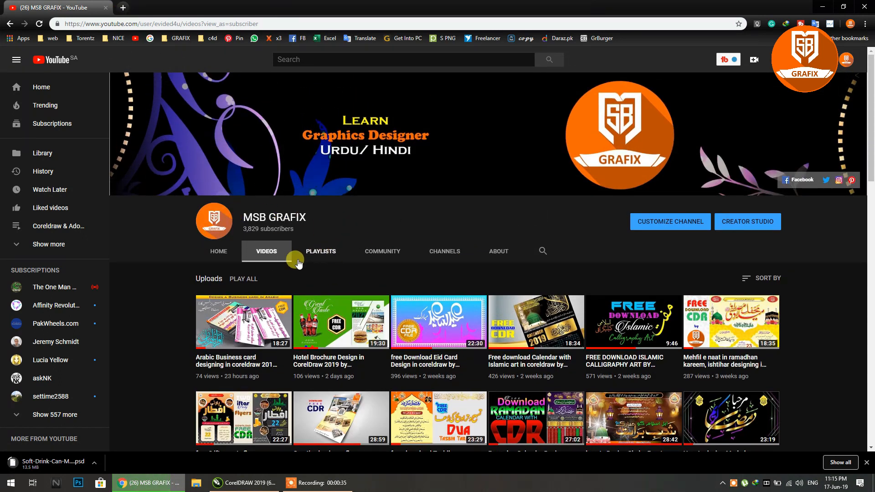
# - Open the channel's full Softwares playlist and look through its videos
pyautogui.click(334, 253)
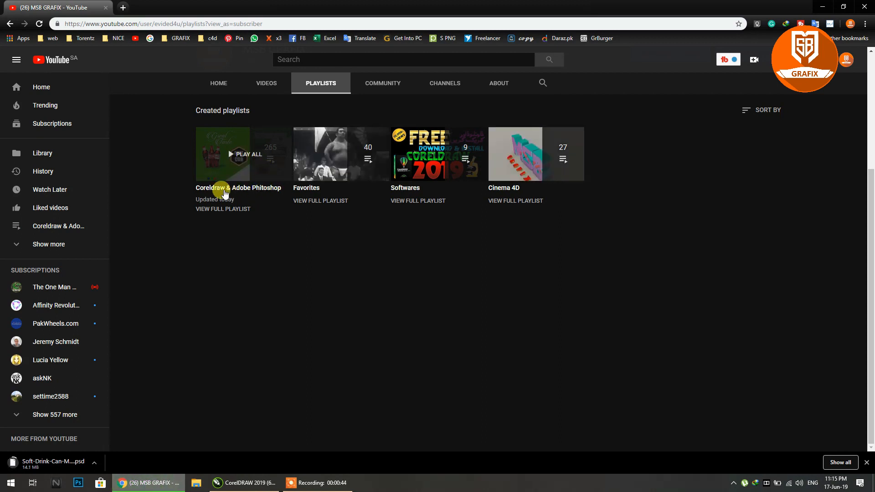
pyautogui.click(414, 191)
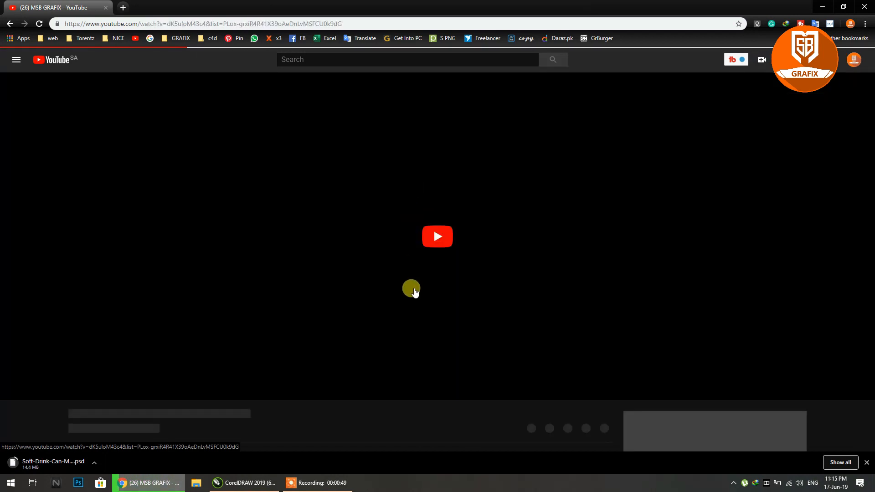
pyautogui.click(10, 24)
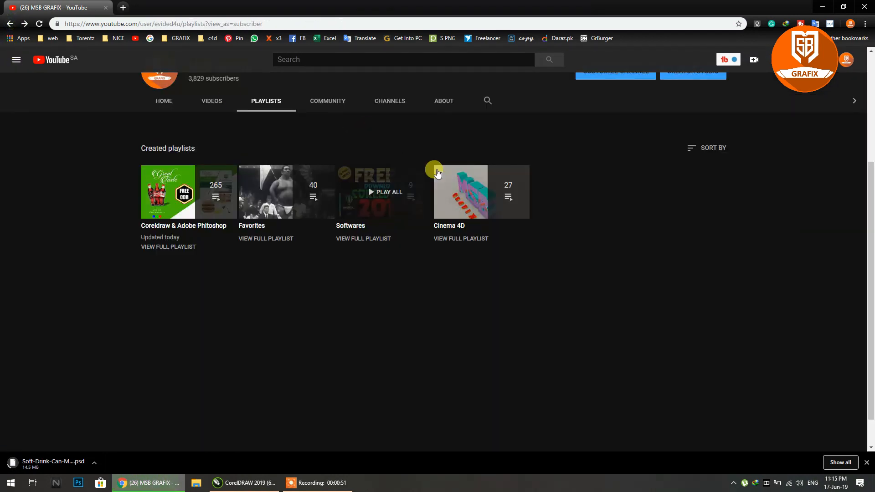
pyautogui.click(378, 239)
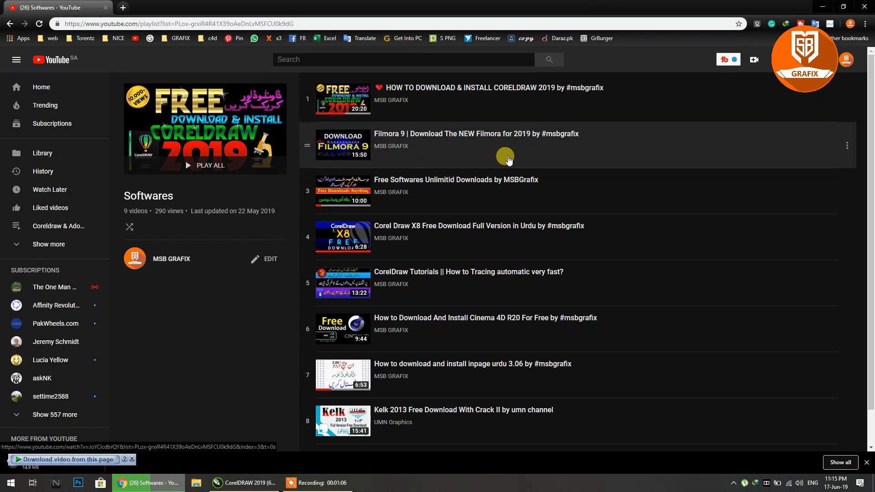
pyautogui.scroll(-1, 352, 155)
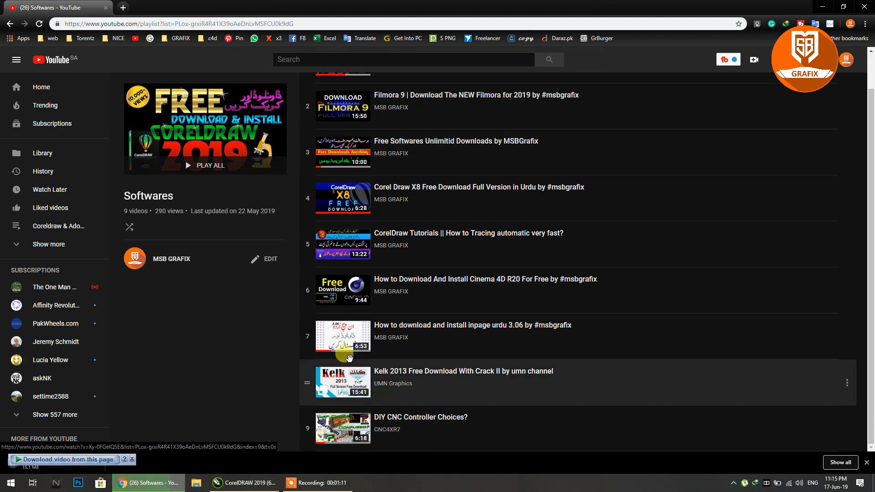
pyautogui.scroll(1, 352, 288)
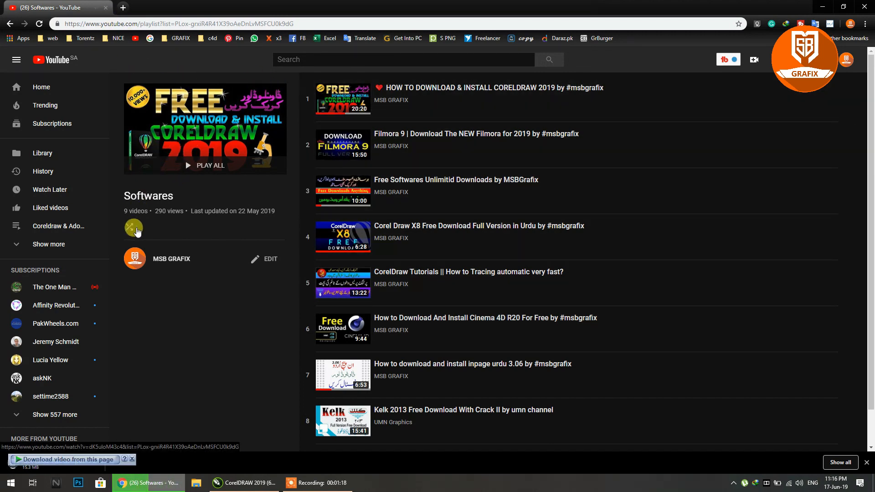
# - Load the YouTube home page in a new browser tab and close the old tab
pyautogui.click(61, 60)
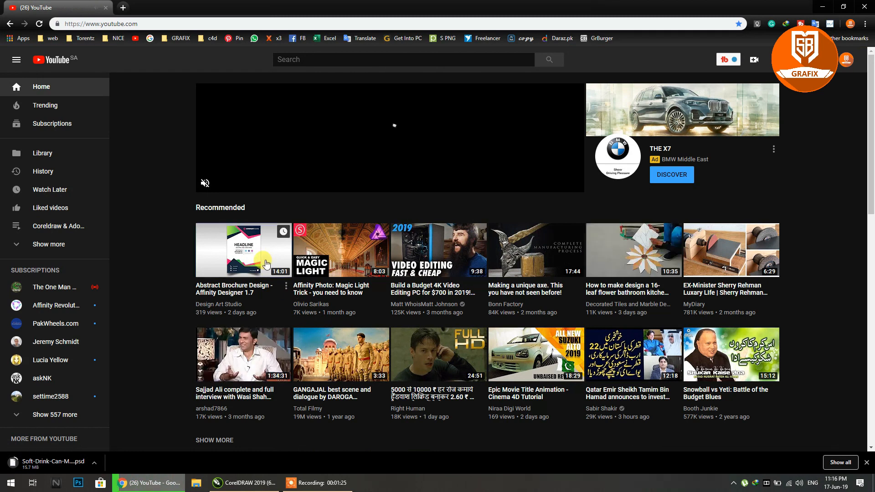
pyautogui.click(369, 341)
pyautogui.click(10, 24)
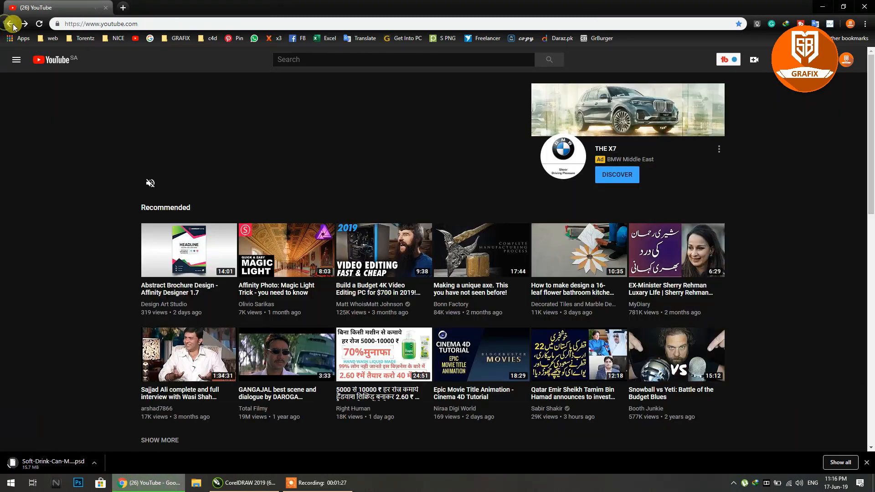
pyautogui.click(120, 8)
pyautogui.click(106, 7)
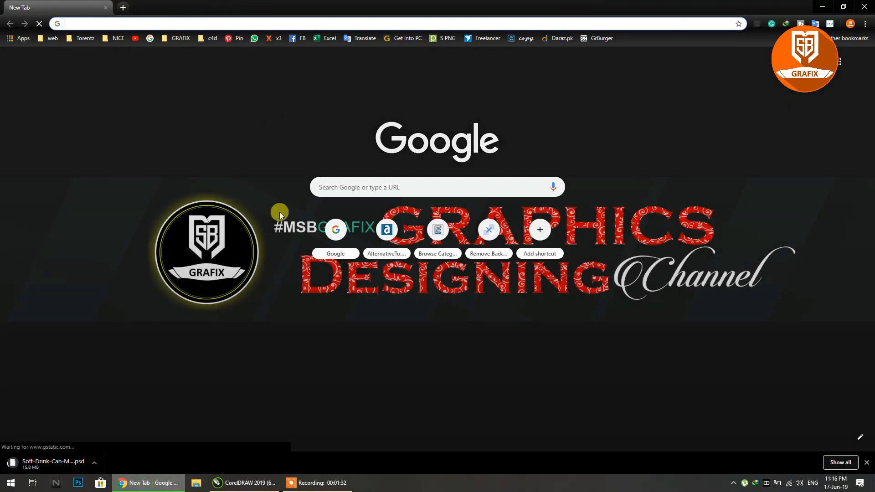
pyautogui.click(136, 39)
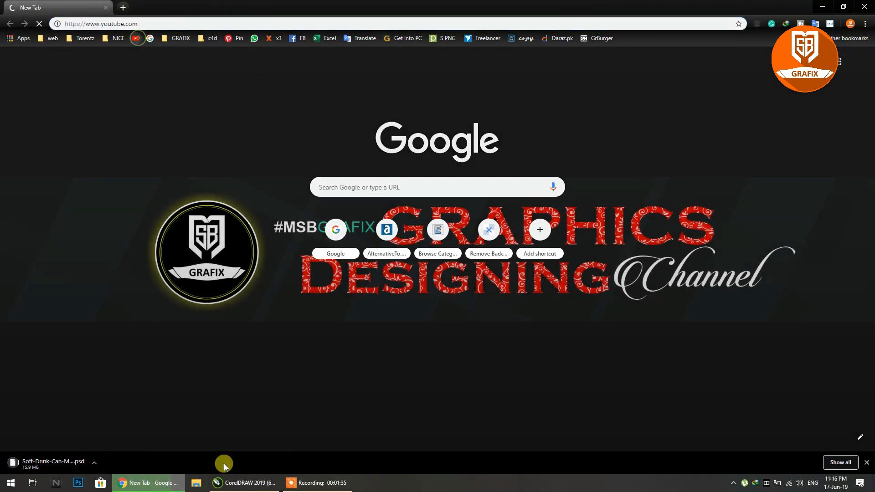
# - Switch to CorelDRAW and examine the logo designs and lettermarks scattered across the Logos.cdr document
pyautogui.click(153, 481)
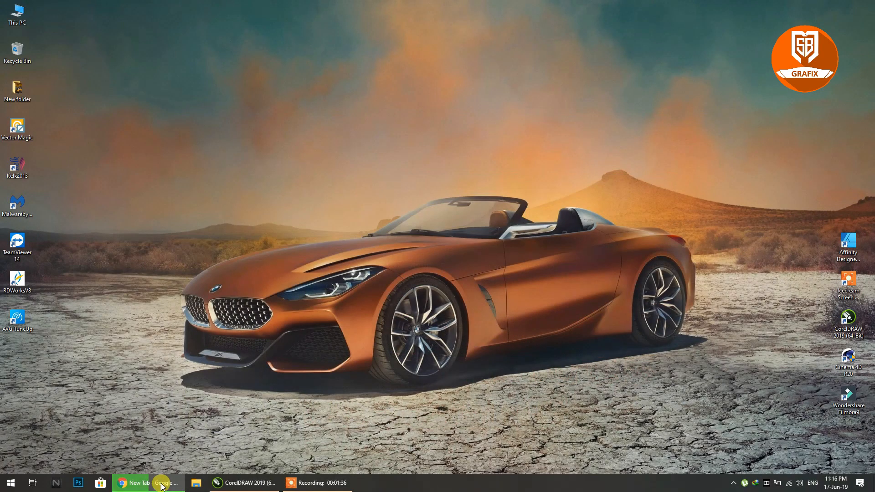
pyautogui.click(264, 481)
pyautogui.scroll(-5, 298, 226)
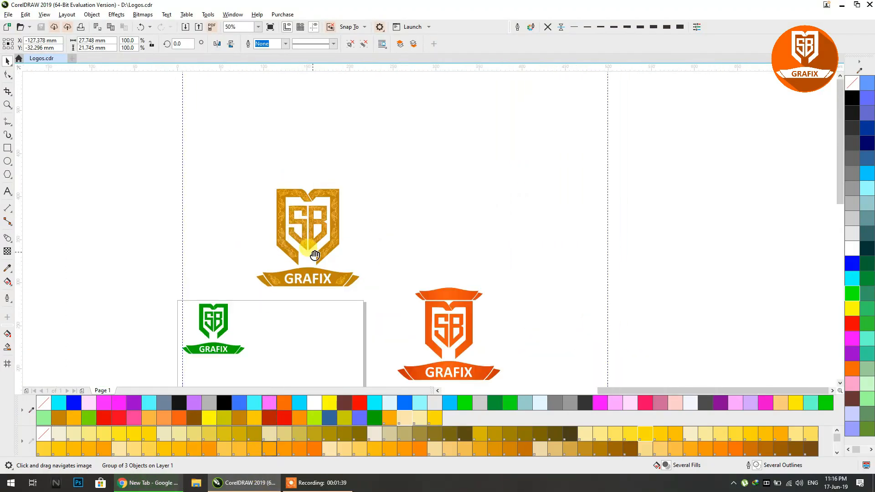
pyautogui.scroll(2, 310, 249)
pyautogui.scroll(-4, 397, 158)
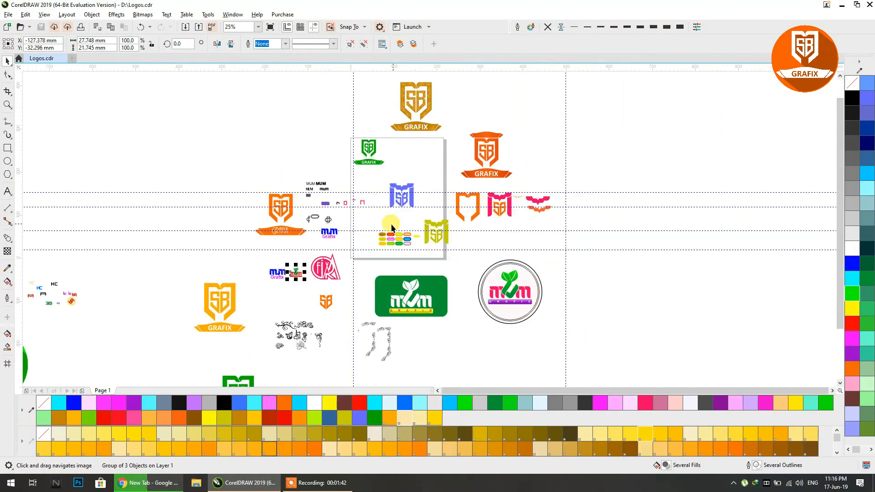
pyautogui.scroll(2, 344, 250)
pyautogui.scroll(8, 284, 234)
pyautogui.scroll(-4, 224, 221)
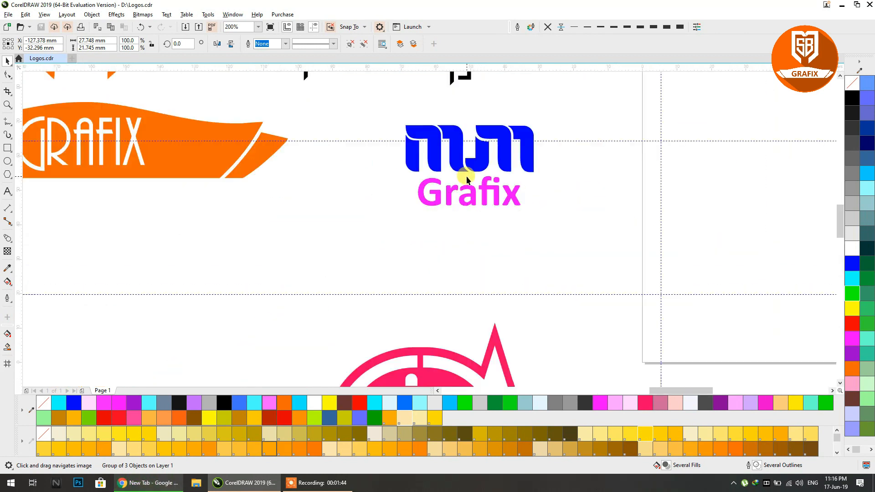
pyautogui.scroll(-5, 482, 169)
pyautogui.scroll(3, 464, 182)
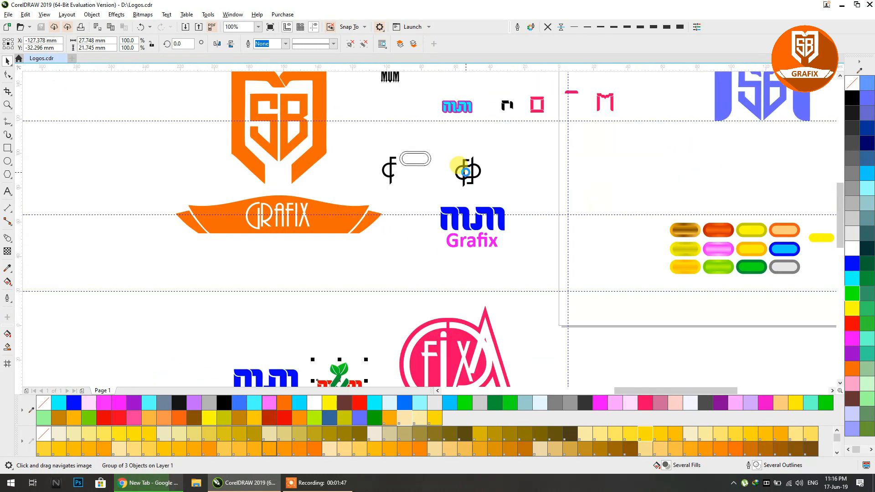
pyautogui.scroll(2, 456, 154)
pyautogui.scroll(4, 459, 146)
pyautogui.scroll(-2, 335, 175)
pyautogui.moveTo(474, 232); pyautogui.dragTo(450, 149)
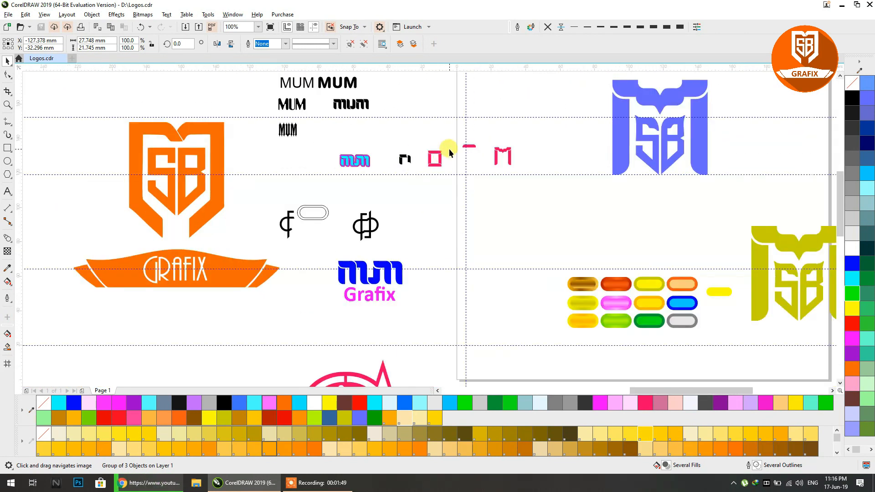
pyautogui.scroll(2, 446, 151)
pyautogui.moveTo(253, 207); pyautogui.dragTo(585, 110)
pyautogui.scroll(-3, 531, 132)
pyautogui.moveTo(413, 224); pyautogui.dragTo(509, 127)
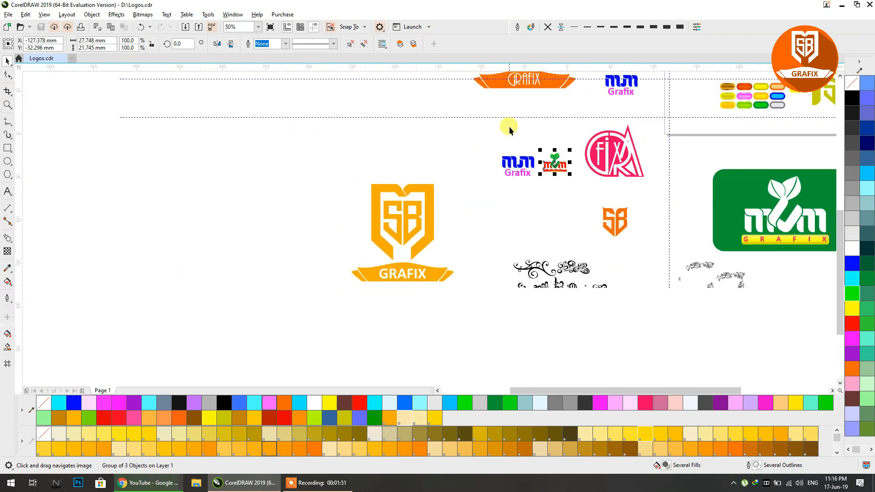
pyautogui.moveTo(169, 292); pyautogui.dragTo(409, 268)
pyautogui.scroll(1, 255, 166)
pyautogui.scroll(1, 443, 175)
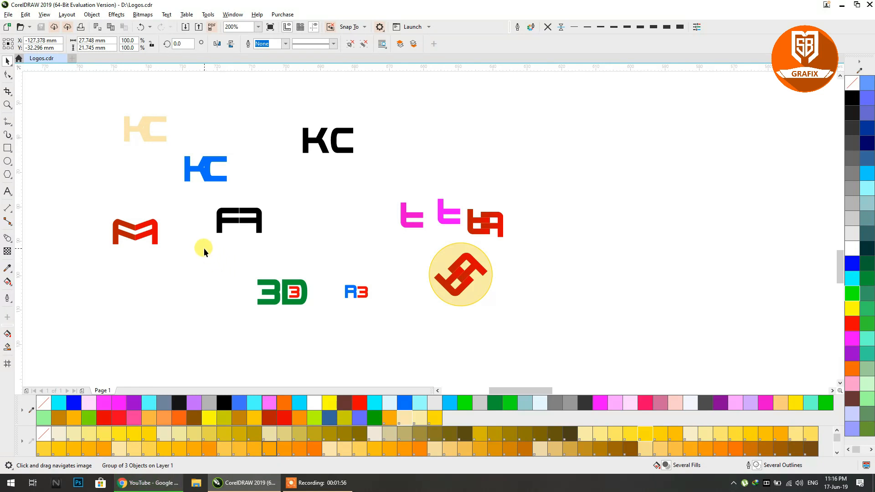
pyautogui.scroll(1, 270, 176)
pyautogui.scroll(-1, 332, 187)
pyautogui.scroll(-1, 332, 187)
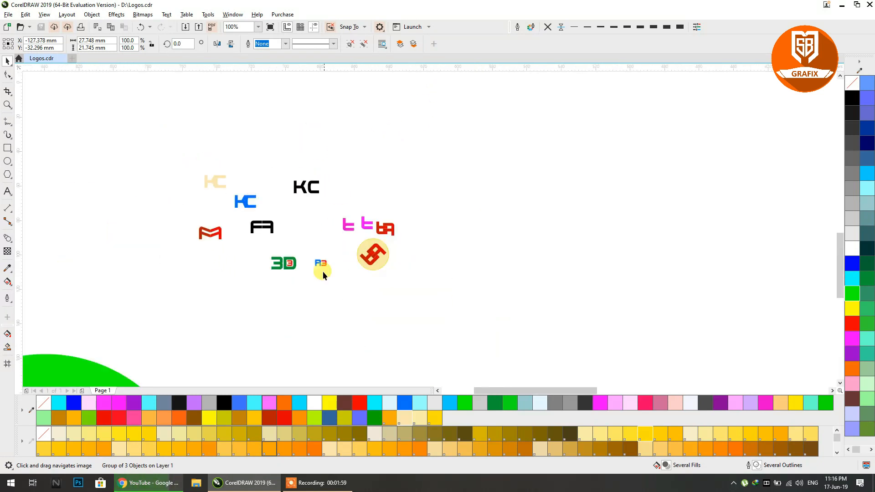
pyautogui.scroll(-2, 323, 272)
pyautogui.moveTo(338, 296); pyautogui.dragTo(297, 173)
pyautogui.moveTo(417, 218); pyautogui.dragTo(257, 215)
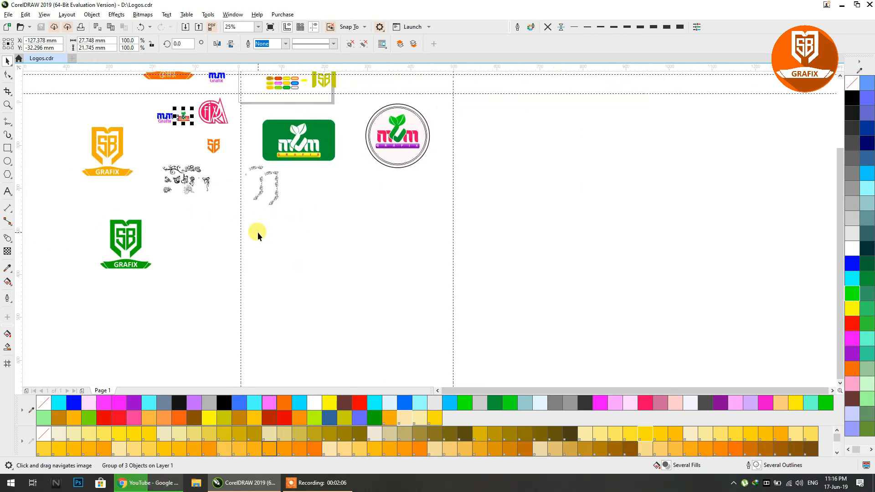
# - Add the artistic text "dt" in the empty area below the logos and set its font to BoomBox 2
pyautogui.scroll(1, 396, 316)
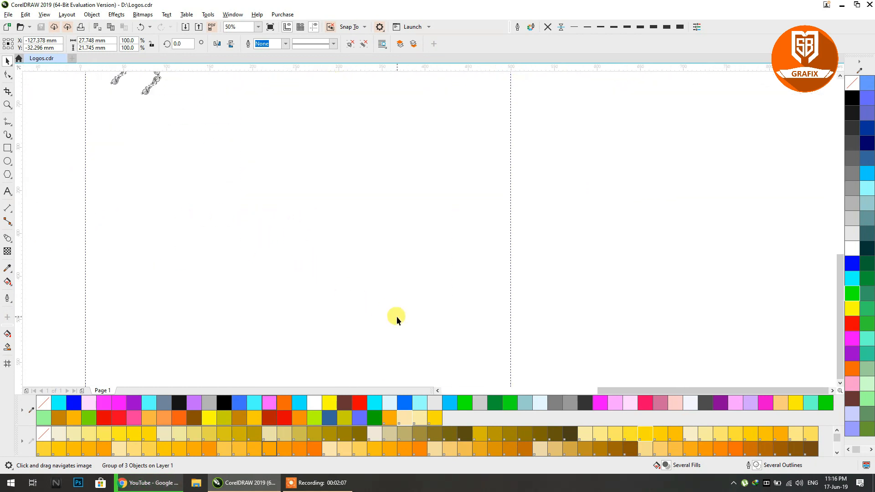
pyautogui.click(8, 192)
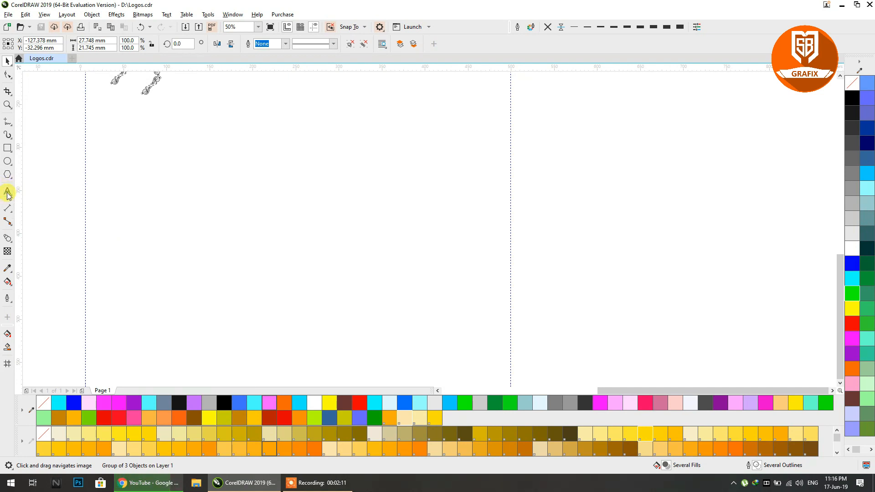
pyautogui.click(312, 203)
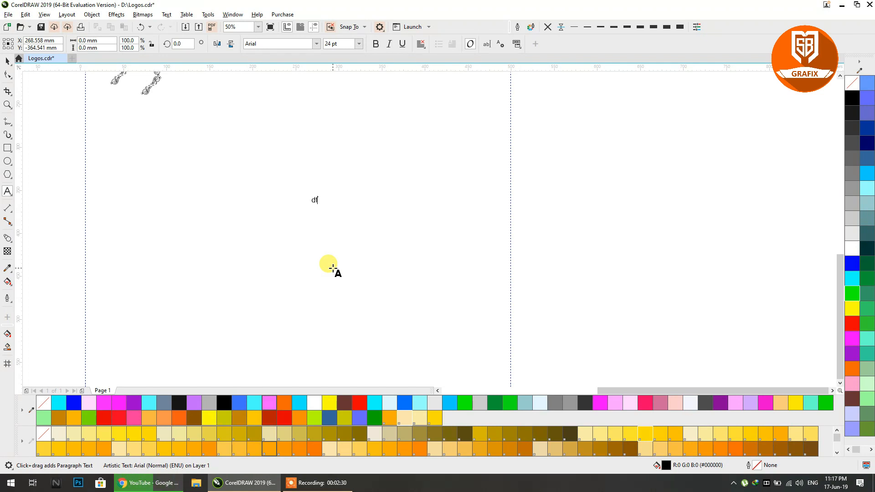
pyautogui.click(7, 63)
pyautogui.click(315, 45)
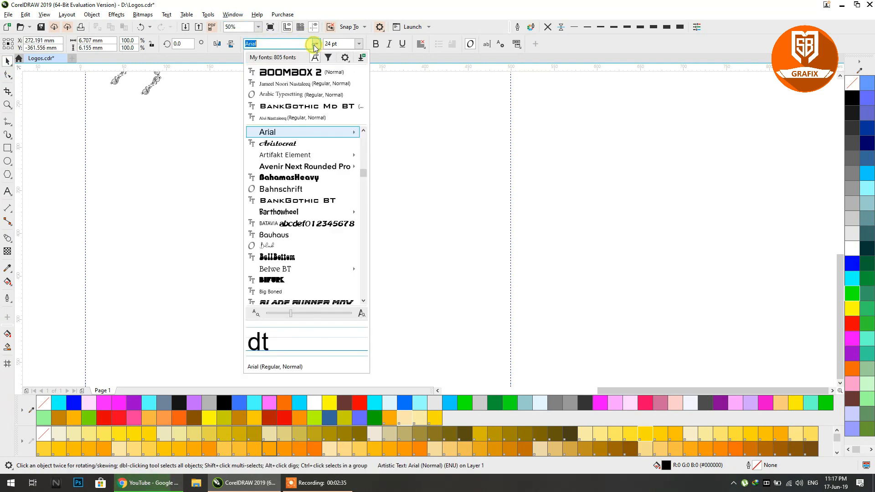
pyautogui.click(294, 72)
# - Convert the DT text to curves
pyautogui.scroll(3, 304, 201)
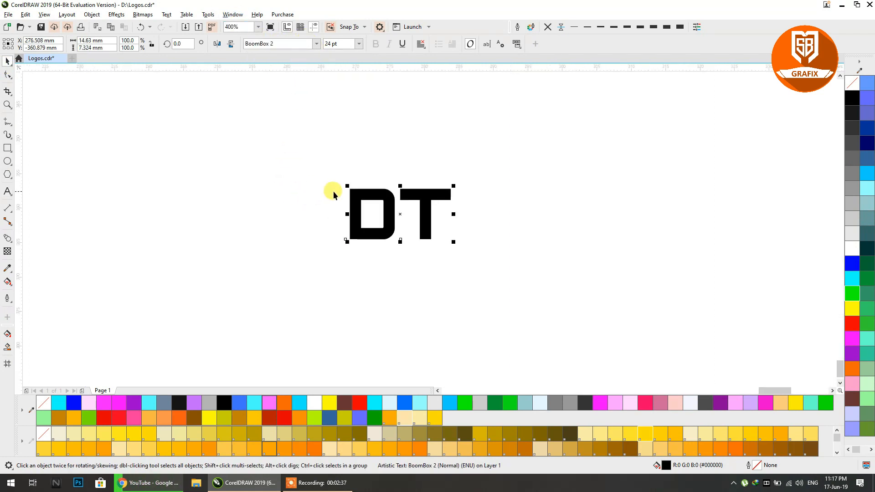
pyautogui.click(341, 201)
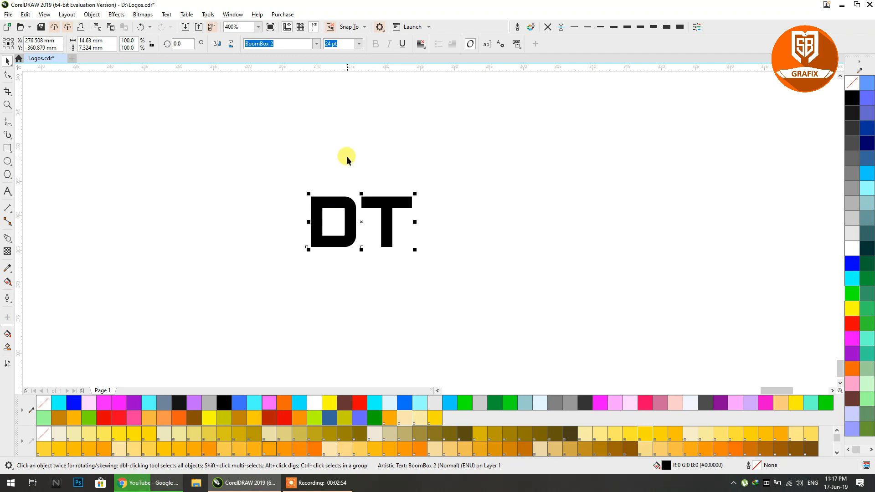
pyautogui.hotkey('ctrl', 'q')
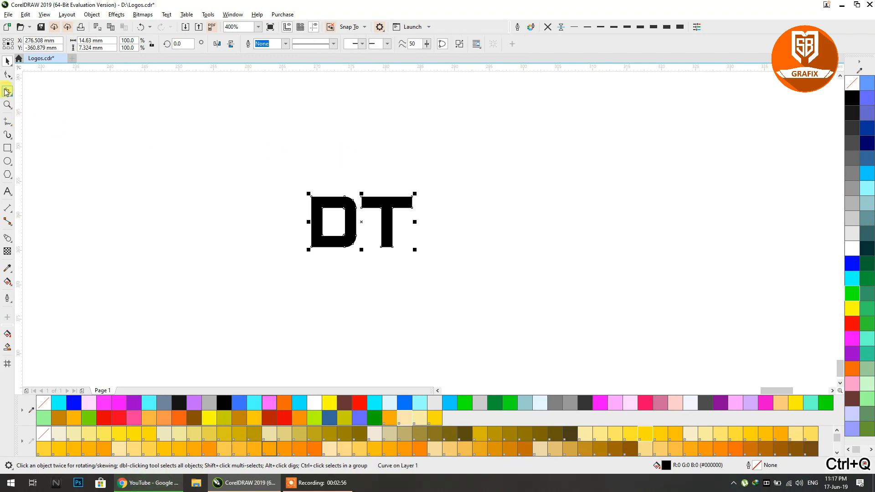
# - Draw a rectangle about 21.7 mm wide across the D and T, adjusting its height to about 1.63 mm to match the T's crossbar
pyautogui.click(7, 149)
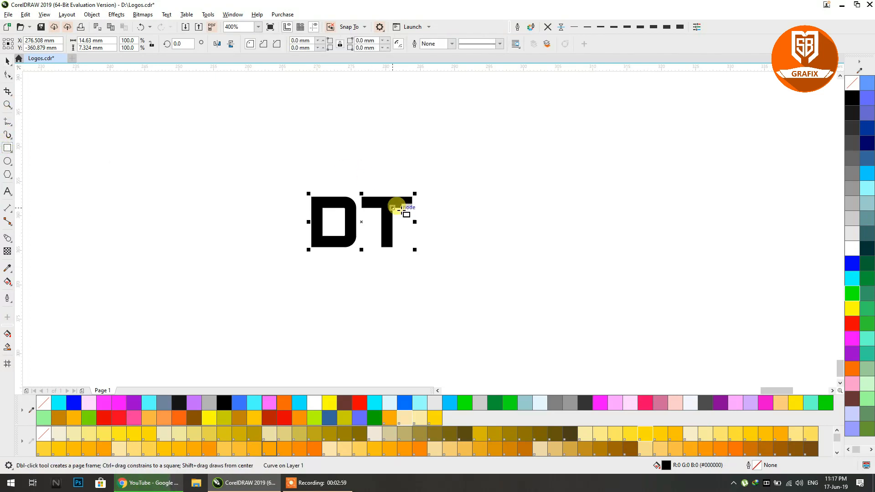
pyautogui.moveTo(412, 208); pyautogui.dragTo(263, 215)
pyautogui.press('space')
pyautogui.scroll(2, 353, 195)
pyautogui.moveTo(592, 245); pyautogui.dragTo(593, 201)
pyautogui.moveTo(294, 230); pyautogui.dragTo(401, 247)
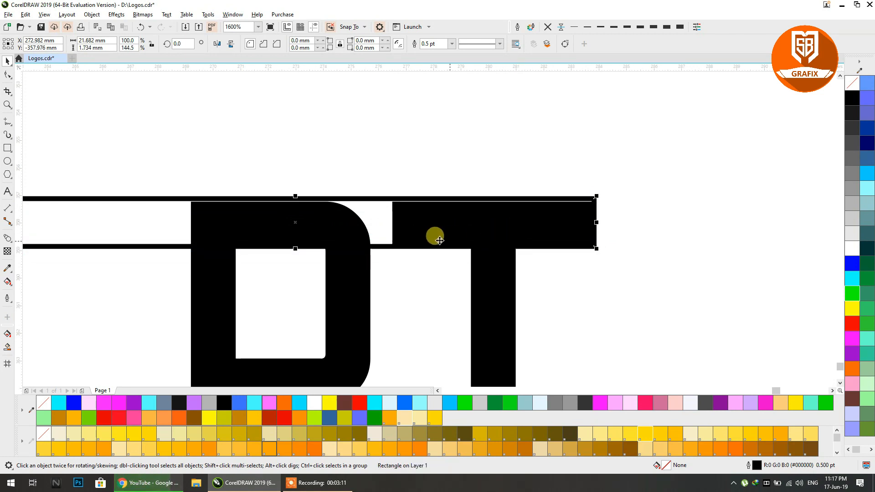
pyautogui.moveTo(294, 196); pyautogui.dragTo(411, 201)
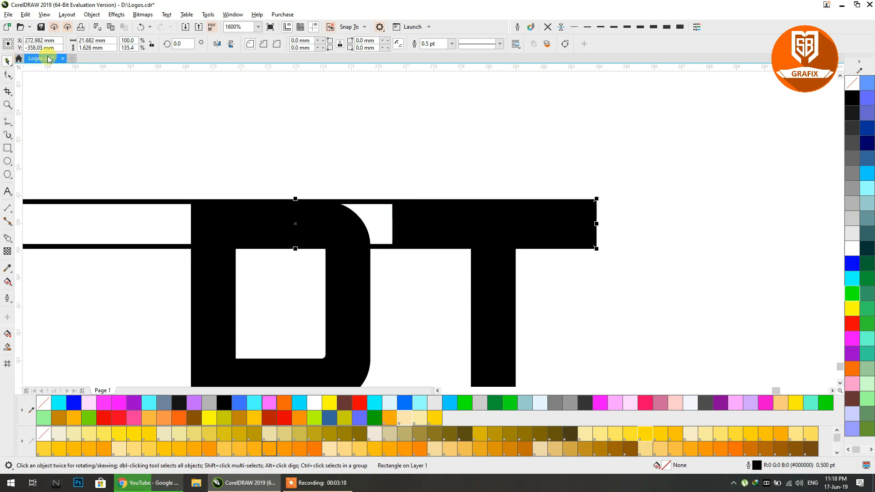
# - Make the rectangle an outline-free turquoise bar and align its upper edge with the underside of the T's crossbar
pyautogui.click(552, 28)
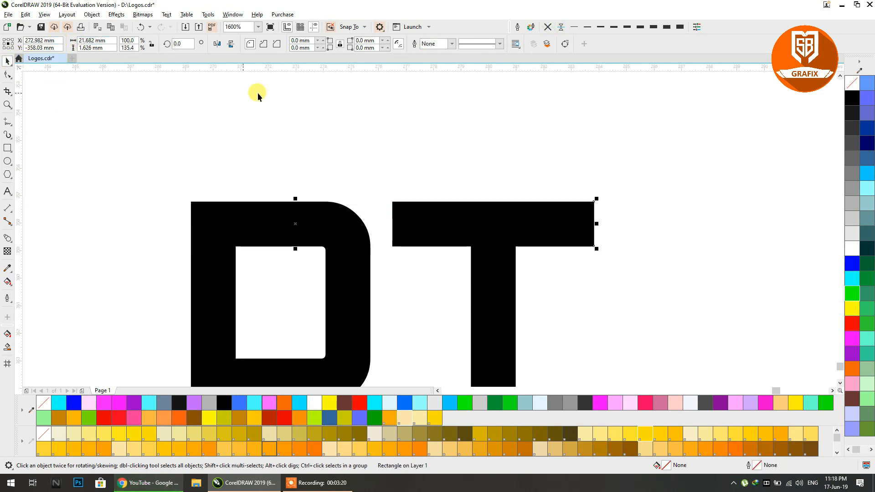
pyautogui.moveTo(376, 220); pyautogui.dragTo(378, 281)
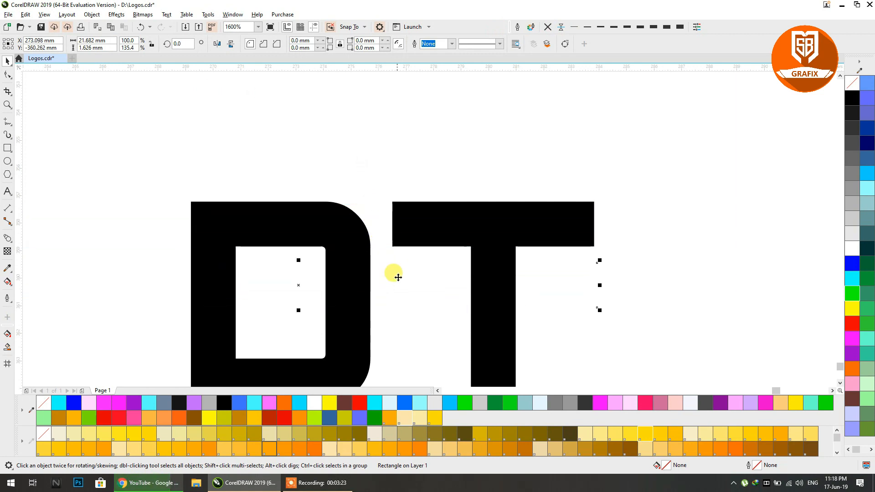
pyautogui.click(867, 339)
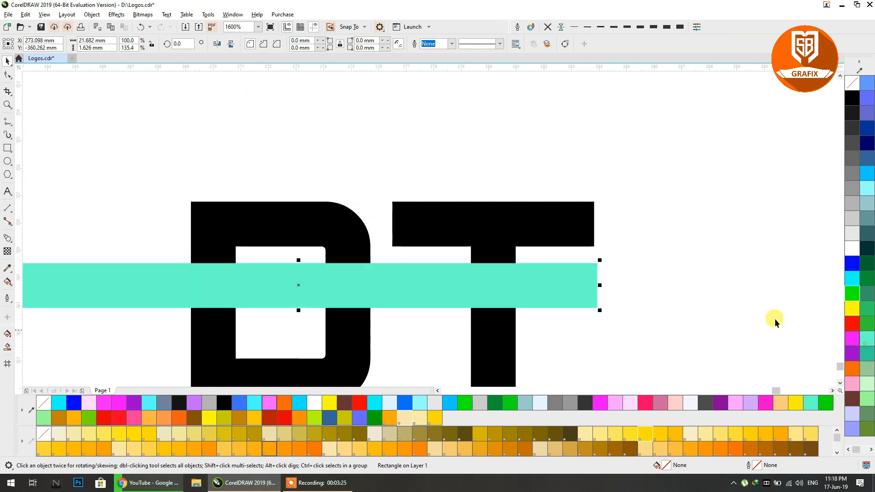
pyautogui.moveTo(403, 265); pyautogui.dragTo(401, 242)
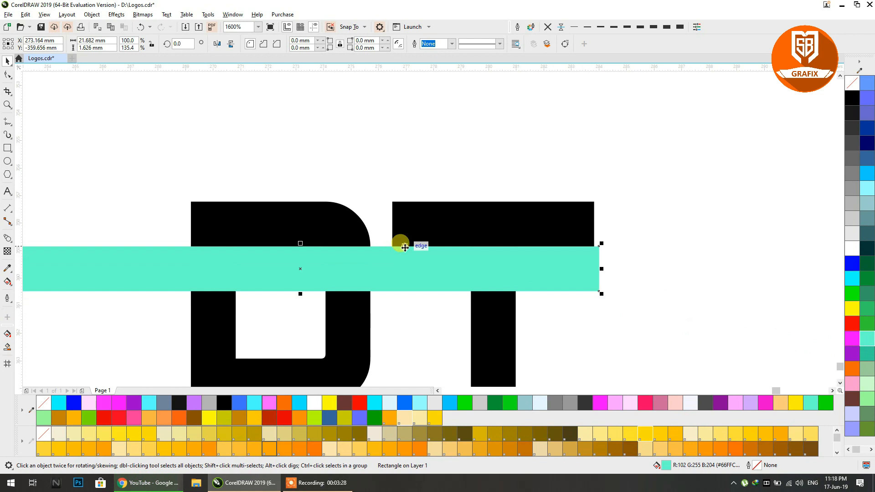
# - Trim the D and T letters with the turquoise bar, and move the bar into the empty area above them
pyautogui.keyDown('shift'); pyautogui.click(328, 219); pyautogui.keyUp('shift')
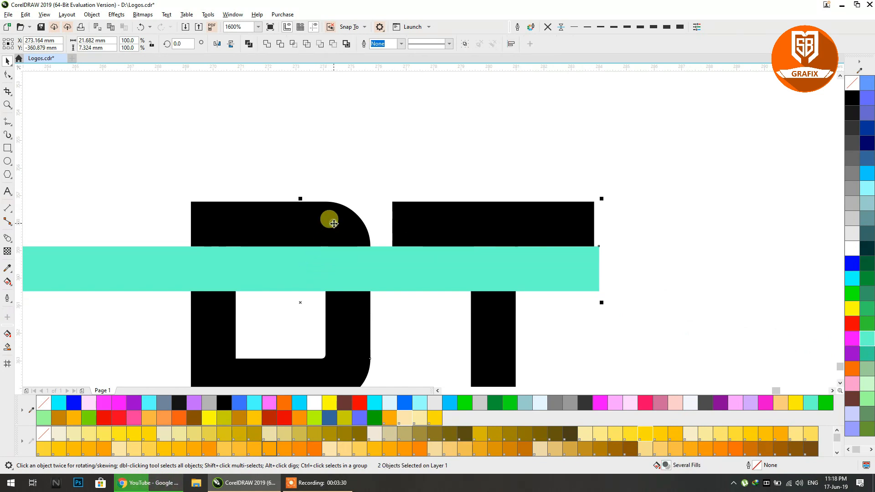
pyautogui.click(280, 46)
pyautogui.scroll(-3, 380, 232)
pyautogui.click(422, 242)
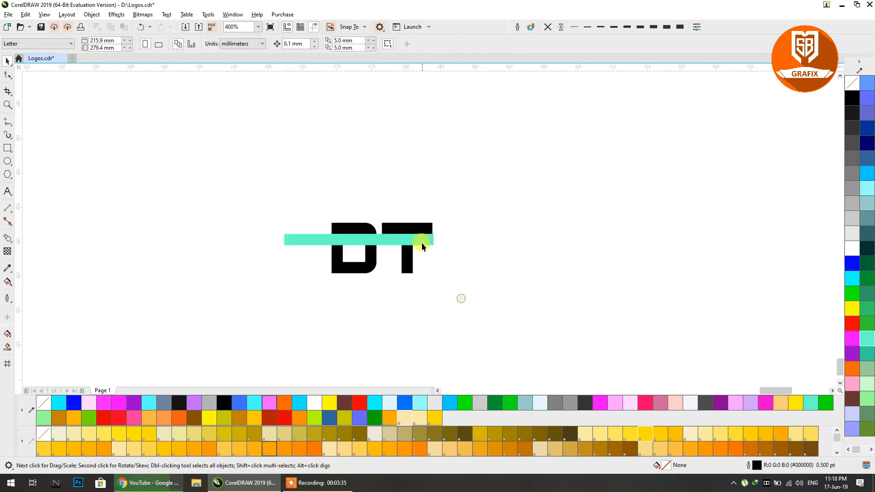
pyautogui.moveTo(421, 242); pyautogui.dragTo(436, 141)
# - Break the trimmed DT curve apart into separate pieces
pyautogui.scroll(1, 385, 253)
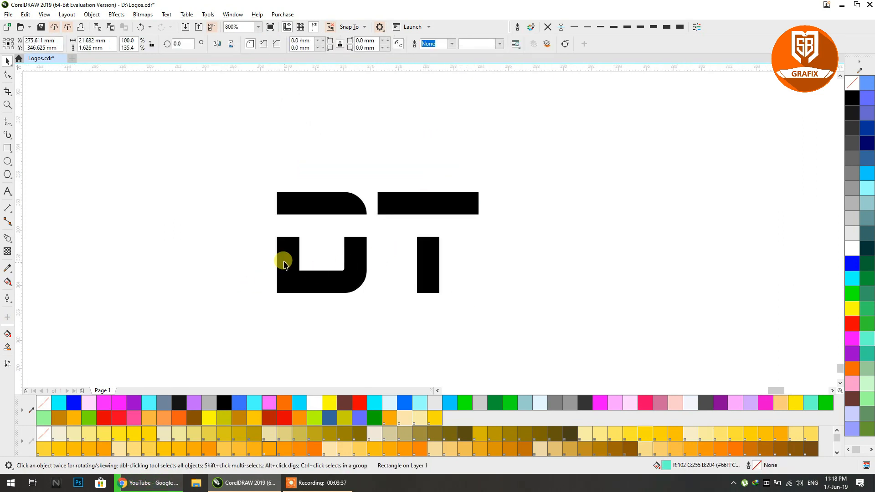
pyautogui.click(299, 201)
pyautogui.click(309, 162)
pyautogui.click(424, 276)
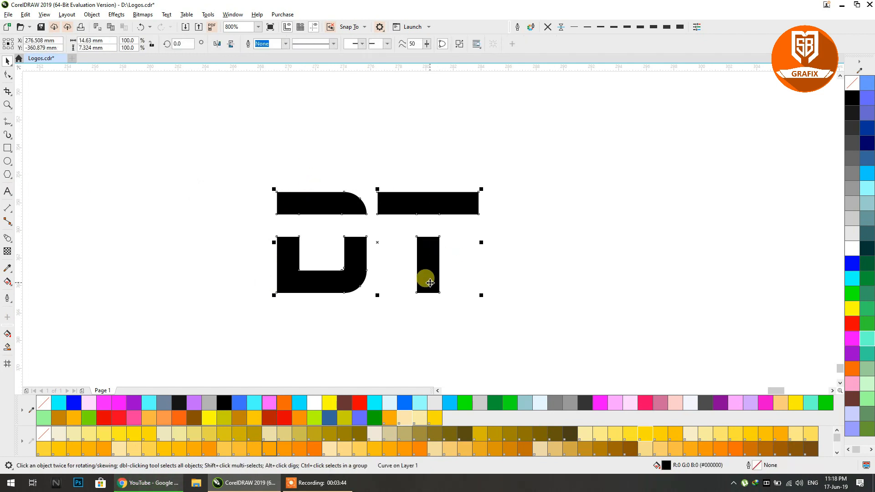
pyautogui.hotkey('ctrl', 'k')
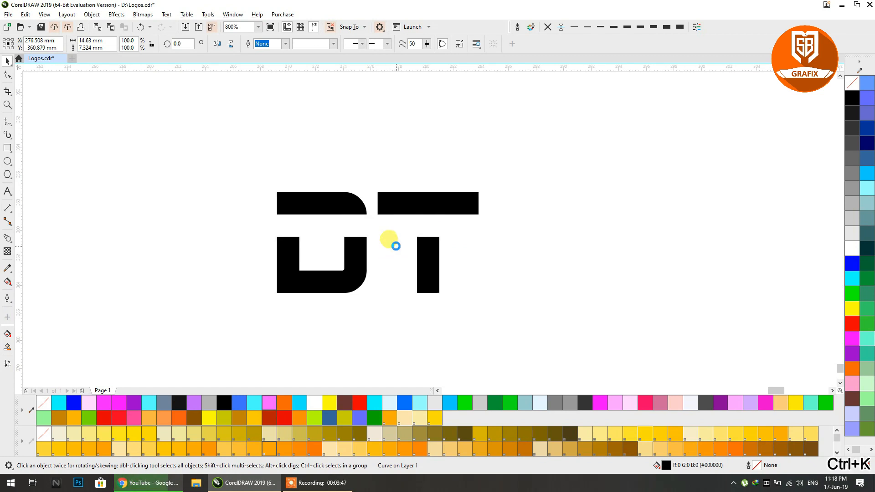
pyautogui.click(472, 148)
# - Place the T's stem directly under the D's upper piece and shorten it to about 2.67 mm high
pyautogui.click(420, 273)
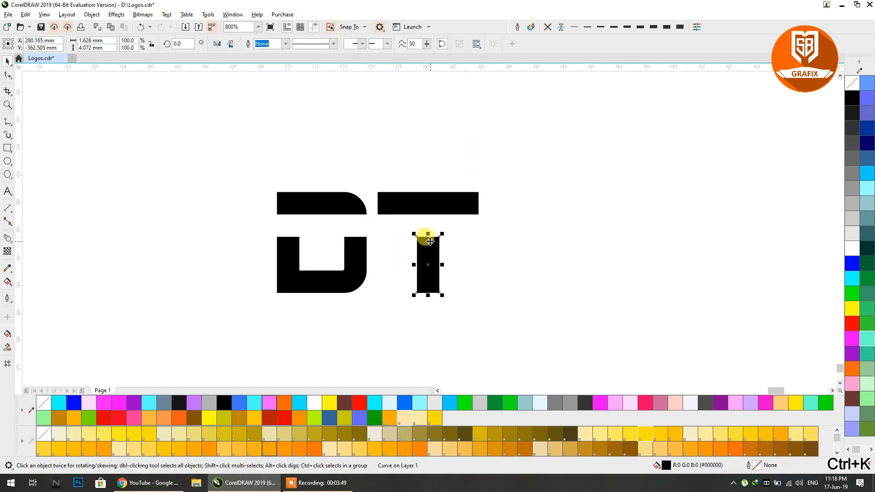
pyautogui.moveTo(431, 253); pyautogui.dragTo(332, 243)
pyautogui.hotkey('ctrl', 'z')
pyautogui.hotkey('ctrl', 'z')
pyautogui.hotkey('ctrl', 'z')
pyautogui.hotkey('ctrl', 'z')
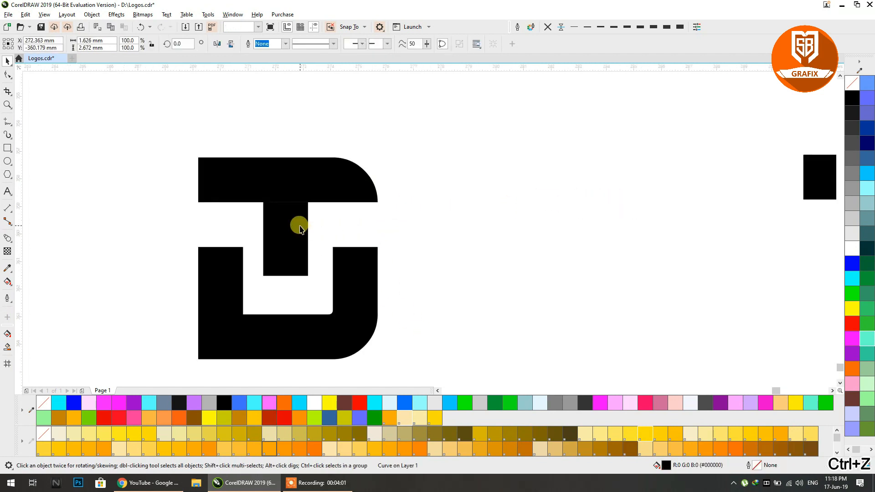
# - Centre the stem horizontally on the D's upper piece and weld the two into one T shape
pyautogui.click(298, 225)
pyautogui.keyDown('shift'); pyautogui.click(344, 191); pyautogui.keyUp('shift')
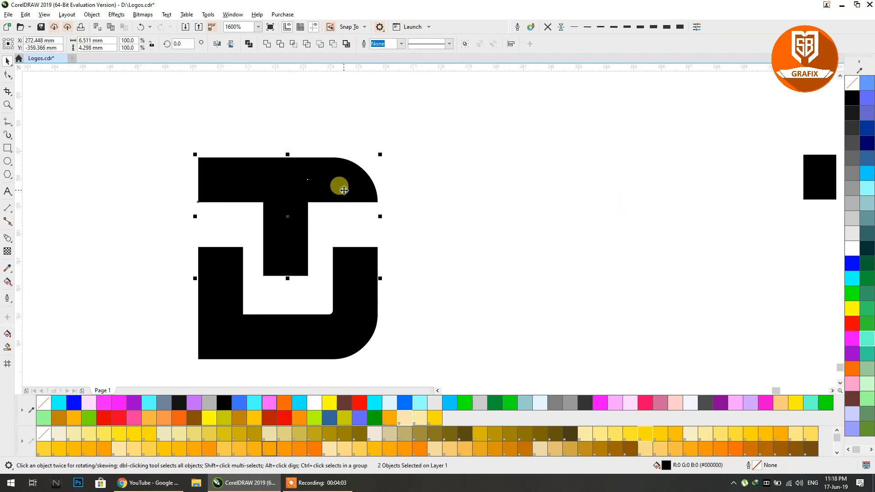
pyautogui.press('c')
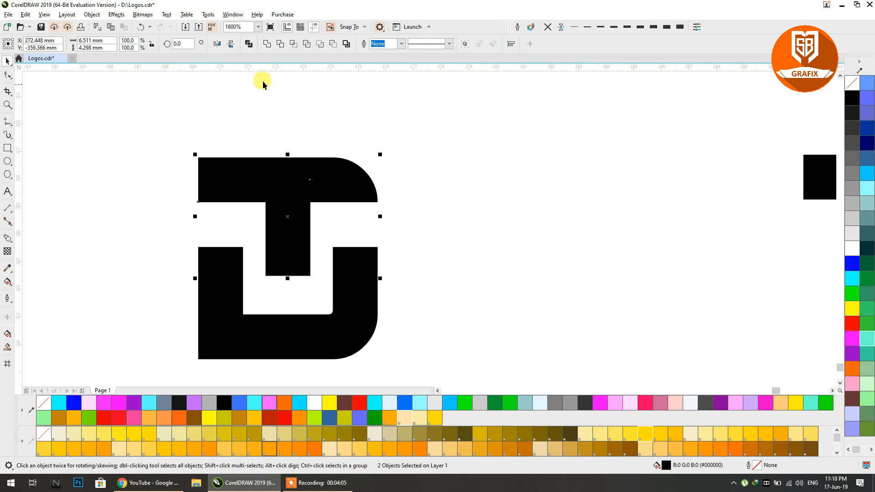
pyautogui.click(266, 44)
pyautogui.click(273, 114)
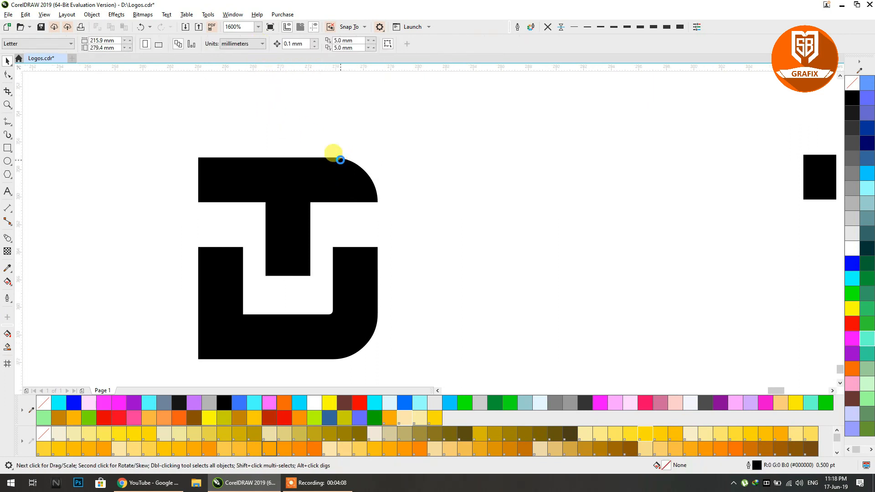
# - Move the T's leftover crossbar farther away from the lettermark
pyautogui.scroll(-1, 345, 171)
pyautogui.moveTo(592, 186); pyautogui.dragTo(677, 167)
pyautogui.click(521, 201)
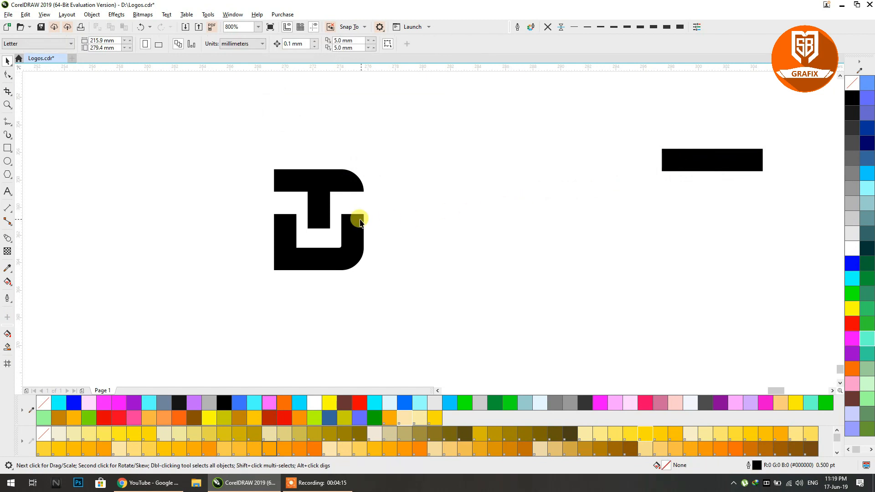
# - Raise the upper end of the lower D piece's left arm, leaving a narrow gap under the T's bar
pyautogui.click(345, 210)
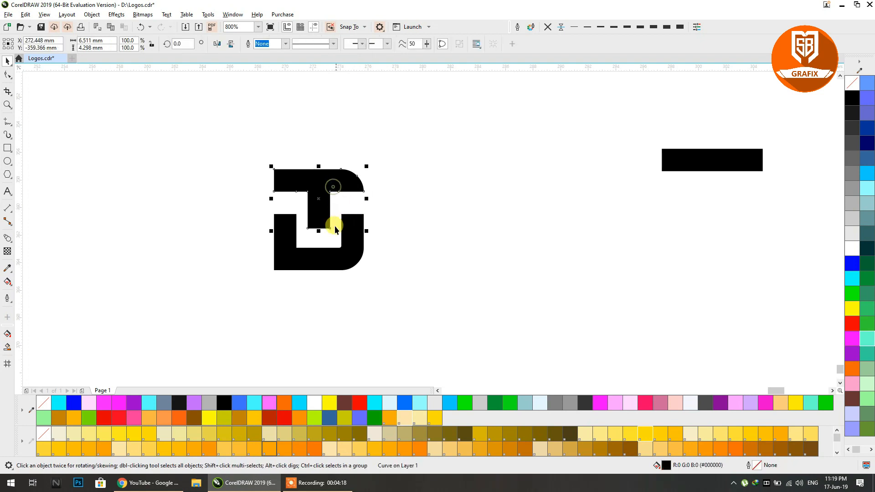
pyautogui.click(306, 259)
pyautogui.click(399, 259)
pyautogui.click(356, 225)
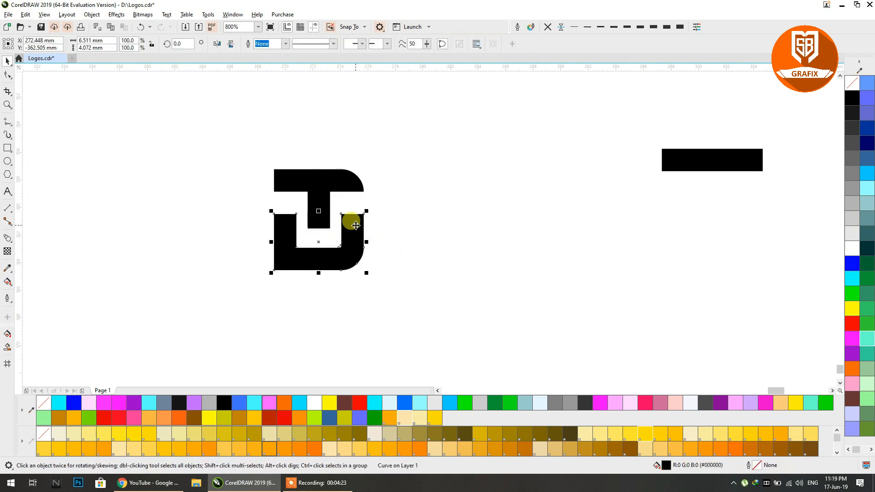
pyautogui.click(8, 74)
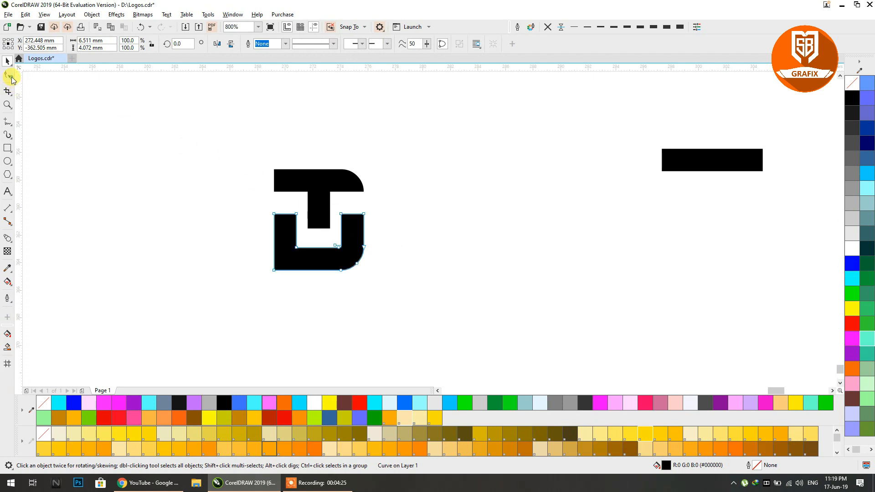
pyautogui.moveTo(295, 218); pyautogui.dragTo(296, 205)
pyautogui.moveTo(295, 196); pyautogui.dragTo(295, 197)
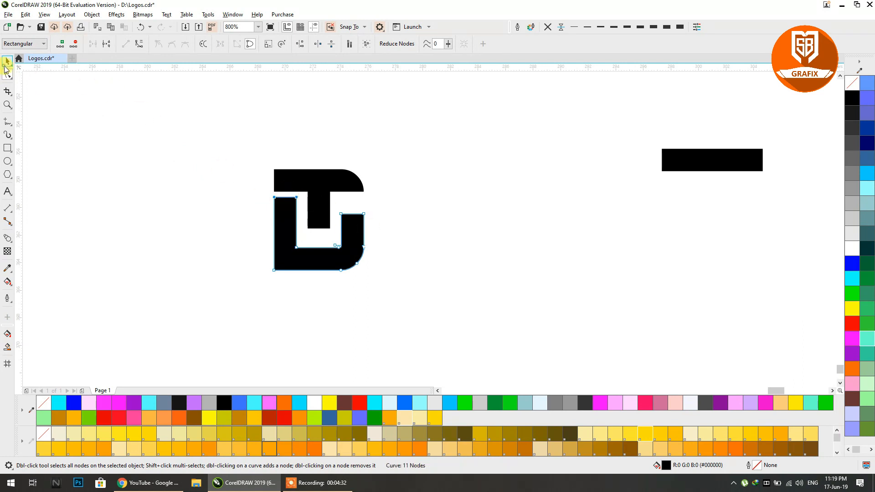
pyautogui.click(6, 64)
pyautogui.click(72, 123)
pyautogui.click(354, 217)
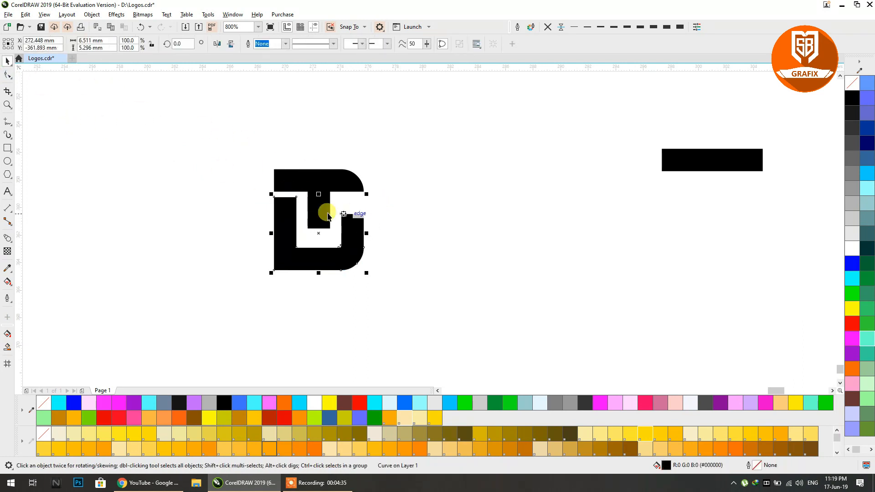
pyautogui.click(114, 129)
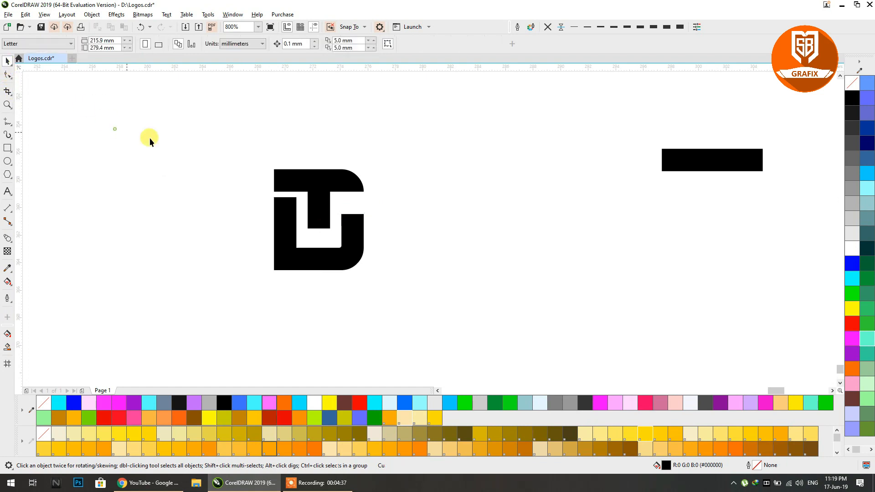
# - Weld the T shape and the lower D piece into a single curve
pyautogui.moveTo(390, 164); pyautogui.dragTo(244, 271)
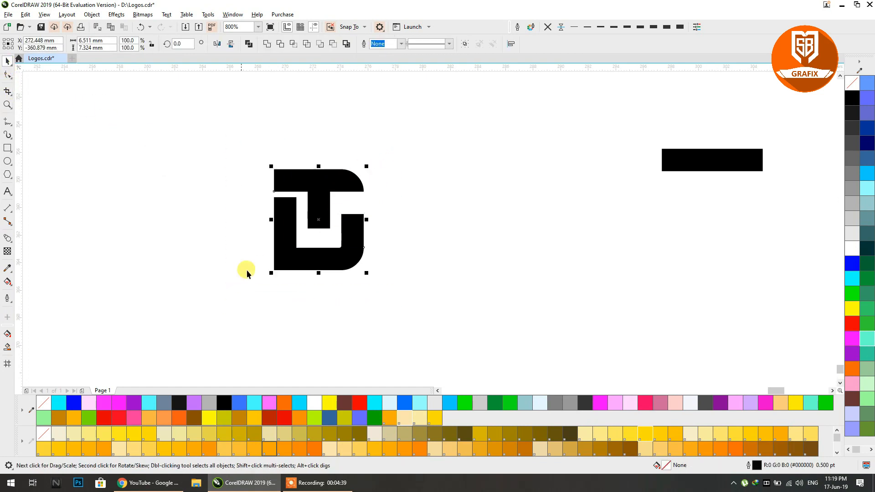
pyautogui.click(267, 46)
pyautogui.click(341, 143)
pyautogui.click(322, 180)
# - Lengthen the T's stem downward by moving its two lower corner nodes, leaving a narrow gap above the D's base
pyautogui.scroll(-2, 333, 187)
pyautogui.scroll(2, 333, 188)
pyautogui.scroll(-8, 332, 193)
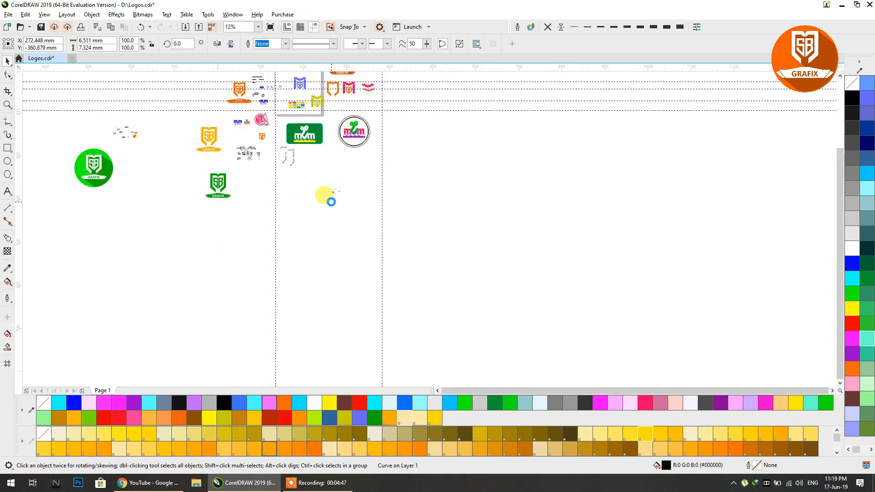
pyautogui.scroll(7, 332, 201)
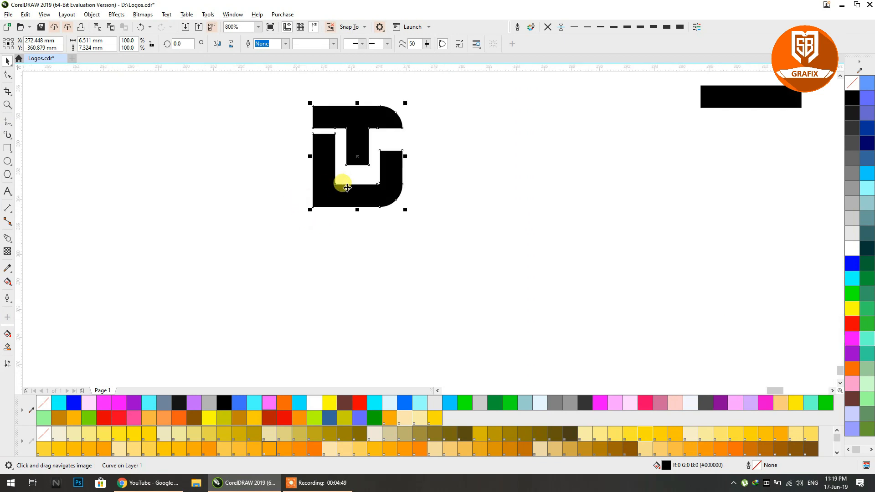
pyautogui.scroll(1, 353, 169)
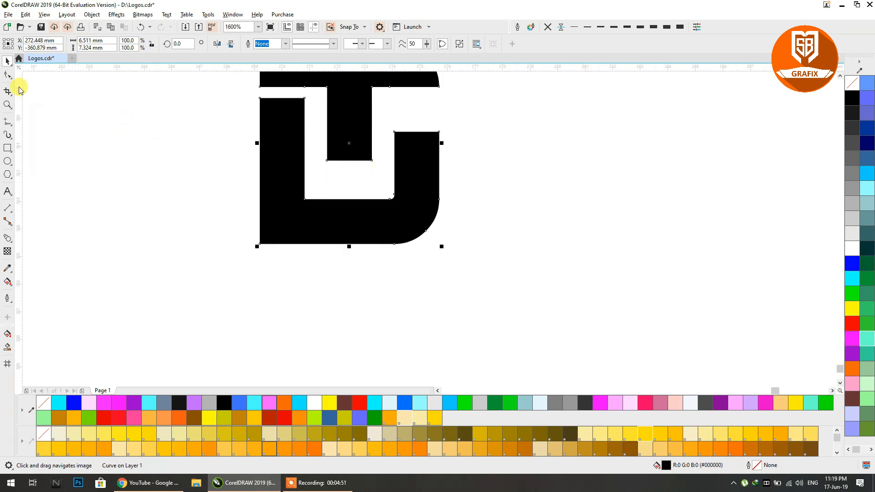
pyautogui.click(8, 75)
pyautogui.moveTo(373, 160); pyautogui.dragTo(371, 179)
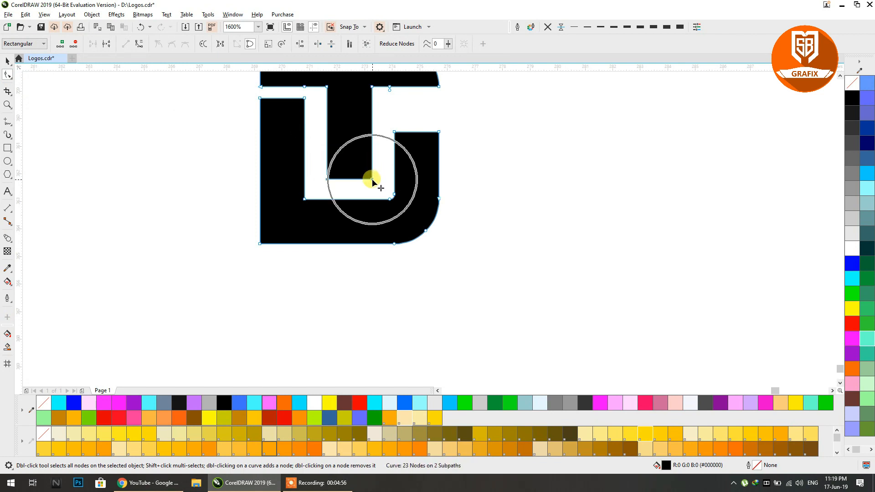
pyautogui.keyDown('shift'); pyautogui.click(372, 179); pyautogui.keyUp('shift')
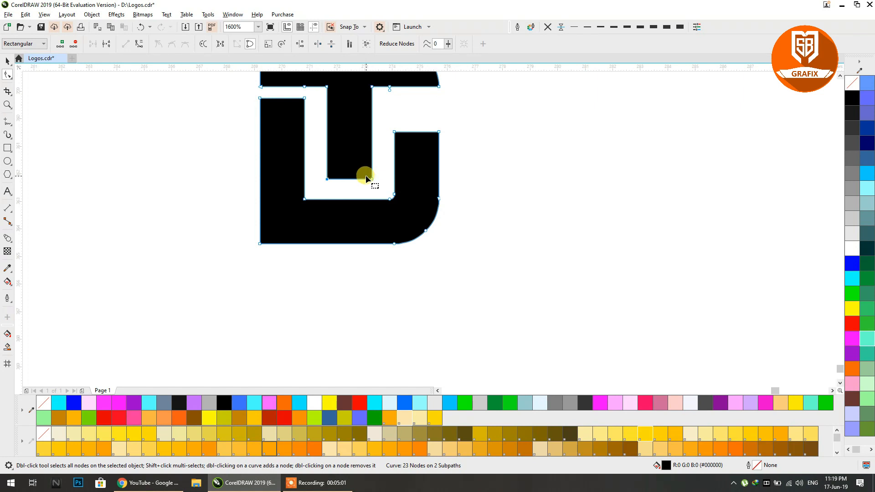
pyautogui.moveTo(371, 180); pyautogui.dragTo(371, 184)
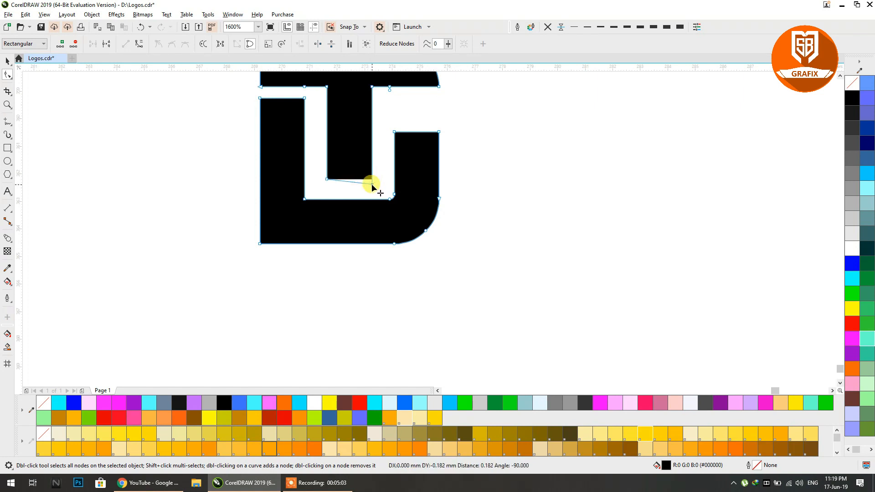
pyautogui.hotkey('ctrl', 'z')
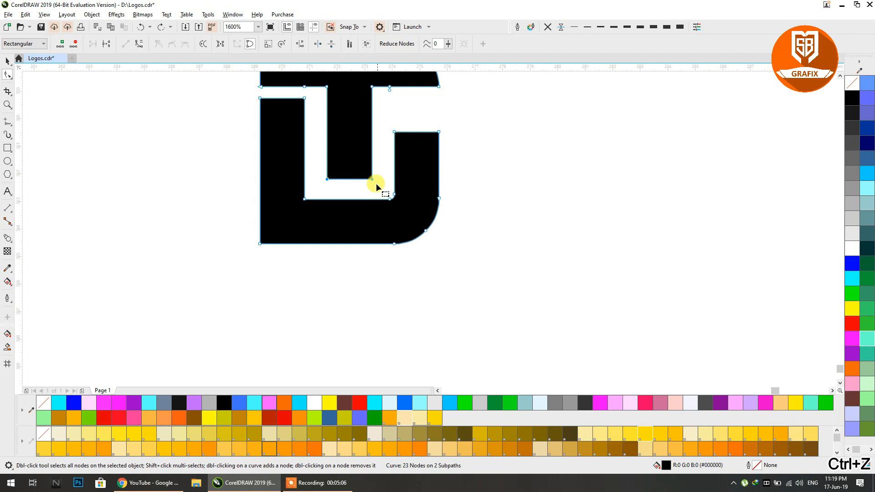
pyautogui.moveTo(371, 179); pyautogui.dragTo(372, 185)
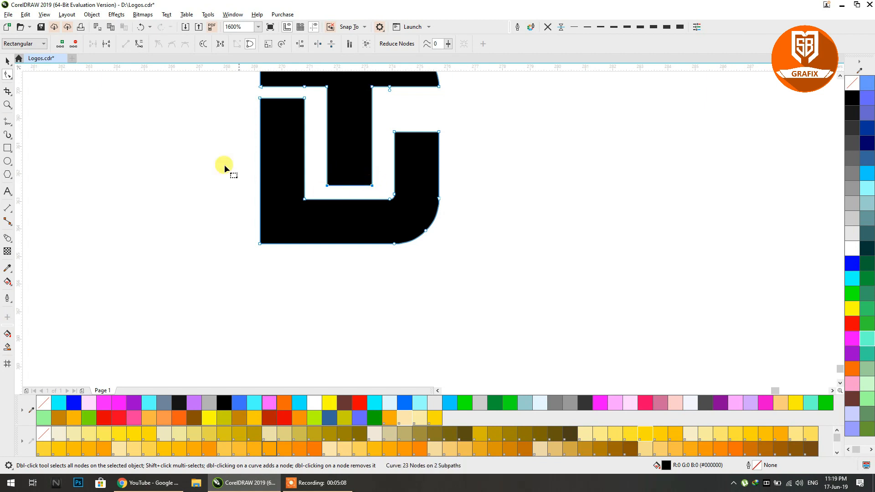
pyautogui.click(7, 60)
# - Add the artistic text "Graphics" starting just below the lettermark
pyautogui.scroll(-2, 182, 236)
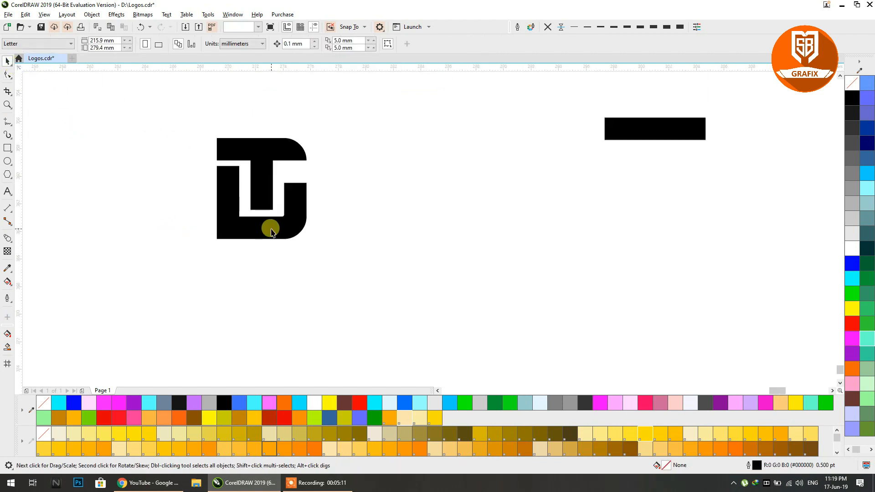
pyautogui.scroll(-8, 367, 196)
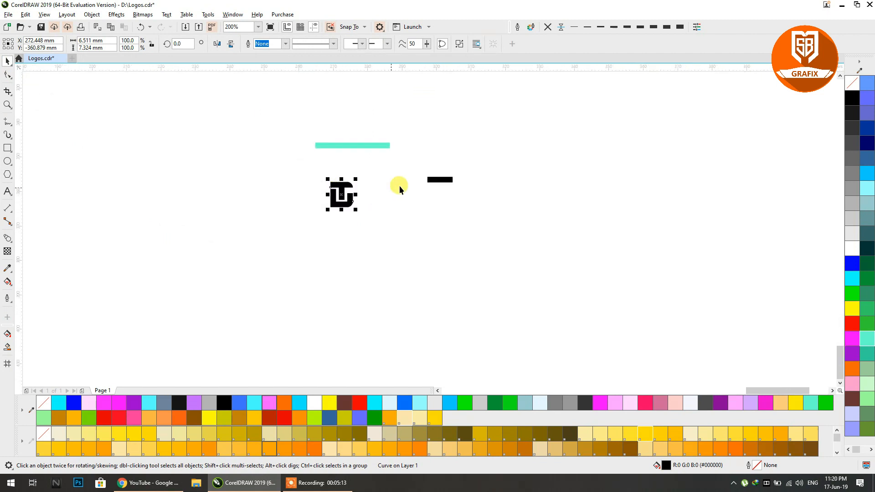
pyautogui.scroll(10, 436, 188)
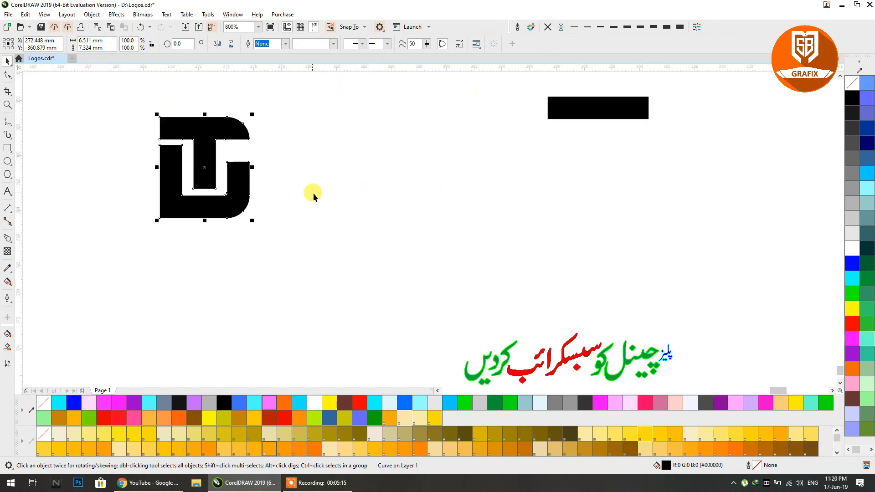
pyautogui.click(420, 212)
pyautogui.click(8, 195)
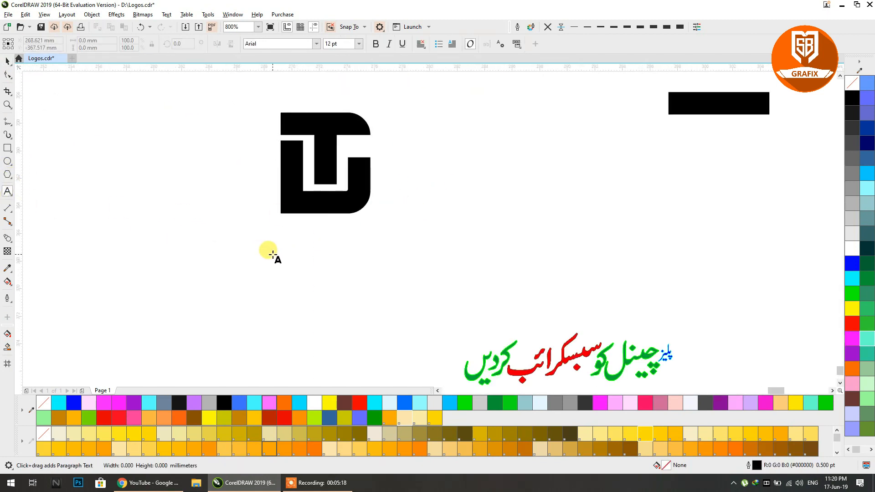
pyautogui.click(272, 254)
pyautogui.write('Gra')
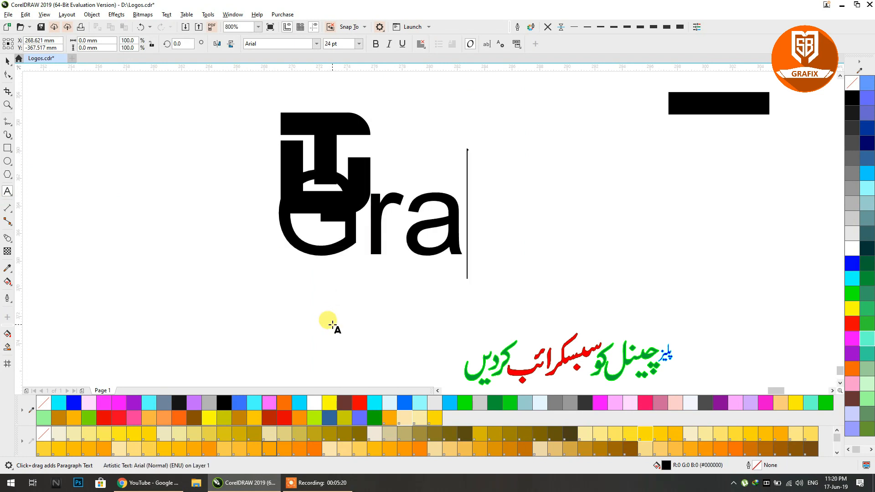
pyautogui.write('phics')
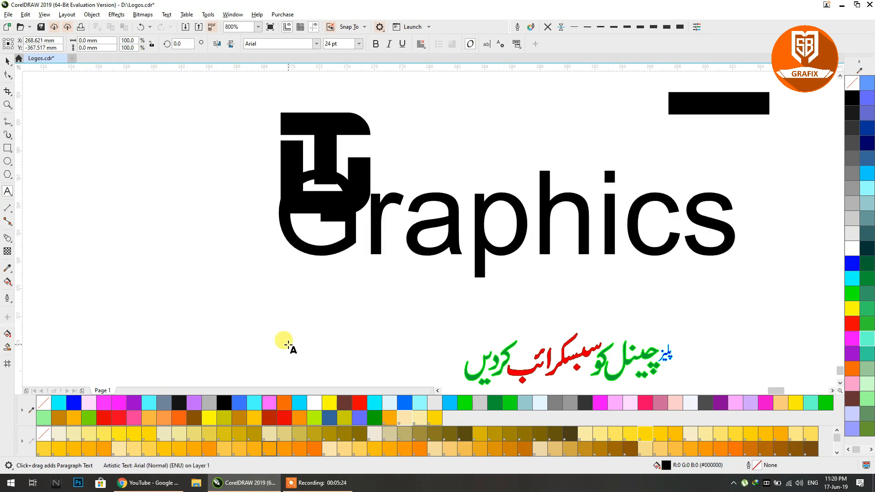
pyautogui.hotkey('ctrl', 'space')
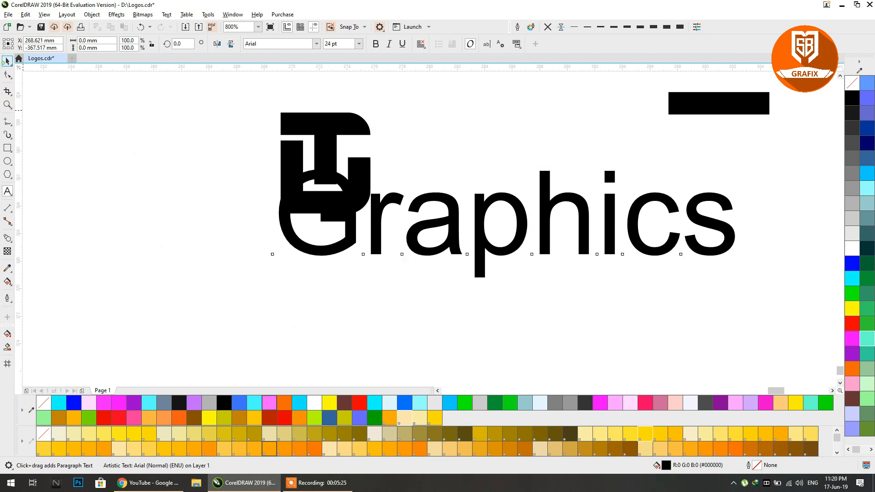
# - Try bold italic on the "Graphics" text, set it in the Aristocrat font, and scale it down to about 7.3 pt
pyautogui.click(377, 44)
pyautogui.click(388, 45)
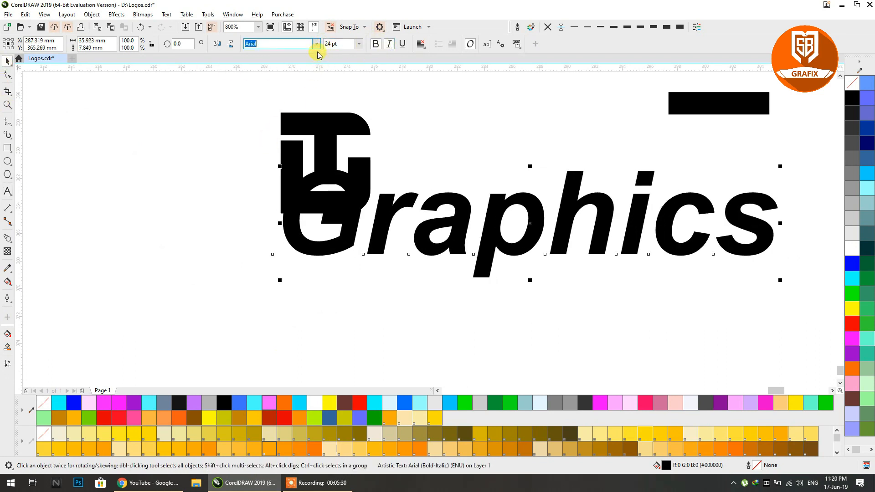
pyautogui.click(316, 44)
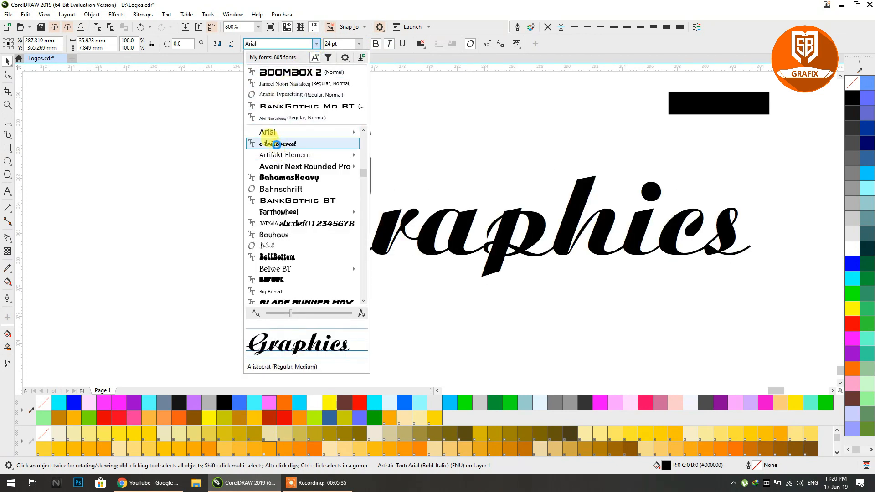
pyautogui.click(277, 144)
pyautogui.moveTo(746, 283); pyautogui.dragTo(378, 258)
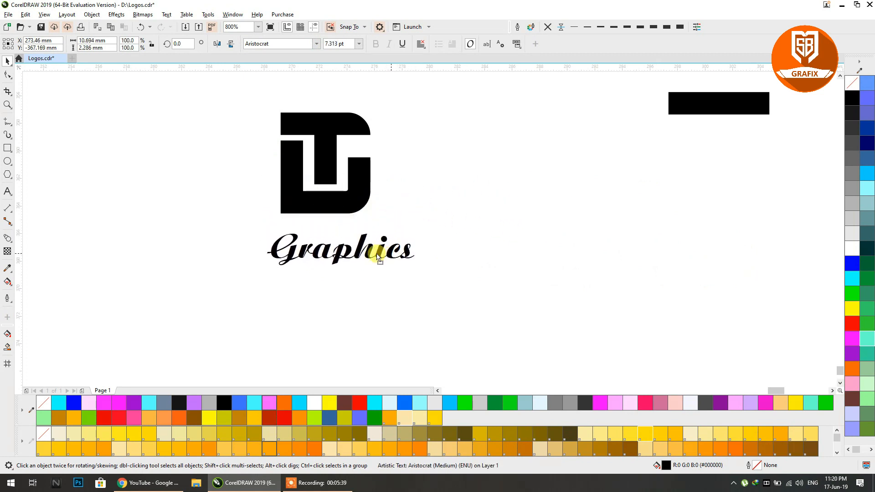
# - Center the "Graphics" text horizontally under the lettermark and move it slightly closer to the lettermark's base
pyautogui.keyDown('shift'); pyautogui.click(340, 205); pyautogui.keyUp('shift')
pyautogui.press('c')
pyautogui.click(498, 210)
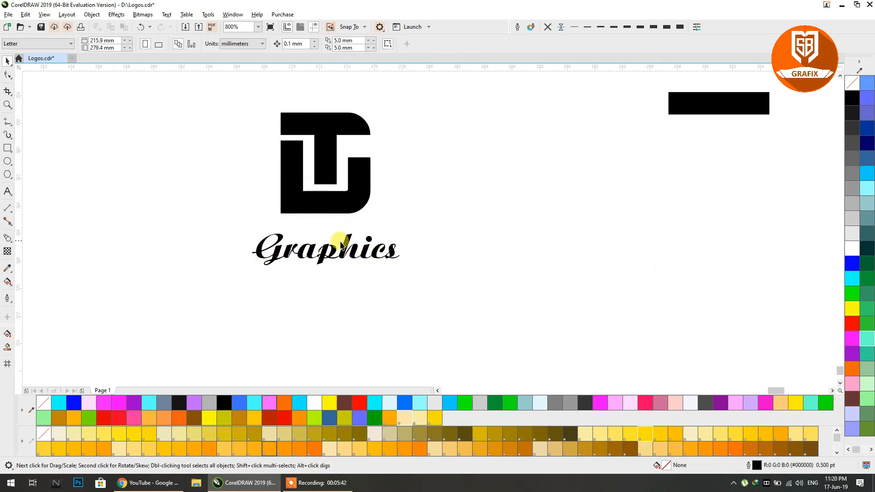
pyautogui.moveTo(345, 243); pyautogui.dragTo(346, 232)
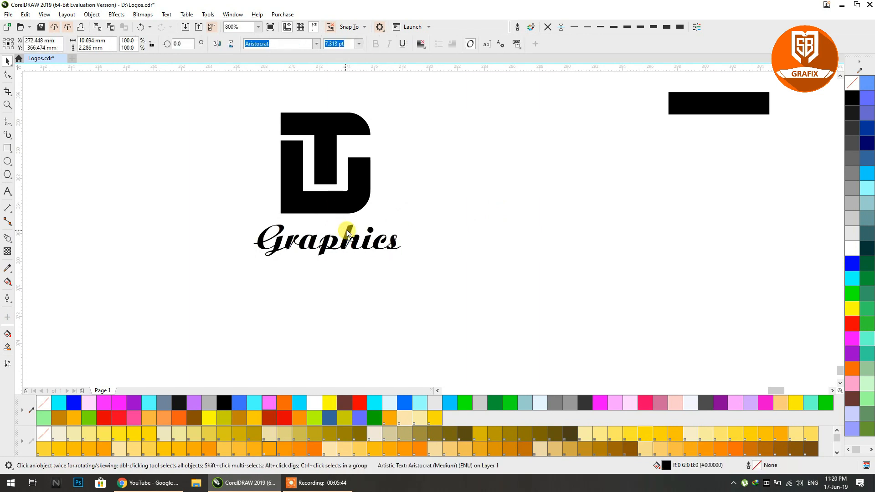
pyautogui.click(339, 278)
pyautogui.click(390, 267)
# - Draw an unfilled circle about 16.9 mm in diameter in the empty area beside the lettermark, opposite the black bar
pyautogui.scroll(-1, 389, 266)
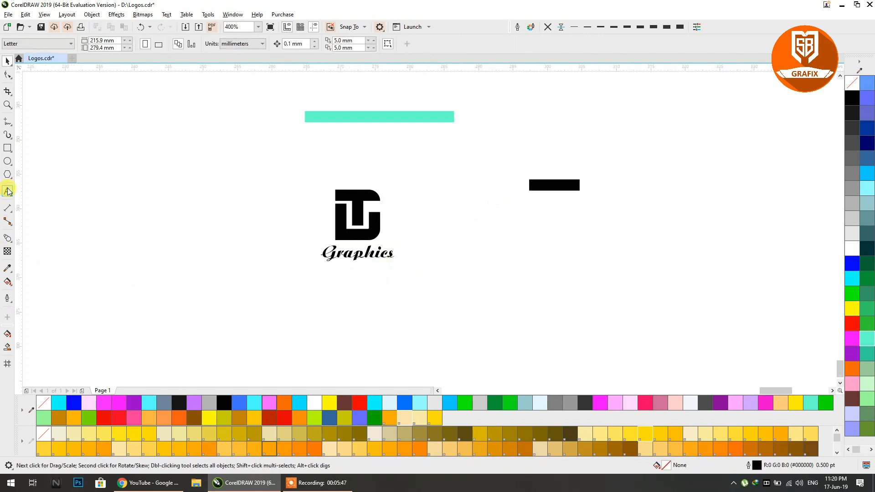
pyautogui.press('F7')
pyautogui.moveTo(107, 189); pyautogui.dragTo(229, 310)
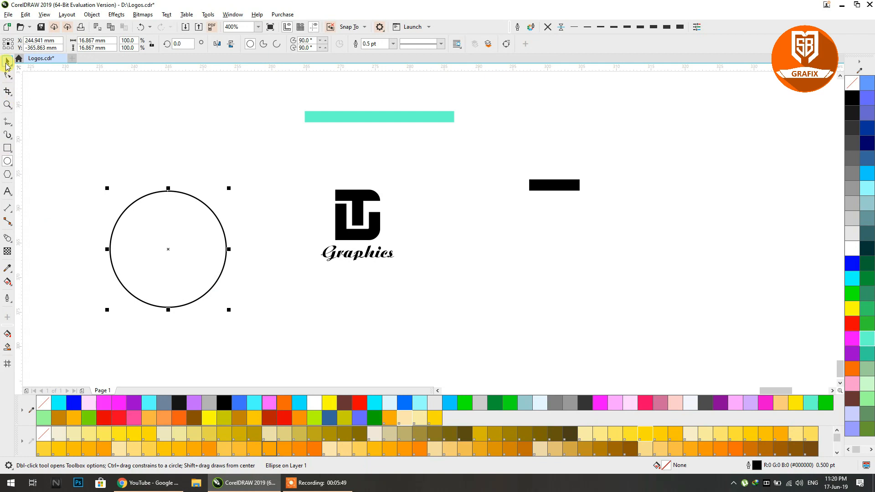
pyautogui.click(6, 64)
pyautogui.click(250, 146)
# - Try a red fill on the "Graphics" text, and red and orange (PANTONE 7-1-5 C) fills on the lettermark
pyautogui.scroll(1, 372, 248)
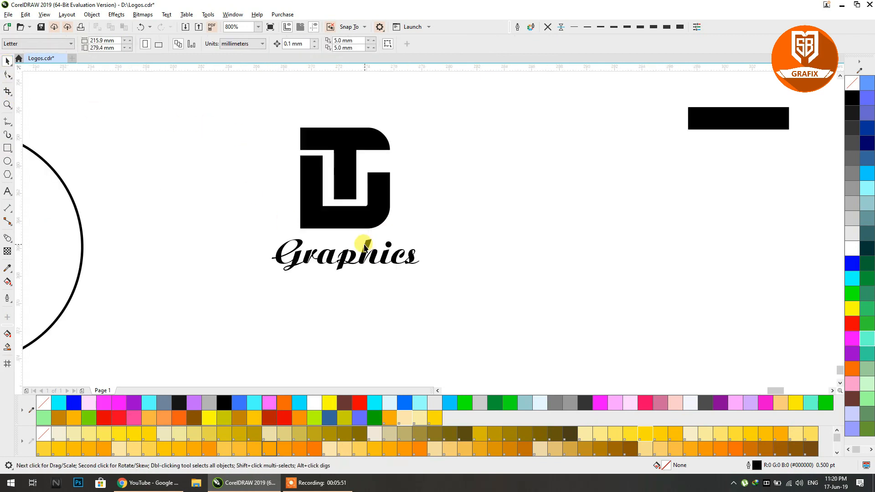
pyautogui.click(364, 246)
pyautogui.click(360, 404)
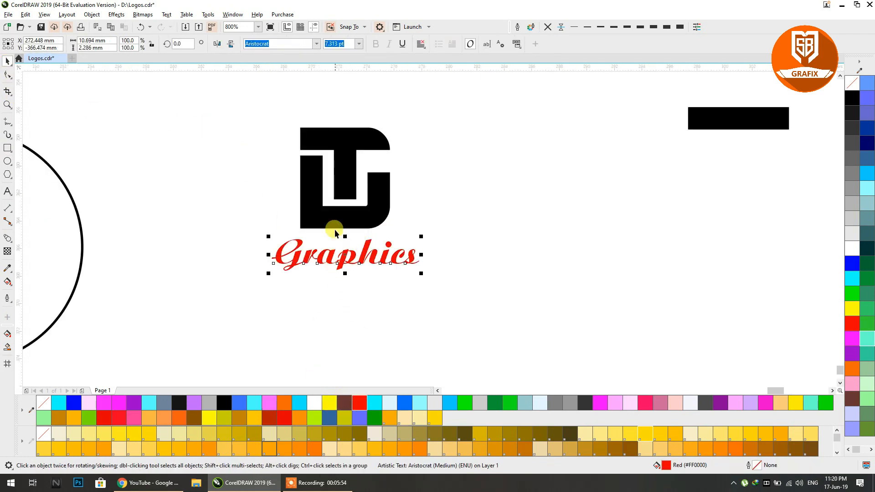
pyautogui.click(335, 220)
pyautogui.scroll(-2, 416, 433)
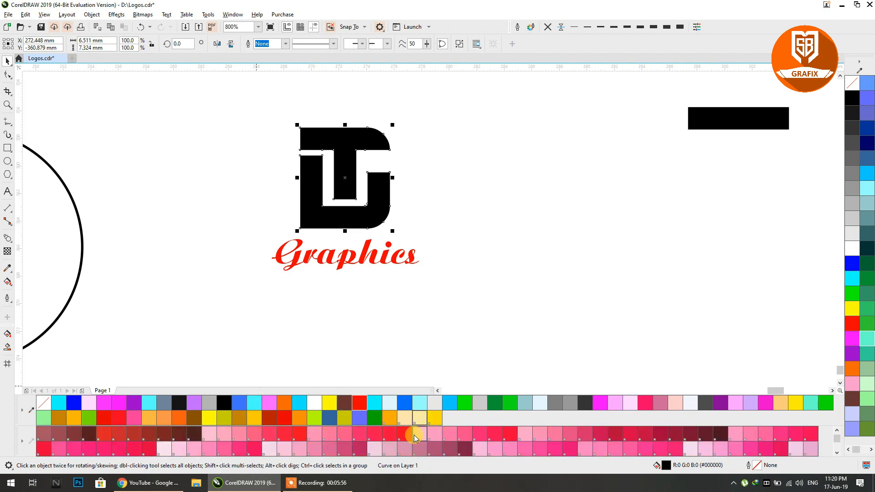
pyautogui.click(403, 436)
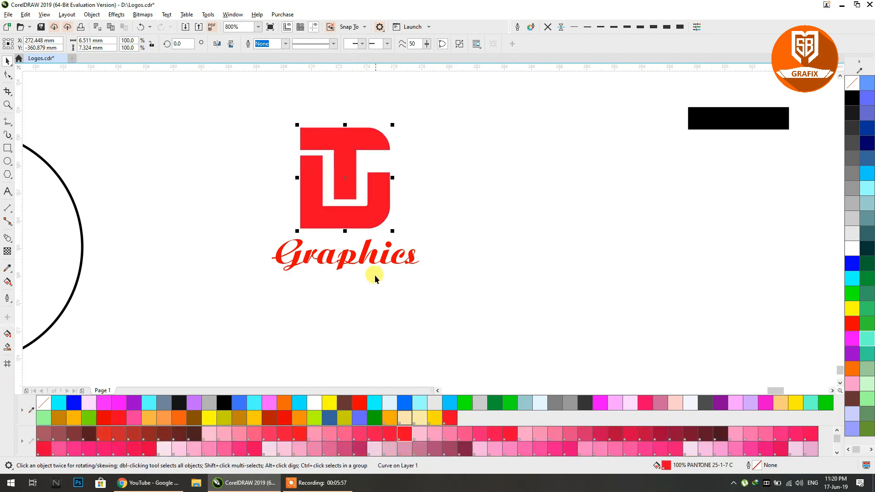
pyautogui.click(385, 422)
pyautogui.click(375, 324)
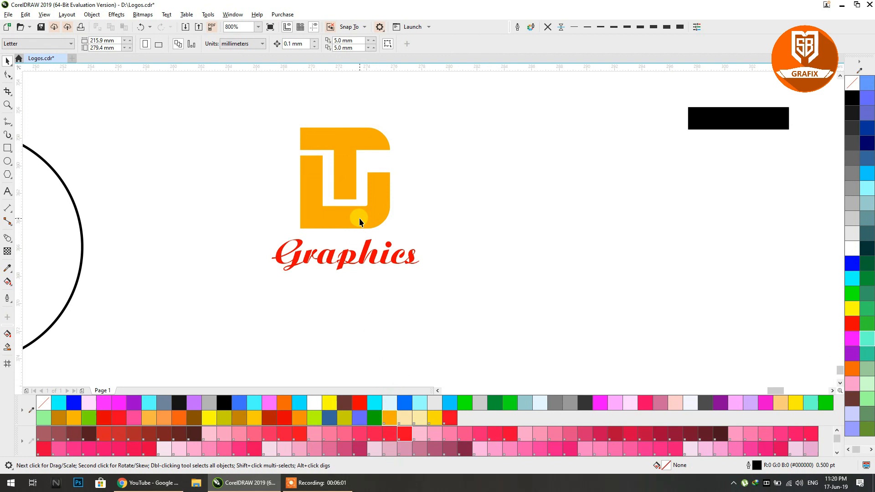
# - Nudge the "Graphics" text about 0.1 mm to the left beneath the lettermark
pyautogui.click(353, 259)
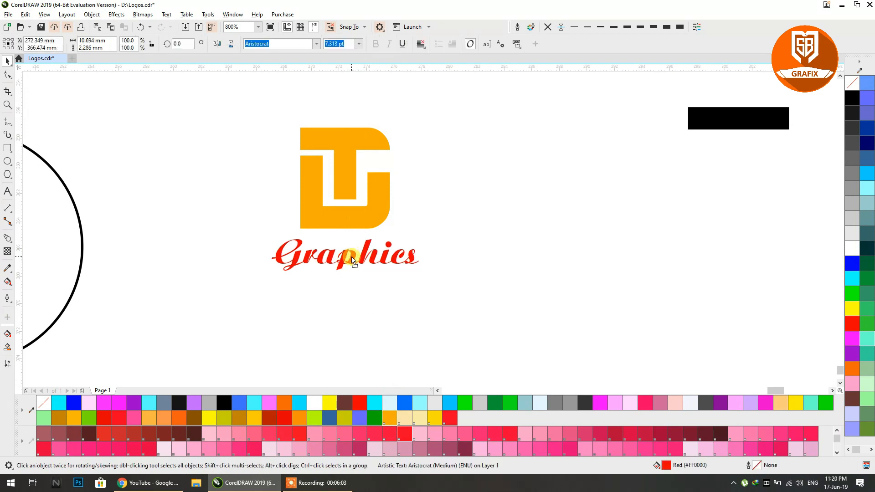
pyautogui.click(352, 310)
pyautogui.click(375, 192)
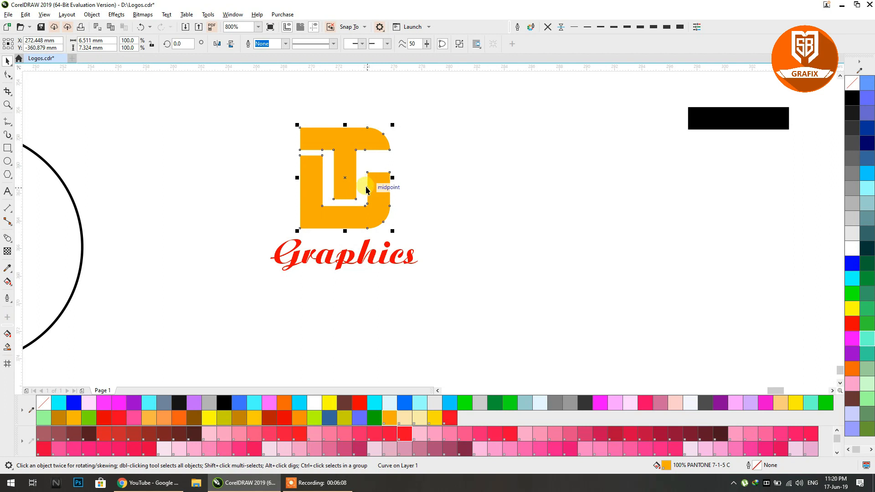
pyautogui.click(431, 140)
# - Fill the lettermark Grass Green (#009933) and the "Graphics" text a brighter green
pyautogui.click(377, 200)
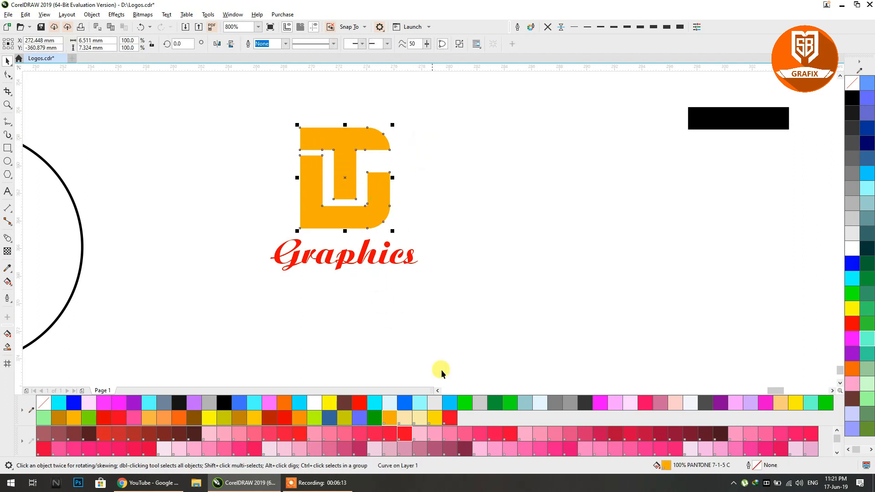
pyautogui.click(495, 403)
pyautogui.click(393, 258)
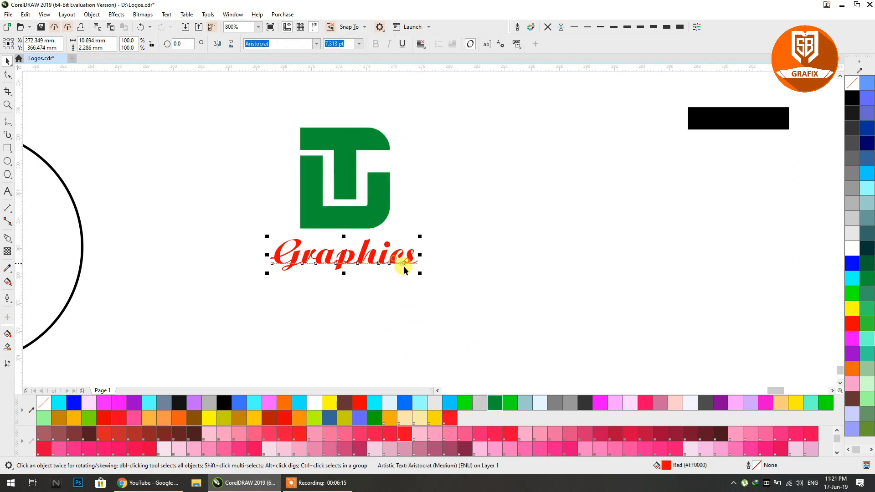
pyautogui.click(510, 404)
pyautogui.click(480, 312)
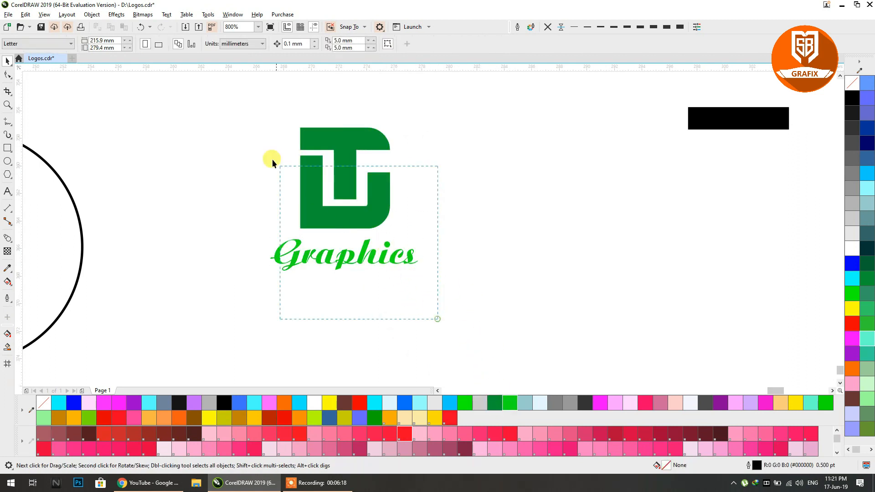
# - Enlarge the green lettermark to about 10.6 by 11.9 mm and place a copy of it below and left of the circle
pyautogui.moveTo(272, 163); pyautogui.dragTo(241, 99)
pyautogui.scroll(-4, 451, 186)
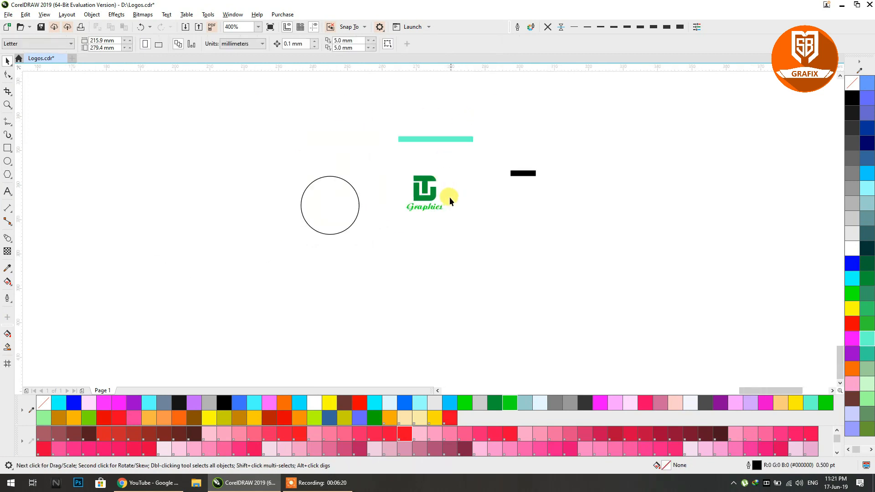
pyautogui.click(415, 198)
pyautogui.moveTo(410, 203); pyautogui.dragTo(220, 253)
pyautogui.rightClick(361, 251)
pyautogui.click(346, 253)
# - Examine the green circular SB Grafix logo with its long diagonal shadow elsewhere in the drawing
pyautogui.moveTo(225, 277); pyautogui.dragTo(378, 296)
pyautogui.scroll(-2, 378, 296)
pyautogui.moveTo(210, 259); pyautogui.dragTo(489, 275)
pyautogui.scroll(-1, 488, 275)
pyautogui.moveTo(229, 263); pyautogui.dragTo(470, 256)
pyautogui.scroll(1, 234, 223)
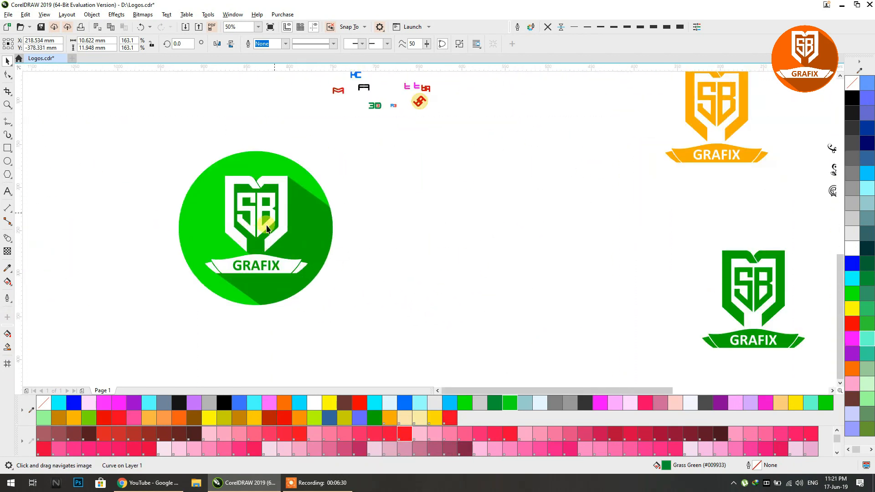
pyautogui.scroll(-1, 234, 223)
pyautogui.scroll(-1, 601, 255)
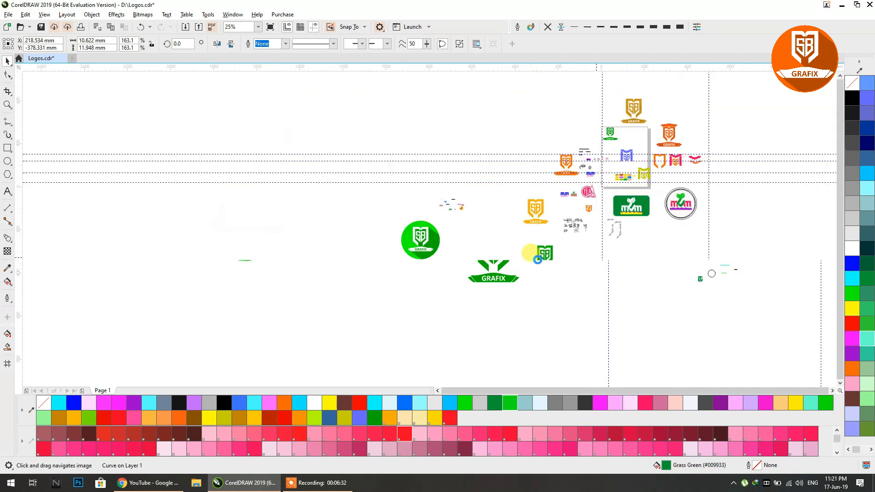
pyautogui.moveTo(611, 256); pyautogui.dragTo(419, 258)
pyautogui.scroll(3, 279, 276)
pyautogui.scroll(1, 278, 275)
pyautogui.moveTo(513, 276); pyautogui.dragTo(52, 278)
pyautogui.scroll(1, 142, 249)
pyautogui.moveTo(188, 248); pyautogui.dragTo(761, 204)
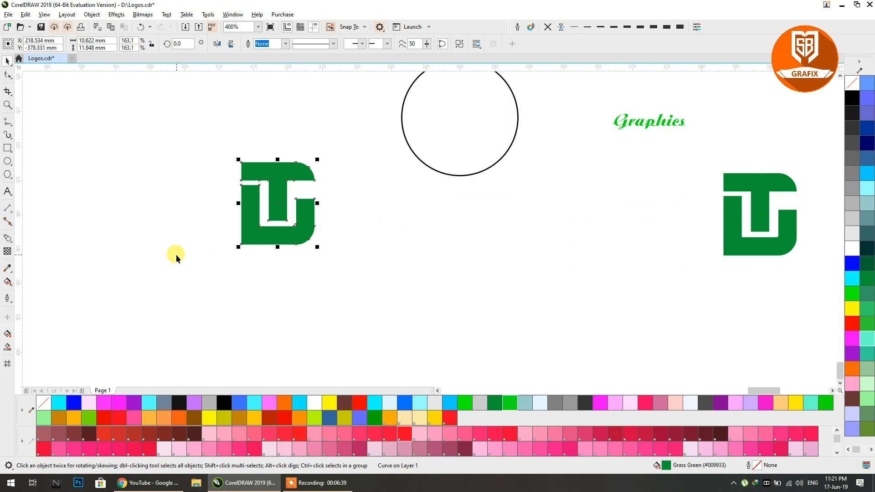
# - Add a block shadow to the lettermark copy, about 17.6 mm long toward the lower right at about 315°
pyautogui.click(7, 238)
pyautogui.click(8, 244)
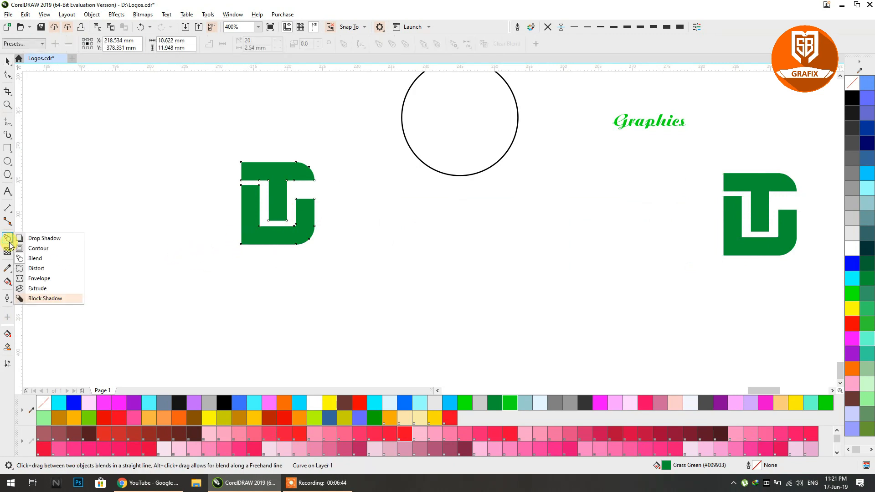
pyautogui.click(40, 299)
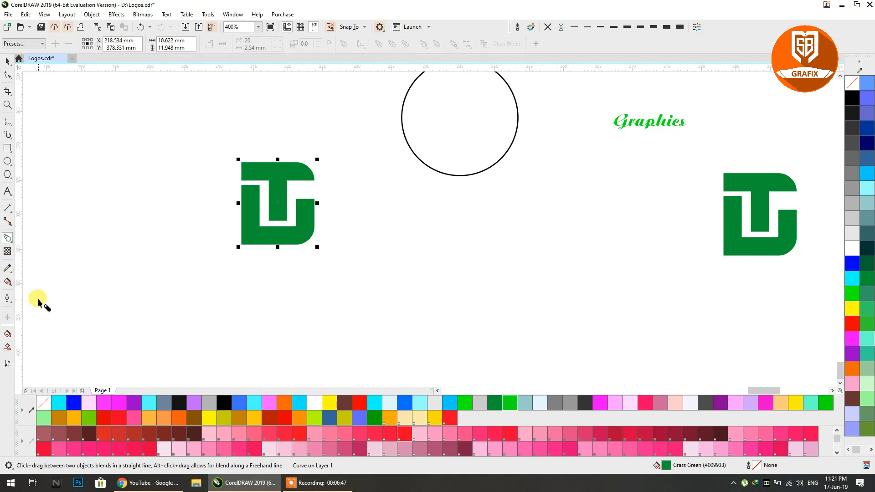
pyautogui.moveTo(277, 203); pyautogui.dragTo(364, 292)
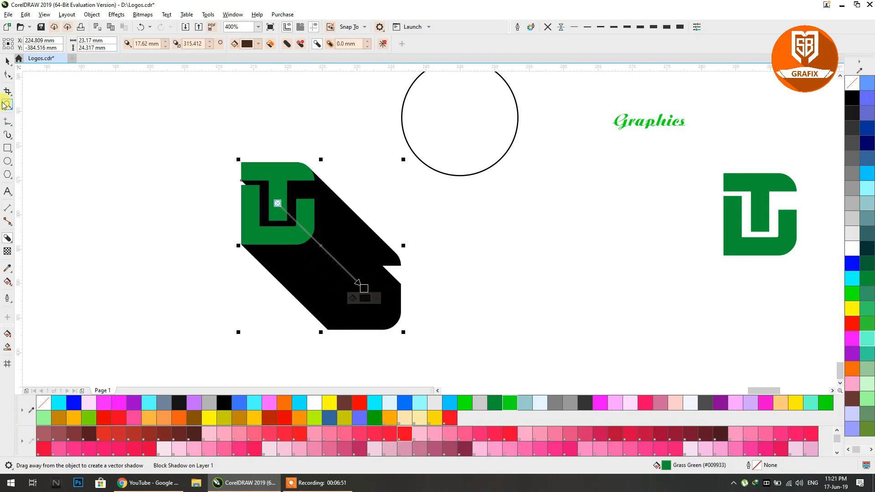
# - Break the block shadow apart from the lettermark copy and fill the shadow with yellow PANTONE 2-1-5 C
pyautogui.click(7, 64)
pyautogui.click(293, 194)
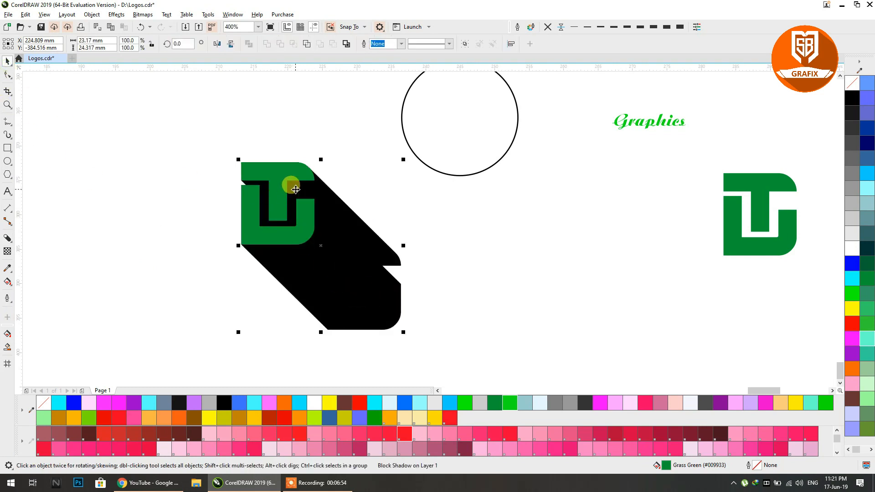
pyautogui.hotkey('ctrl', 'k')
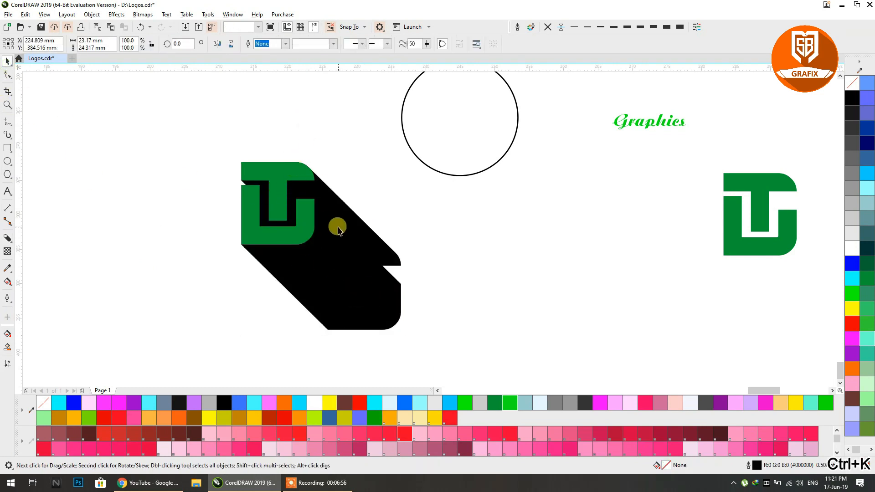
pyautogui.click(435, 417)
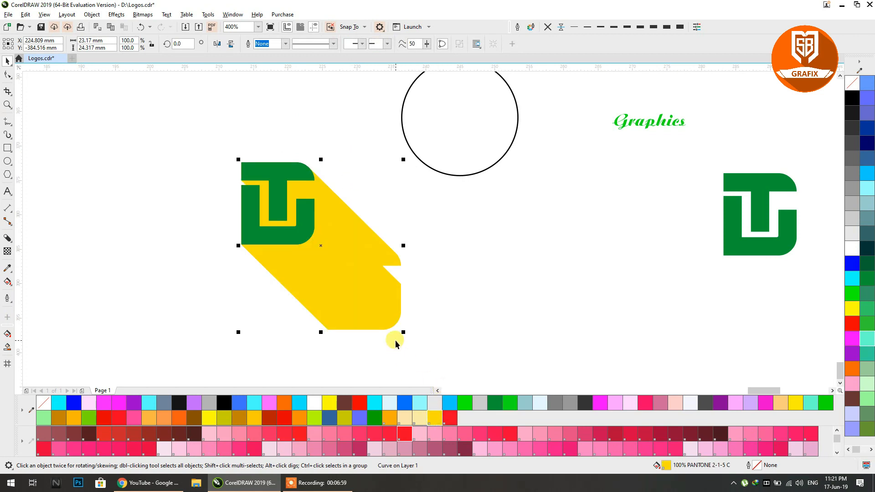
# - Fill the lettermark copy white and group it with its yellow shadow
pyautogui.click(280, 240)
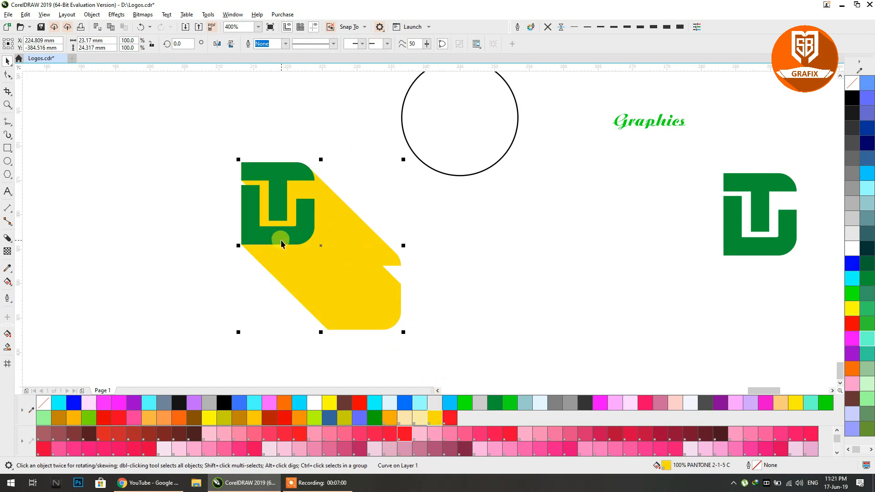
pyautogui.click(852, 248)
pyautogui.click(278, 175)
pyautogui.moveTo(438, 345); pyautogui.dragTo(435, 349)
pyautogui.hotkey('ctrl', 'g')
# - PowerClip the grouped lettermark and shadow inside the circle
pyautogui.rightClick(327, 207)
pyautogui.click(363, 314)
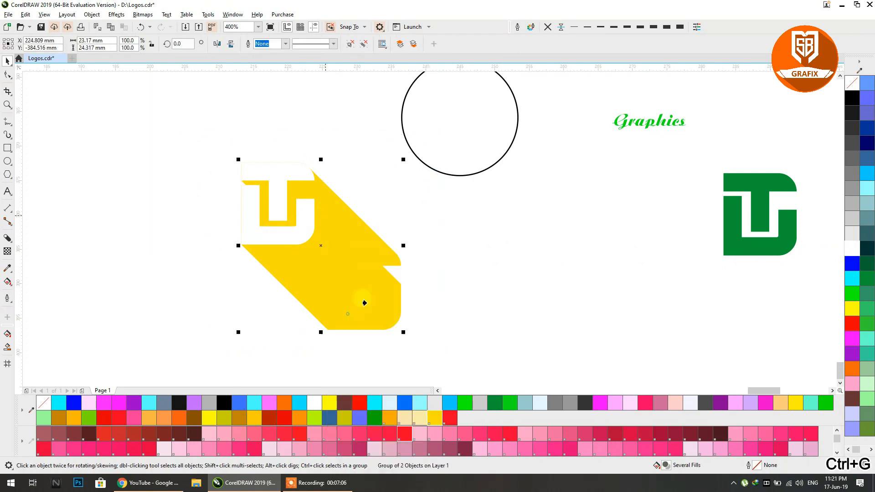
pyautogui.click(457, 144)
# - Reposition the PowerClip contents so the white lettermark sits in the middle of the circle and its shadow runs to the circle's edge
pyautogui.keyDown('ctrl'); pyautogui.click(419, 188); pyautogui.keyUp('ctrl')
pyautogui.moveTo(420, 189); pyautogui.dragTo(459, 227)
pyautogui.scroll(2, 474, 194)
pyautogui.keyDown('ctrl'); pyautogui.click(507, 235); pyautogui.keyUp('ctrl')
pyautogui.click(514, 217)
pyautogui.moveTo(514, 217); pyautogui.dragTo(517, 218)
pyautogui.click(530, 157)
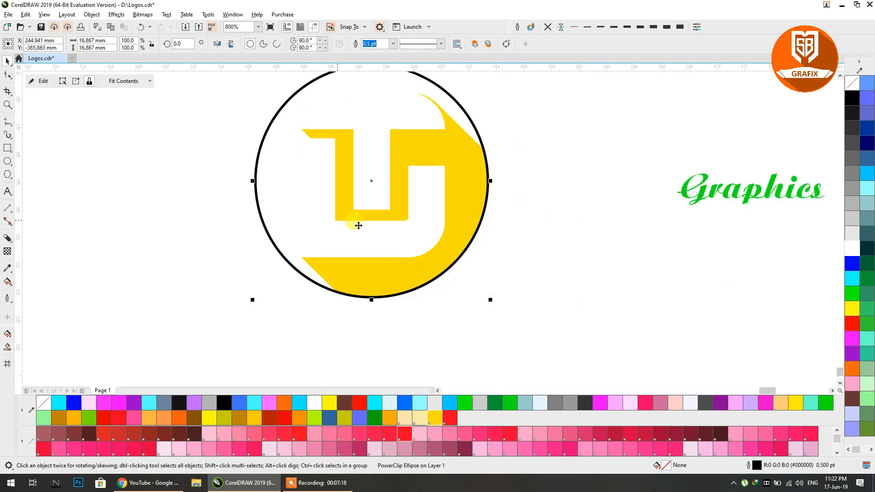
# - Fill the circle yellow (#FFFF00) and nudge the clipped lettermark group slightly down and to the right
pyautogui.click(853, 310)
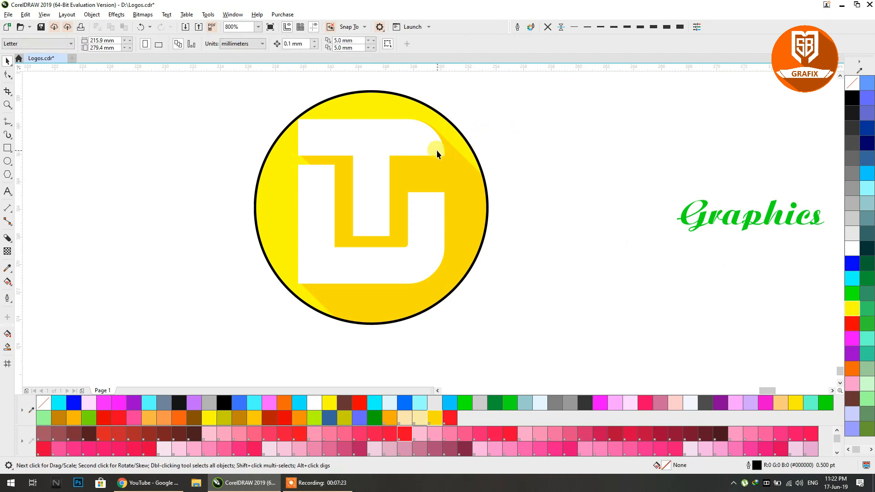
pyautogui.click(415, 167)
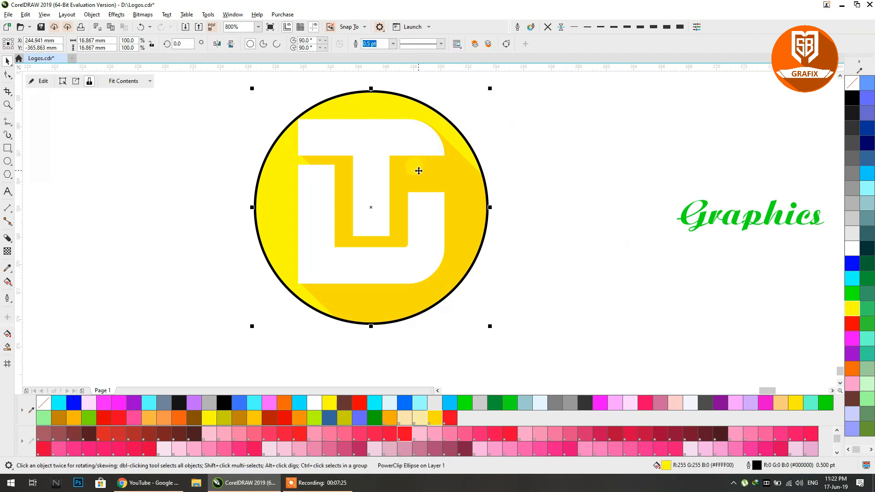
pyautogui.keyDown('ctrl'); pyautogui.click(413, 183); pyautogui.keyUp('ctrl')
pyautogui.moveTo(422, 197); pyautogui.dragTo(429, 202)
pyautogui.click(479, 141)
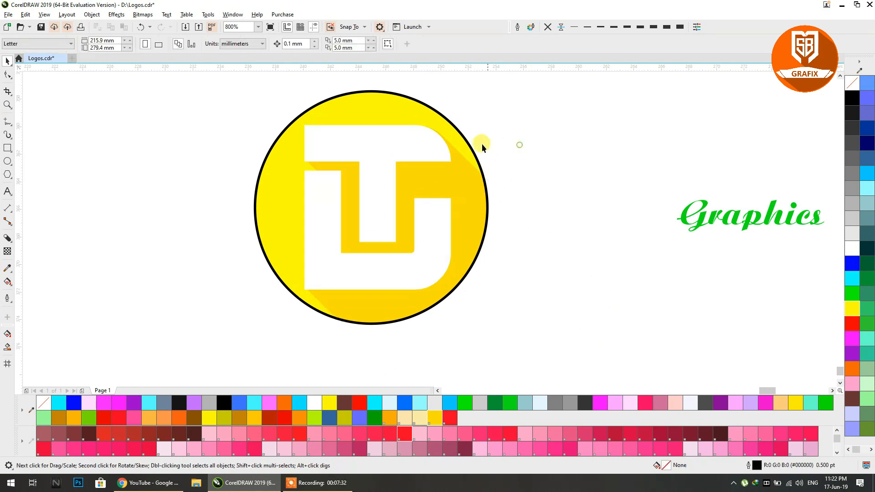
# - Set the yellow circle's outline color to a dark golden brown
pyautogui.scroll(-2, 372, 187)
pyautogui.click(370, 188)
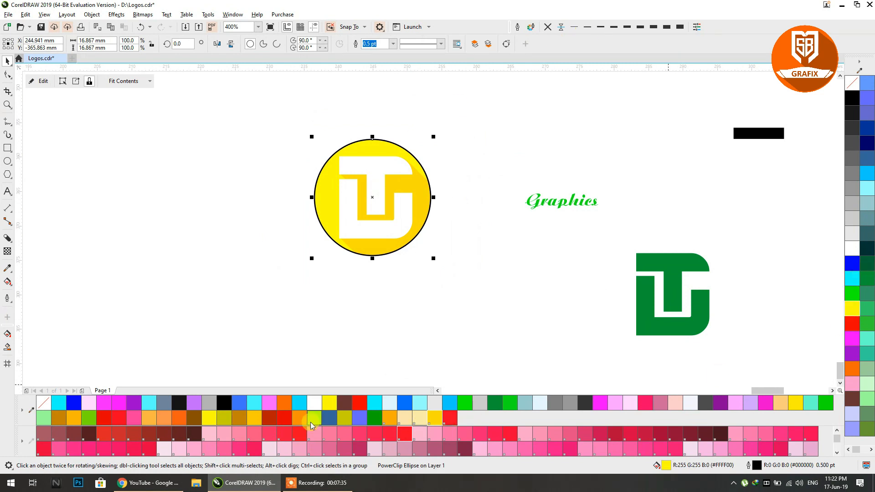
pyautogui.rightClick(243, 420)
pyautogui.click(322, 336)
pyautogui.click(520, 217)
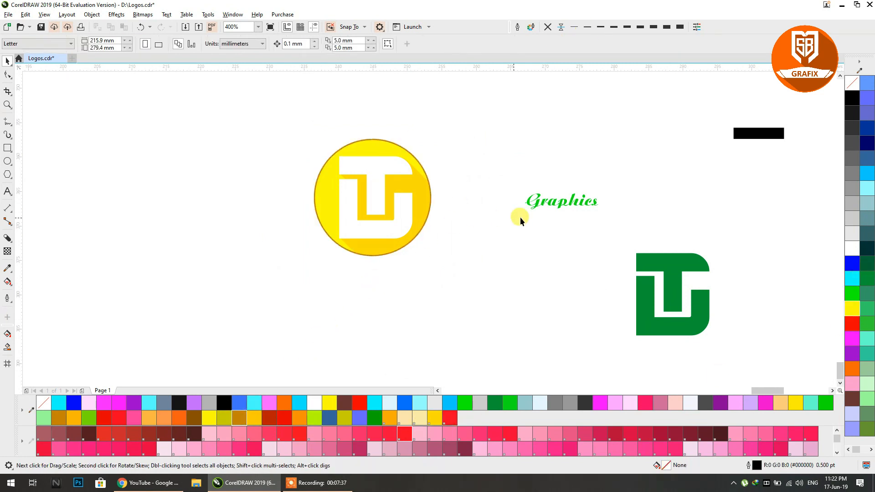
# - Move the "Graphics" text just beneath the yellow circle and center it horizontally with the circle
pyautogui.moveTo(524, 225); pyautogui.dragTo(351, 275)
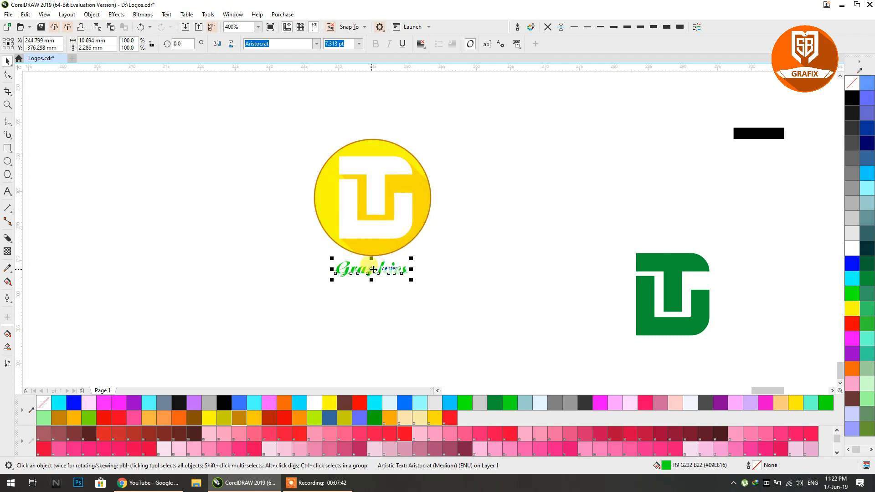
pyautogui.scroll(1, 373, 269)
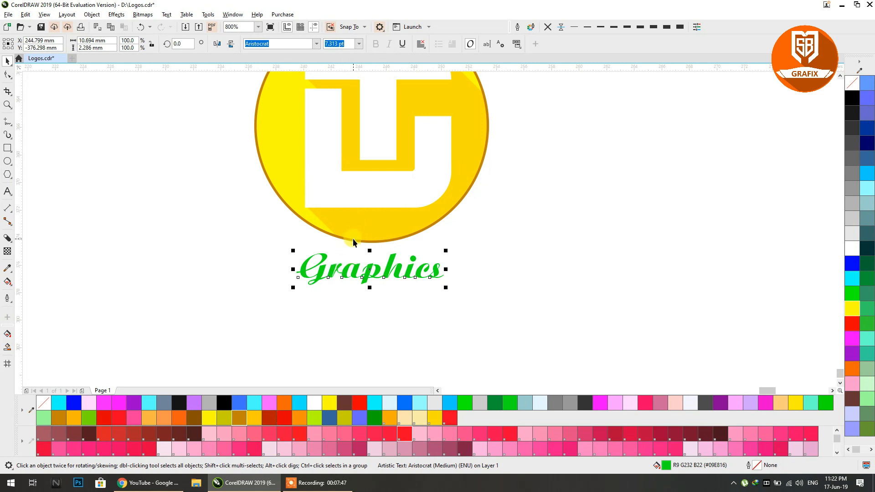
pyautogui.click(373, 244)
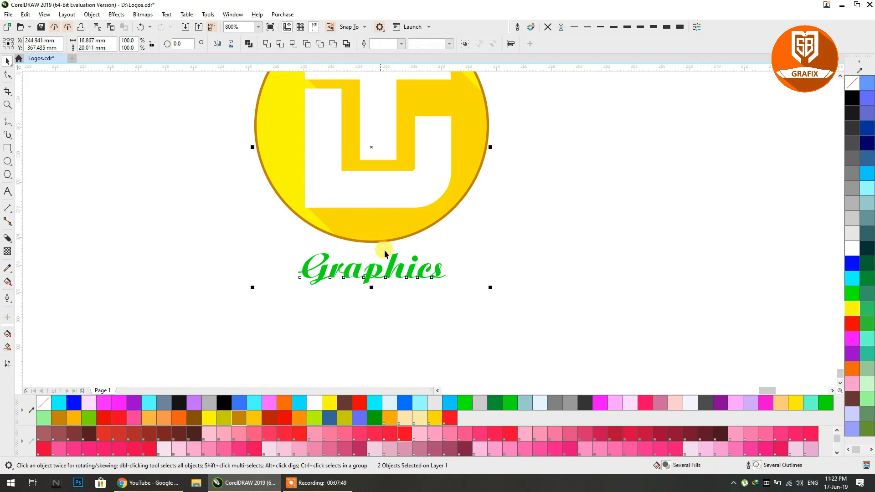
pyautogui.scroll(-1, 384, 250)
pyautogui.moveTo(420, 261); pyautogui.dragTo(413, 264)
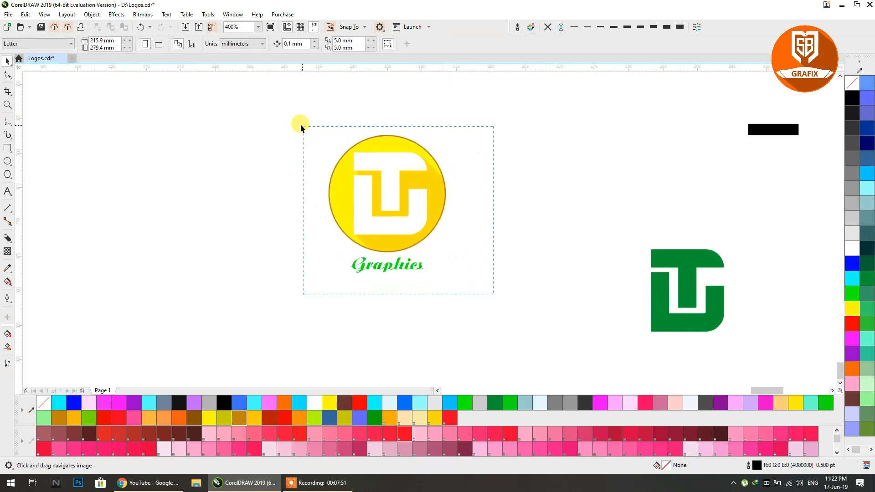
pyautogui.moveTo(300, 124); pyautogui.dragTo(297, 121)
pyautogui.click(269, 118)
# - Change the yellow circle's outline color to the golden yellow PANTONE 2-1-5 C
pyautogui.click(329, 183)
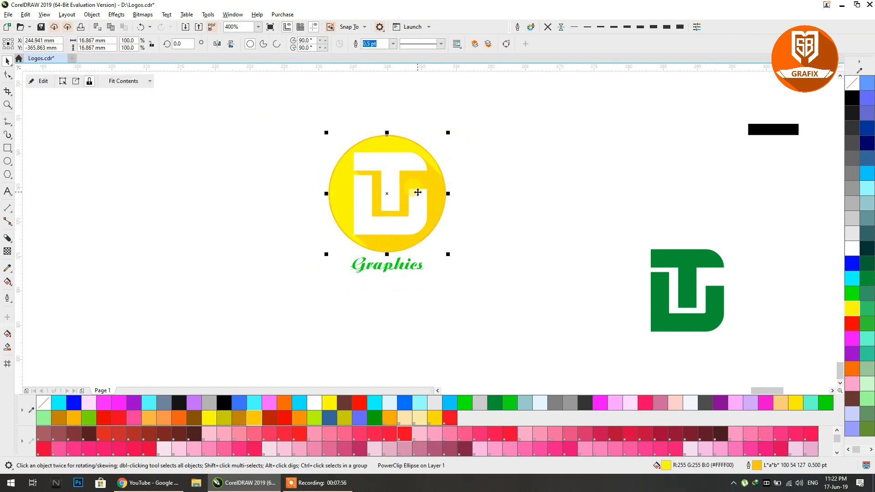
pyautogui.scroll(1, 422, 192)
pyautogui.rightClick(435, 418)
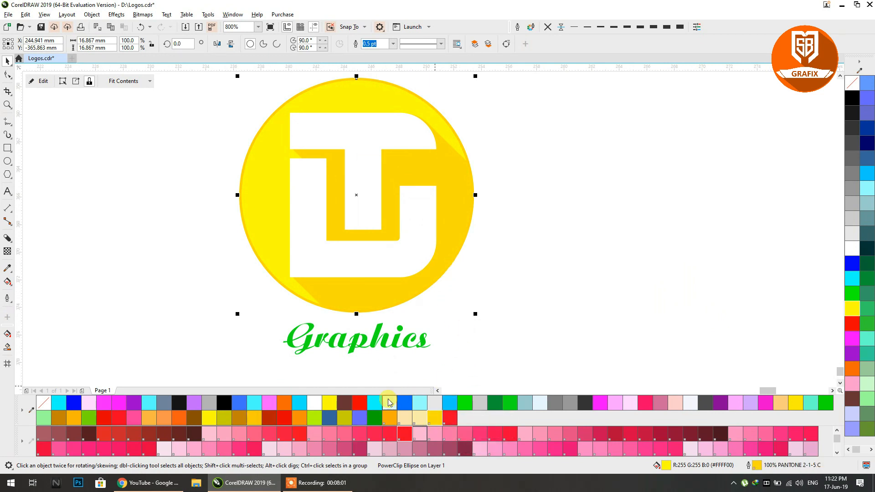
pyautogui.rightClick(389, 419)
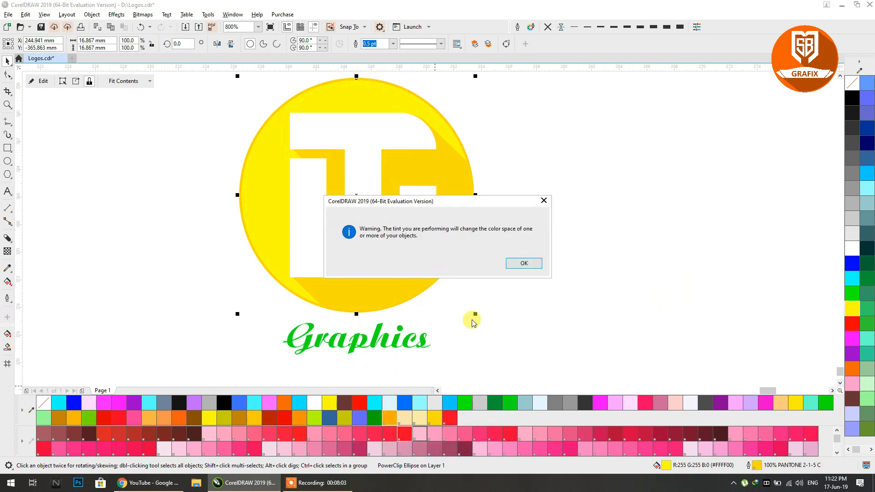
pyautogui.click(523, 262)
pyautogui.click(522, 260)
# - Group the yellow circle logo with its "Graphics" text and enlarge the group to about 106 × 126 mm on the page
pyautogui.scroll(-2, 387, 269)
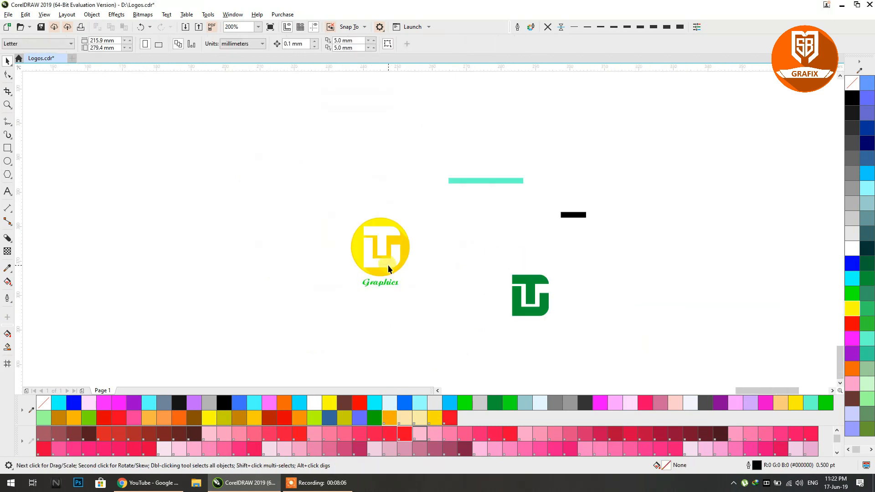
pyautogui.moveTo(363, 225); pyautogui.dragTo(436, 230)
pyautogui.hotkey('ctrl', 'g')
pyautogui.scroll(-1, 358, 217)
pyautogui.scroll(-1, 301, 212)
pyautogui.scroll(-1, 435, 229)
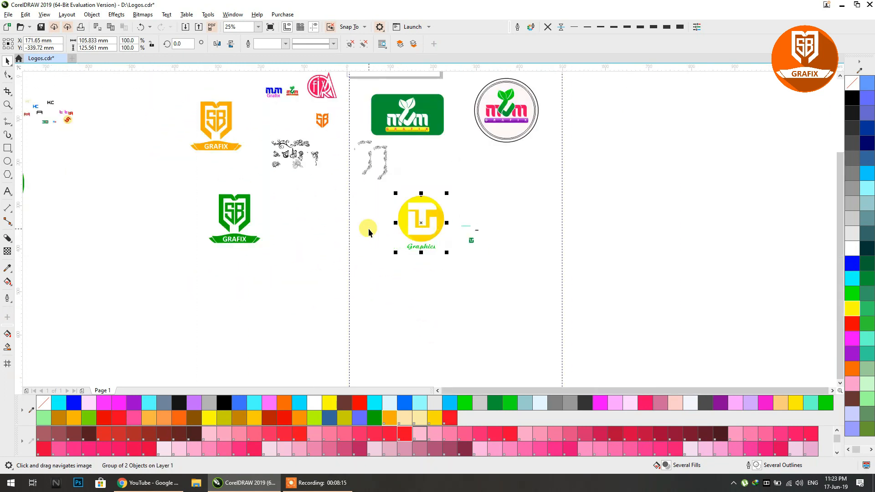
pyautogui.scroll(2, 417, 219)
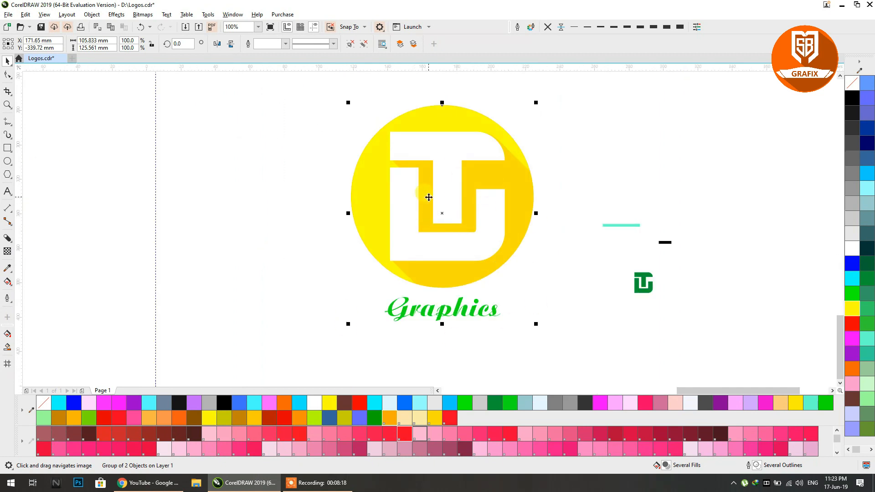
# - Examine the other finished logos in the document, including the round mum Grafix badge and the green SB Grafix circle with its long shadow
pyautogui.click(313, 199)
pyautogui.scroll(-2, 469, 177)
pyautogui.scroll(3, 475, 160)
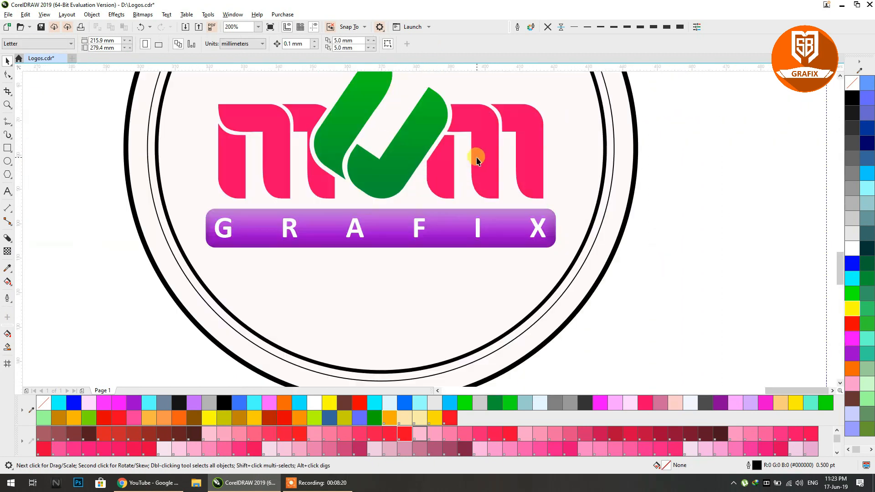
pyautogui.scroll(-1, 480, 160)
pyautogui.moveTo(480, 160); pyautogui.dragTo(473, 210)
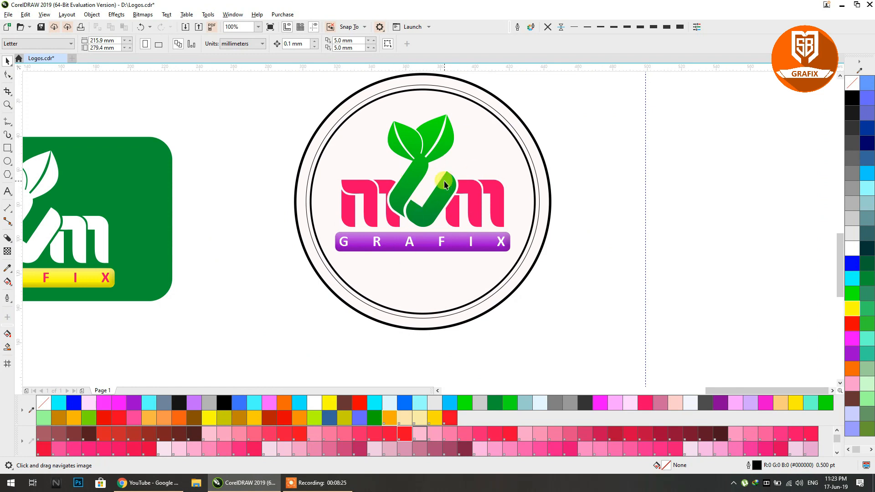
pyautogui.scroll(-5, 444, 182)
pyautogui.scroll(5, 401, 188)
pyautogui.scroll(-3, 402, 189)
pyautogui.moveTo(212, 269); pyautogui.dragTo(435, 181)
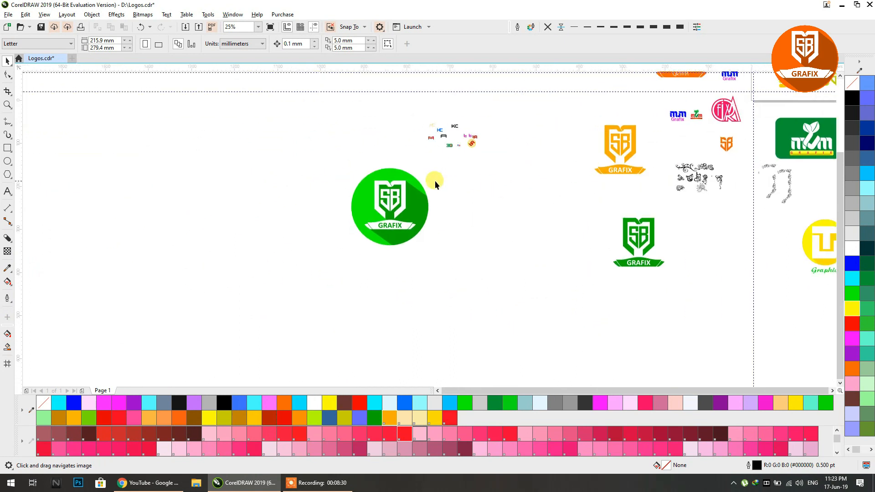
pyautogui.scroll(2, 407, 194)
pyautogui.scroll(-1, 365, 195)
pyautogui.scroll(-1, 402, 154)
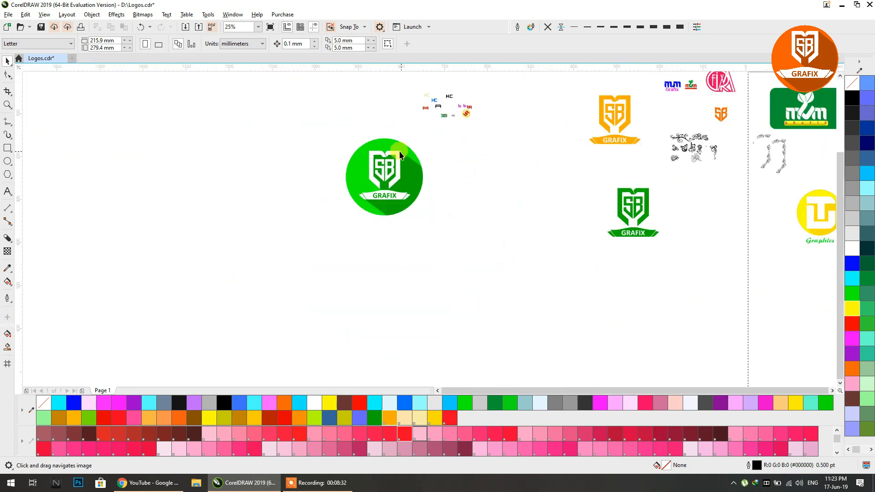
pyautogui.moveTo(532, 195); pyautogui.dragTo(153, 199)
pyautogui.moveTo(365, 257); pyautogui.dragTo(275, 248)
# - Duplicate the small green DT lettermark diagonally, about 18 mm to the right and 17 mm below the original
pyautogui.scroll(1, 342, 231)
pyautogui.scroll(1, 344, 229)
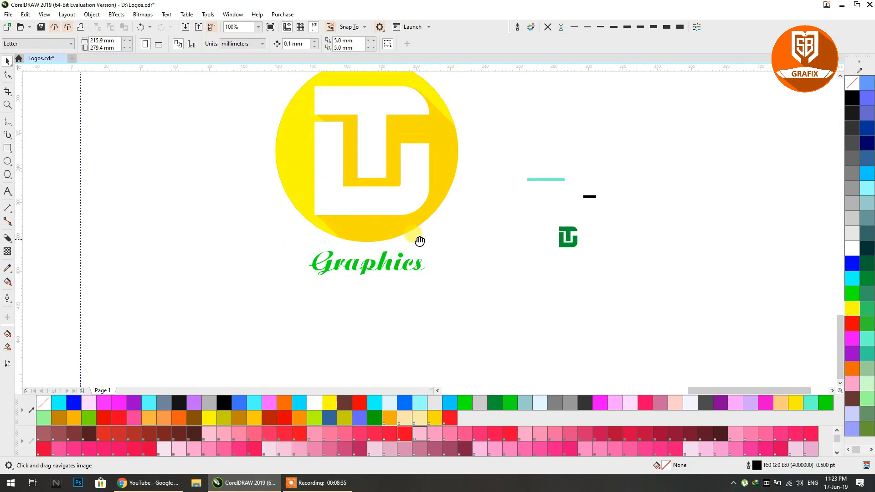
pyautogui.moveTo(420, 242); pyautogui.dragTo(237, 164)
pyautogui.click(311, 171)
pyautogui.scroll(2, 396, 217)
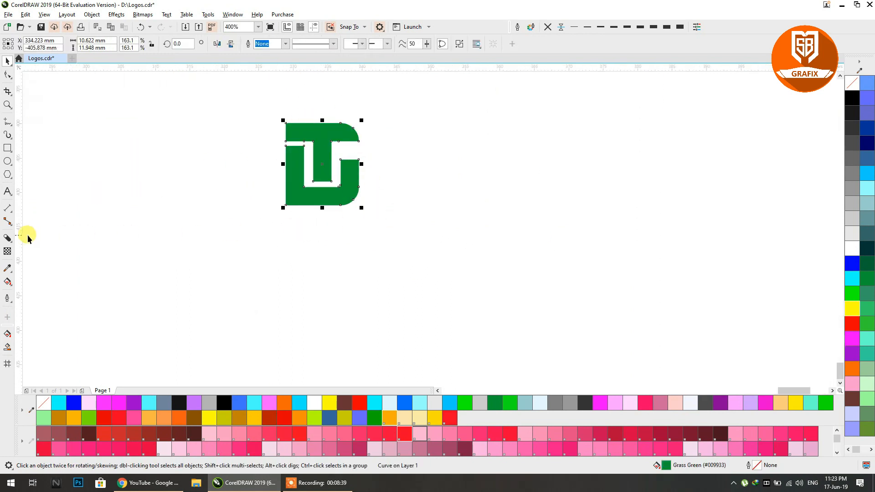
pyautogui.click(12, 241)
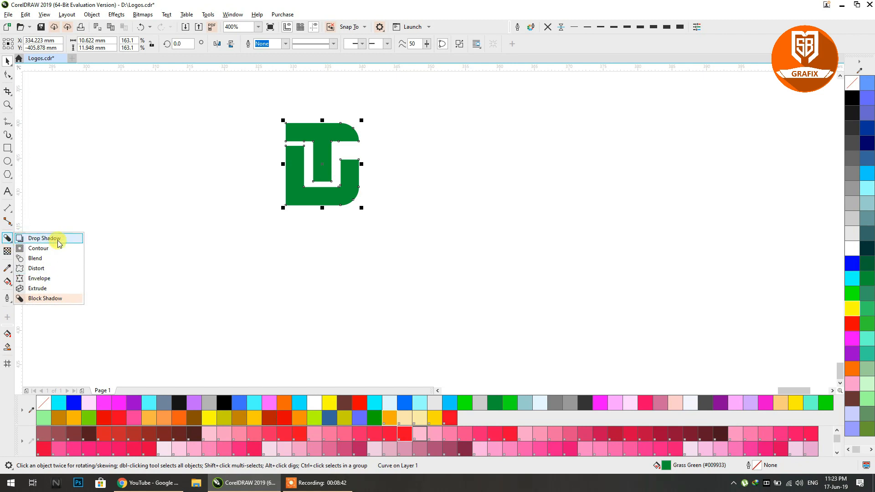
pyautogui.moveTo(314, 155); pyautogui.dragTo(441, 273)
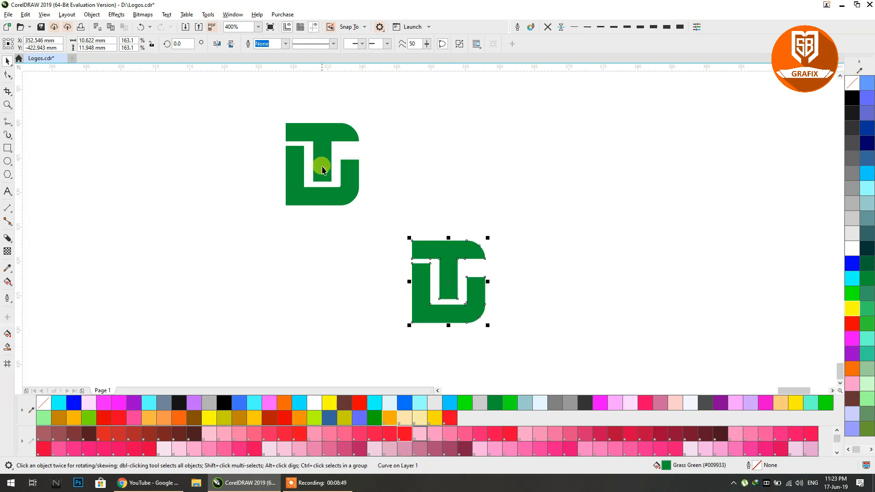
# - Blend the two green lettermarks into each other with 100 steps
pyautogui.click(9, 245)
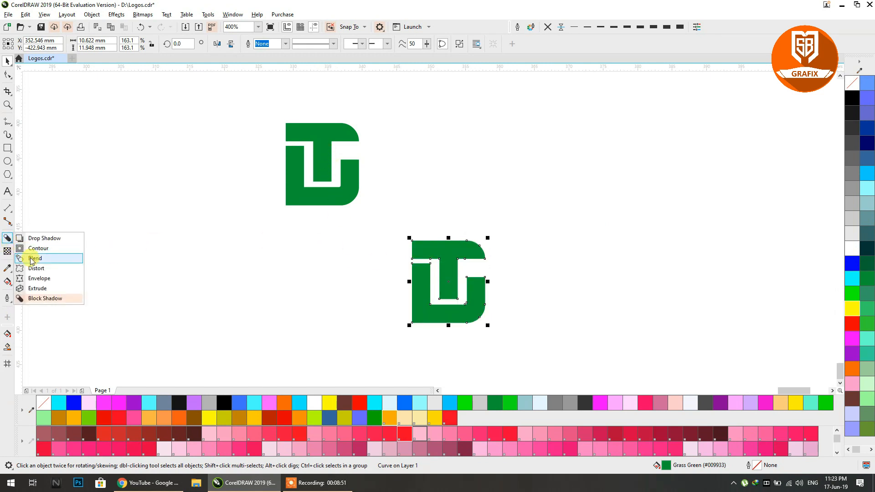
pyautogui.click(32, 258)
pyautogui.moveTo(322, 164); pyautogui.dragTo(451, 278)
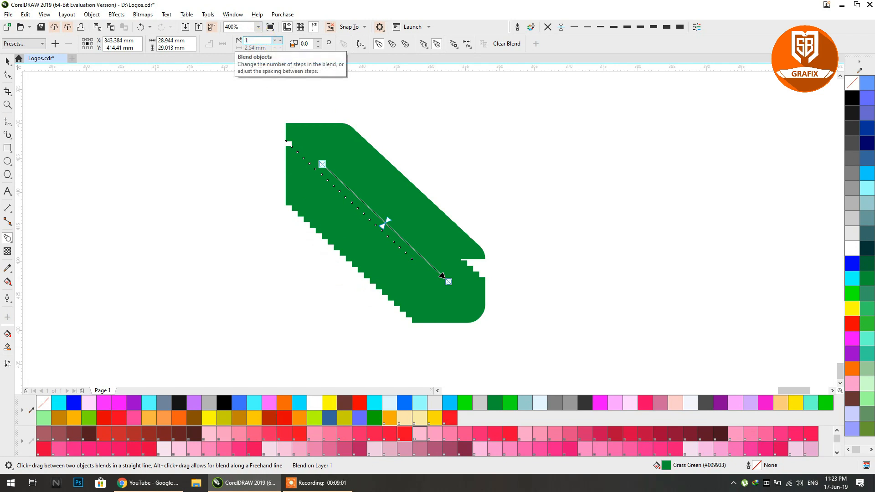
pyautogui.press('Return')
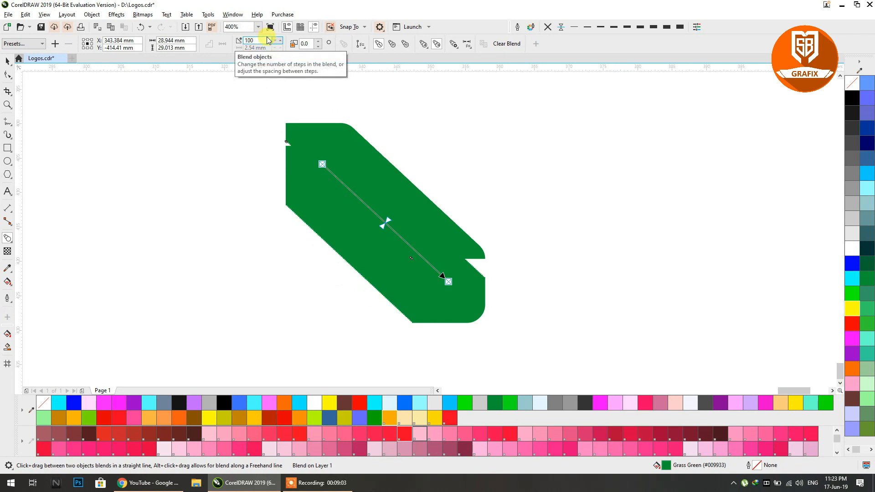
# - Break the blend apart and move the group of intermediate copies to the right, clear of the two lettermarks
pyautogui.click(4, 63)
pyautogui.click(172, 187)
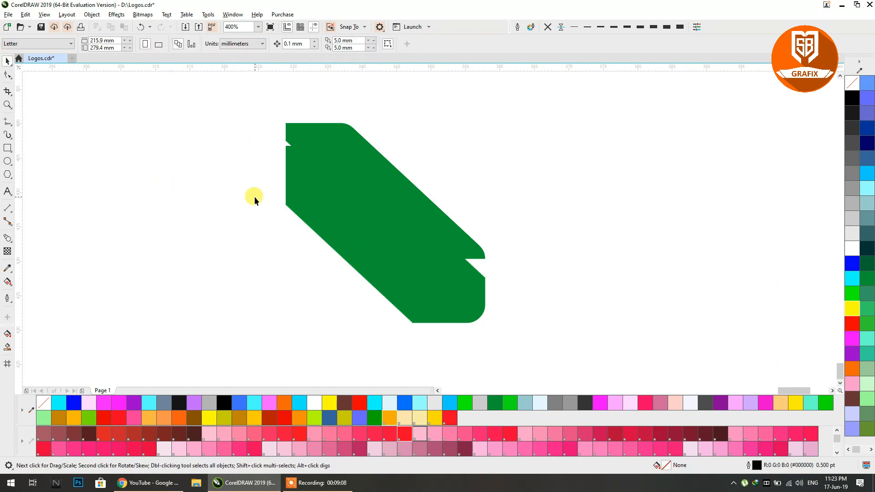
pyautogui.click(466, 239)
pyautogui.hotkey('ctrl', 'k')
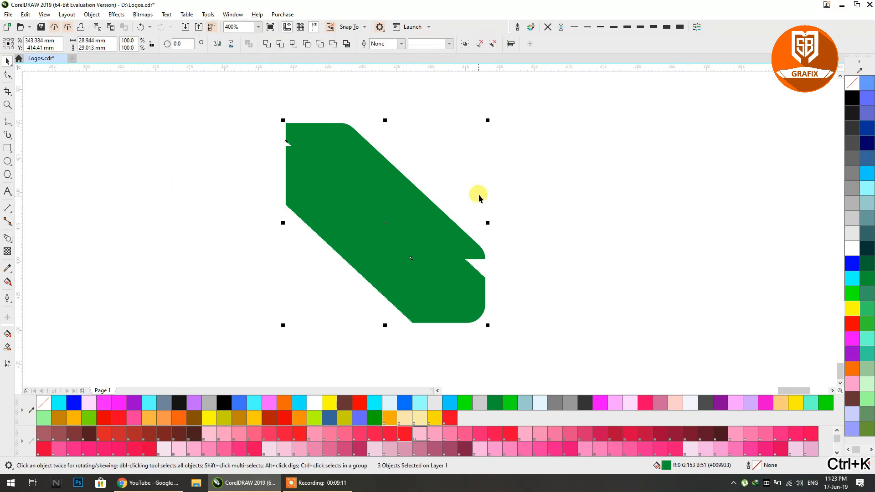
pyautogui.click(416, 197)
pyautogui.moveTo(416, 197); pyautogui.dragTo(668, 160)
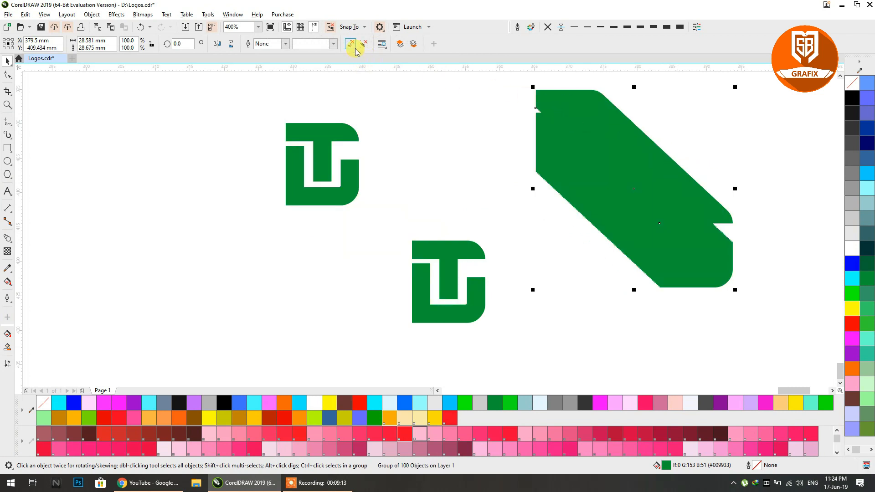
# - Try a white outline on the group of blended copies and undo it
pyautogui.rightClick(860, 241)
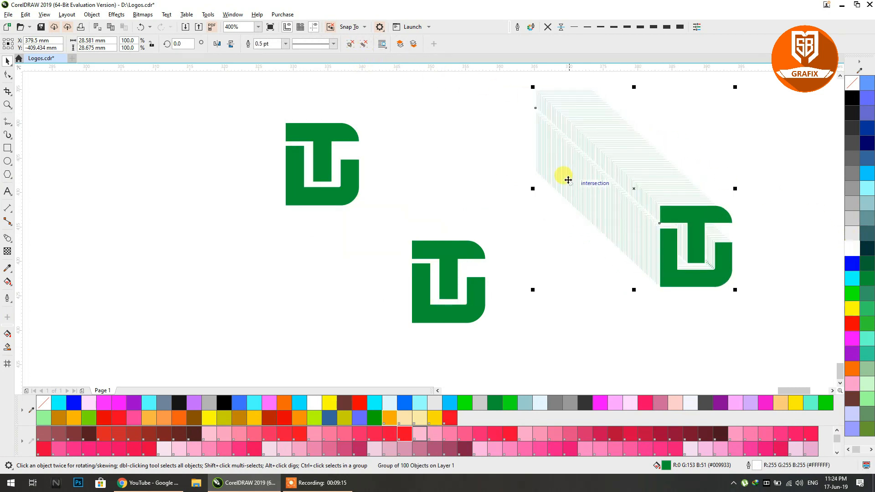
pyautogui.scroll(1, 569, 110)
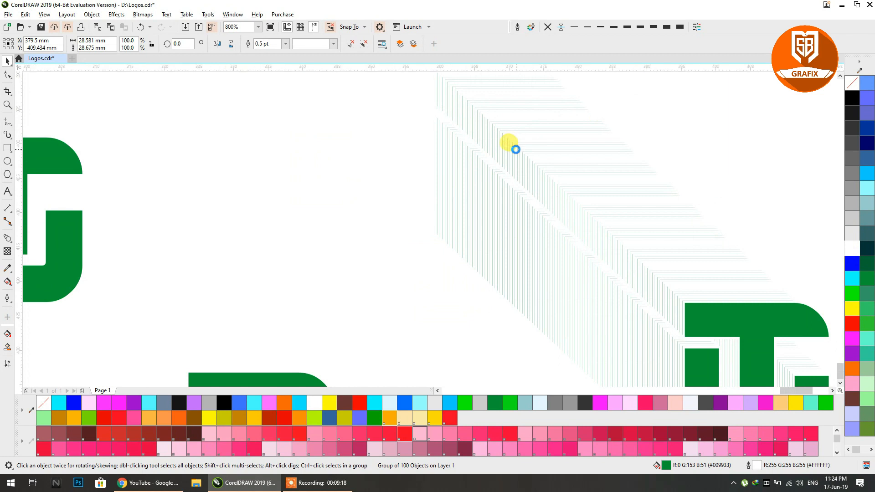
pyautogui.scroll(-2, 506, 150)
pyautogui.hotkey('ctrl', 'z')
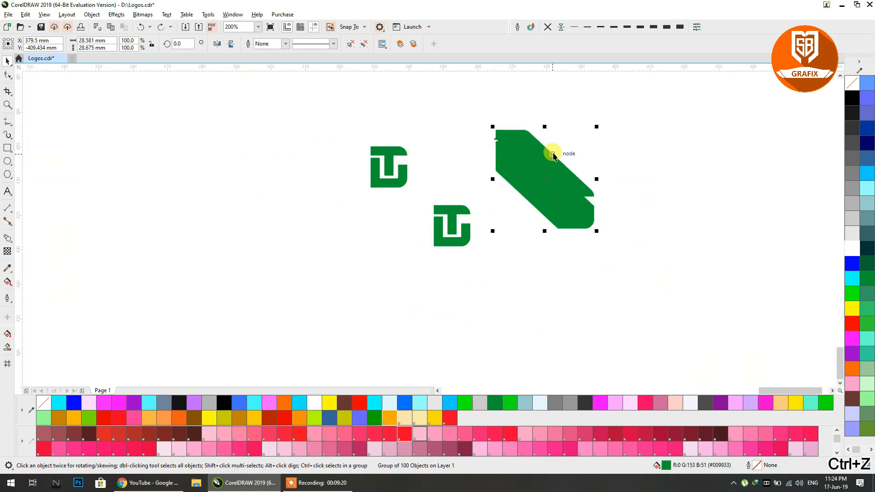
# - Ungroup the blended copies, weld them into one shape and move it slightly down and to the right
pyautogui.click(351, 45)
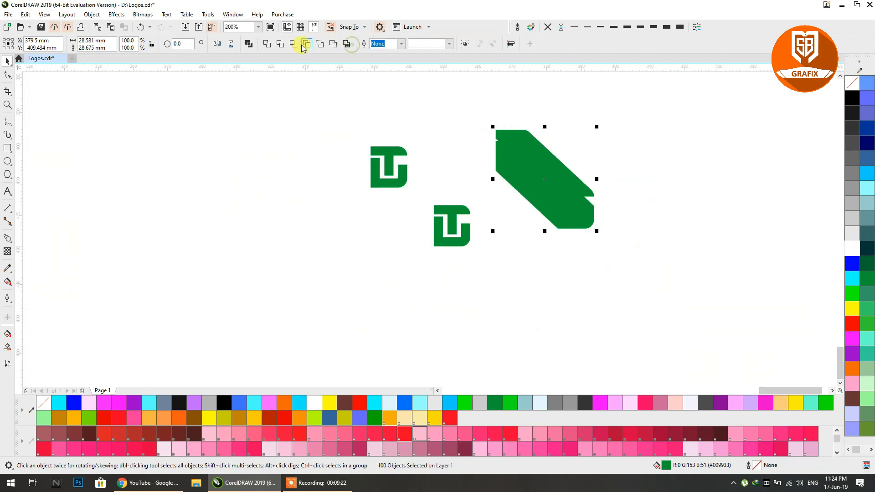
pyautogui.click(268, 44)
pyautogui.click(595, 198)
pyautogui.moveTo(572, 188); pyautogui.dragTo(590, 232)
# - Give the welded shadow shape a yellow (#FFFF00) outline, undoing the red outline tried after it
pyautogui.rightClick(851, 311)
pyautogui.rightClick(851, 323)
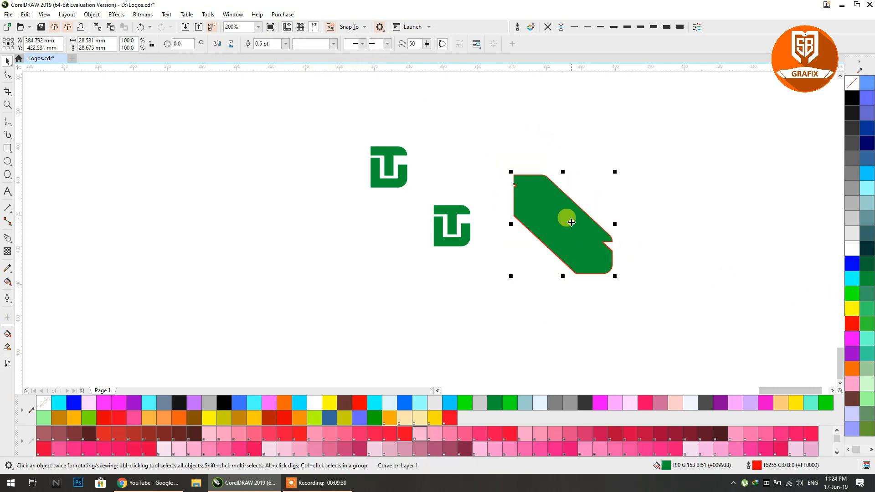
pyautogui.hotkey('ctrl', 'z')
pyautogui.click(597, 150)
pyautogui.click(523, 182)
# - Move the upper green lettermark further up and to the left and fill it yellow
pyautogui.click(385, 161)
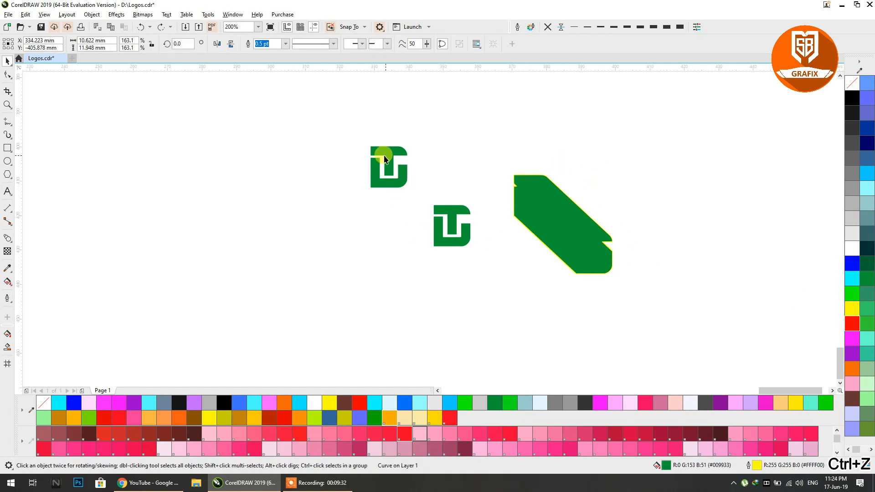
pyautogui.moveTo(384, 158); pyautogui.dragTo(287, 135)
pyautogui.click(856, 310)
# - Place the welded shadow shape with its upper-left corner on the yellow lettermark and send it to the back
pyautogui.click(513, 176)
pyautogui.moveTo(513, 177); pyautogui.dragTo(271, 121)
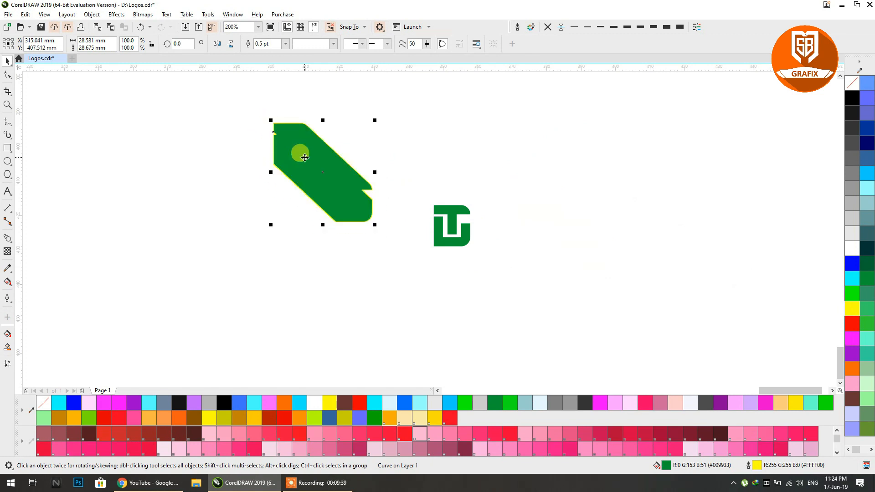
pyautogui.hotkey('shift', 'pagedown')
pyautogui.click(202, 203)
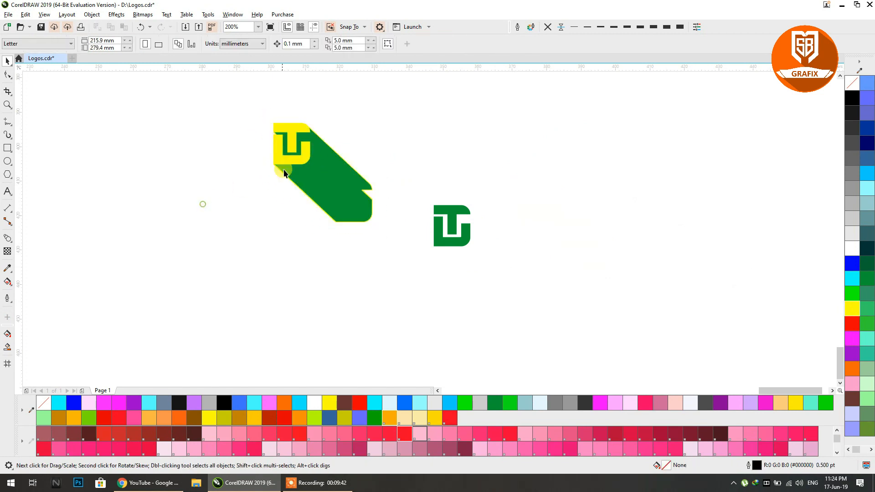
# - Draw a circle around the yellow lettermark and position it so the lettermark sits in its middle
pyautogui.scroll(1, 301, 152)
pyautogui.moveTo(301, 152); pyautogui.dragTo(302, 205)
pyautogui.click(10, 162)
pyautogui.moveTo(200, 97); pyautogui.dragTo(360, 257)
pyautogui.click(8, 61)
pyautogui.moveTo(285, 100)
pyautogui.mouseDown()
pyautogui.moveTo(297, 121)
pyautogui.moveTo(289, 108)
pyautogui.mouseUp()
pyautogui.click(407, 133)
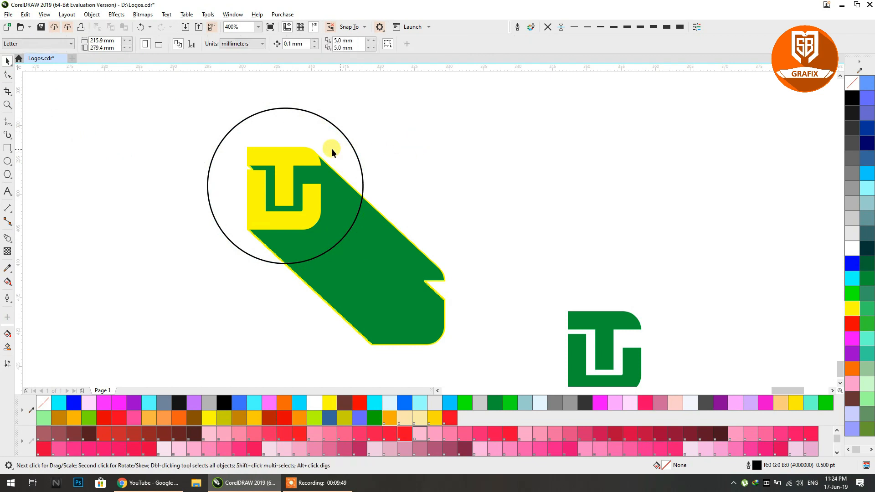
# - Group the yellow lettermark with its long green shadow shape
pyautogui.scroll(-1, 332, 146)
pyautogui.moveTo(279, 282); pyautogui.dragTo(279, 281)
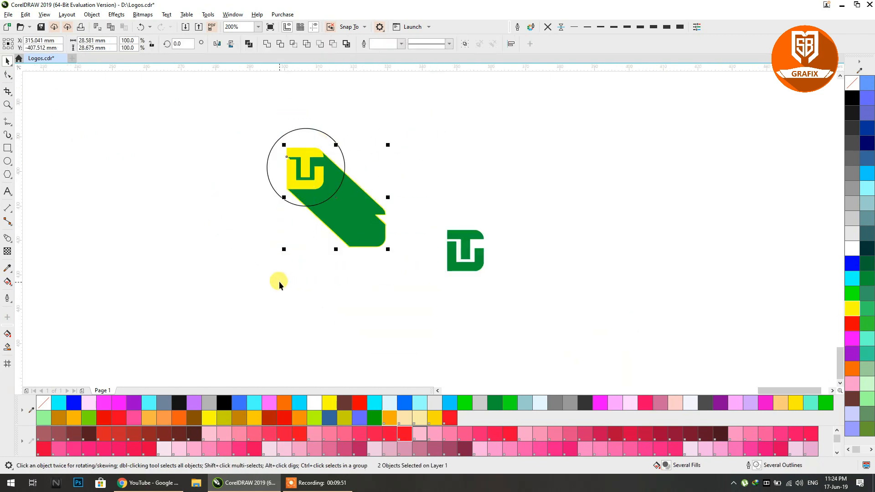
pyautogui.hotkey('ctrl', 'g')
# - Remove the fill from the shadow shape inside the group
pyautogui.scroll(2, 309, 146)
pyautogui.moveTo(310, 151); pyautogui.dragTo(289, 129)
pyautogui.click(472, 300)
pyautogui.keyDown('ctrl'); pyautogui.click(472, 300); pyautogui.keyUp('ctrl')
pyautogui.click(850, 85)
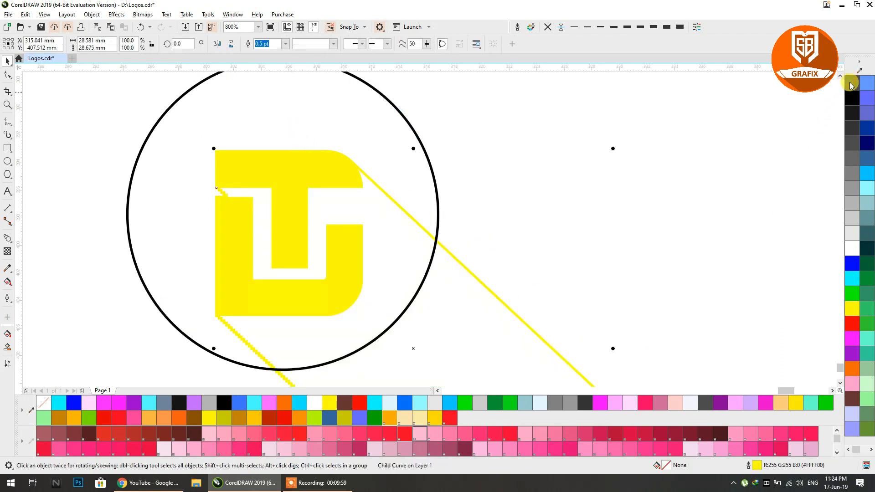
# - Restore the shadow shape's green fill and remove its outline
pyautogui.hotkey('ctrl', 'z')
pyautogui.rightClick(850, 85)
pyautogui.scroll(1, 457, 155)
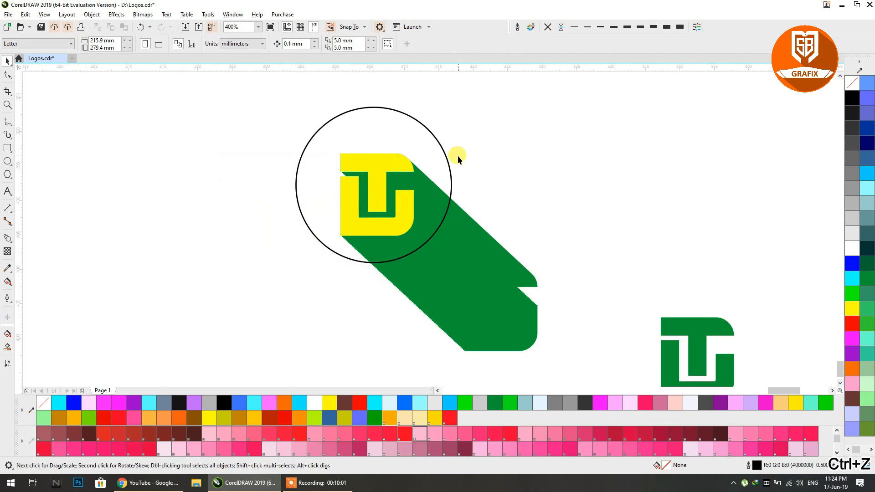
# - PowerClip the group of yellow lettermark and green shadow inside the circle
pyautogui.click(467, 214)
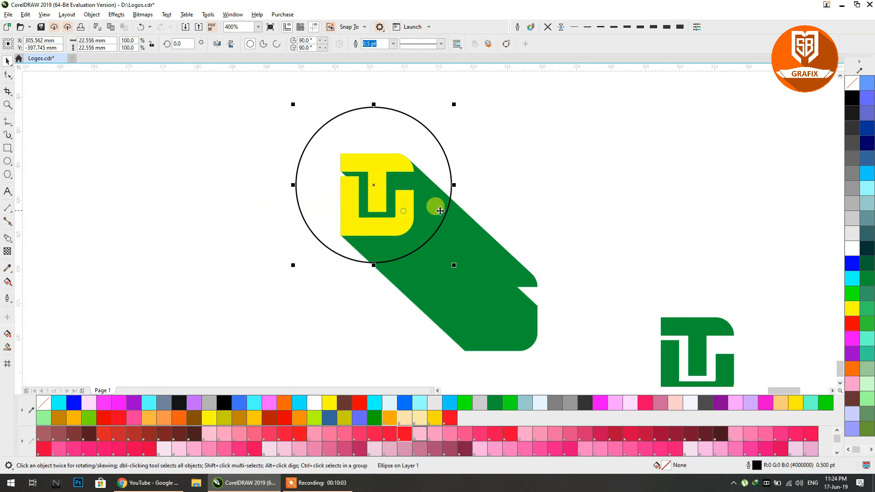
pyautogui.rightClick(478, 248)
pyautogui.click(507, 317)
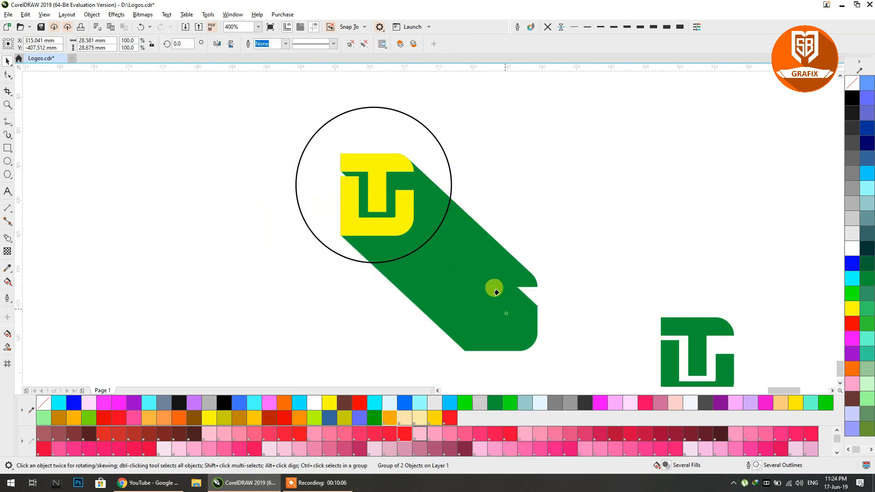
pyautogui.click(373, 132)
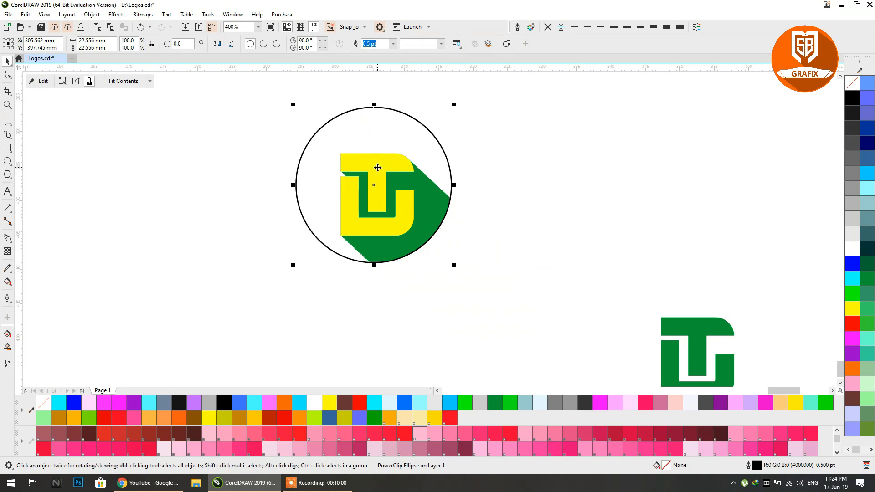
# - Enlarge the clipped group to 107.9 %, about 30.8 mm wide, and reposition it so the lettermark sits higher inside the circle
pyautogui.keyDown('ctrl'); pyautogui.click(378, 168); pyautogui.keyUp('ctrl')
pyautogui.moveTo(377, 168); pyautogui.dragTo(383, 179)
pyautogui.moveTo(537, 343); pyautogui.dragTo(543, 348)
pyautogui.moveTo(432, 196); pyautogui.dragTo(437, 197)
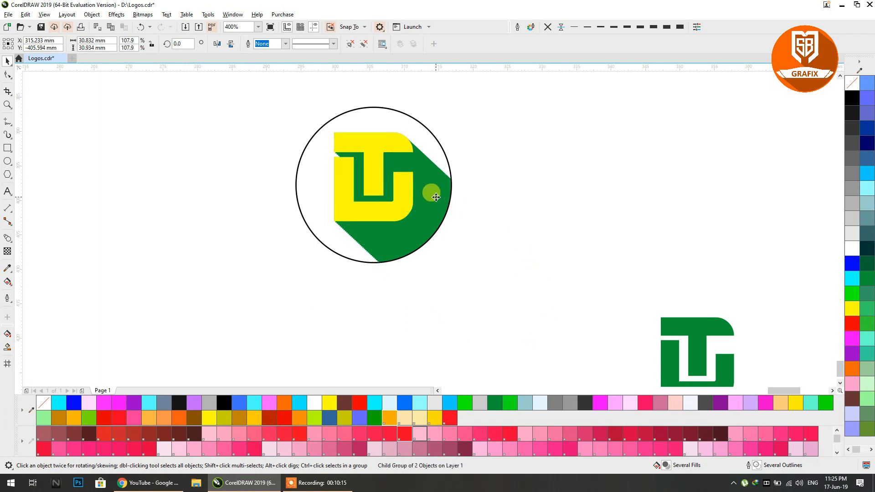
# - Recolour the yellow lettermark inside the circle to white
pyautogui.click(437, 196)
pyautogui.click(374, 196)
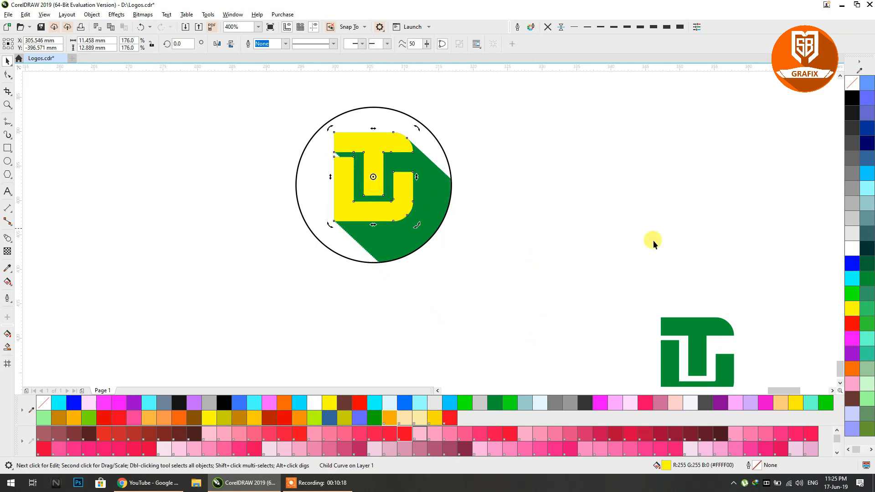
pyautogui.click(851, 252)
pyautogui.click(440, 150)
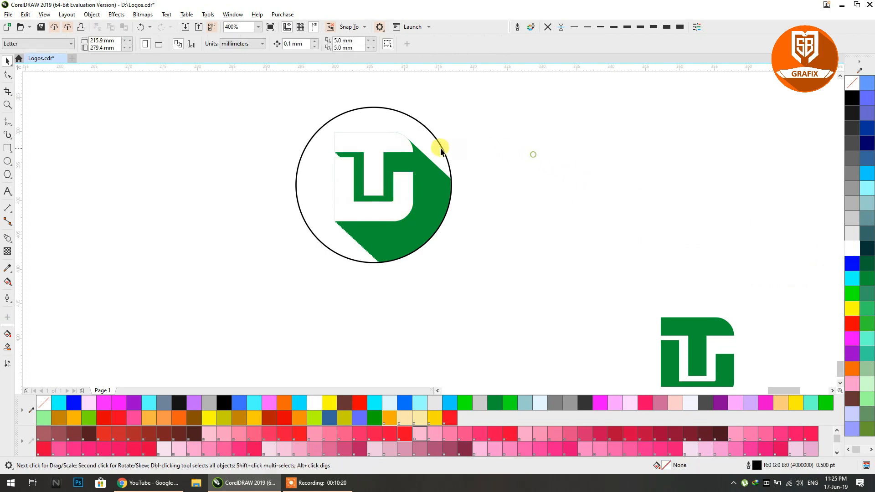
# - Fill the clipping circle with bright green (#00FF00) and remove its black outline
pyautogui.click(304, 180)
pyautogui.click(851, 293)
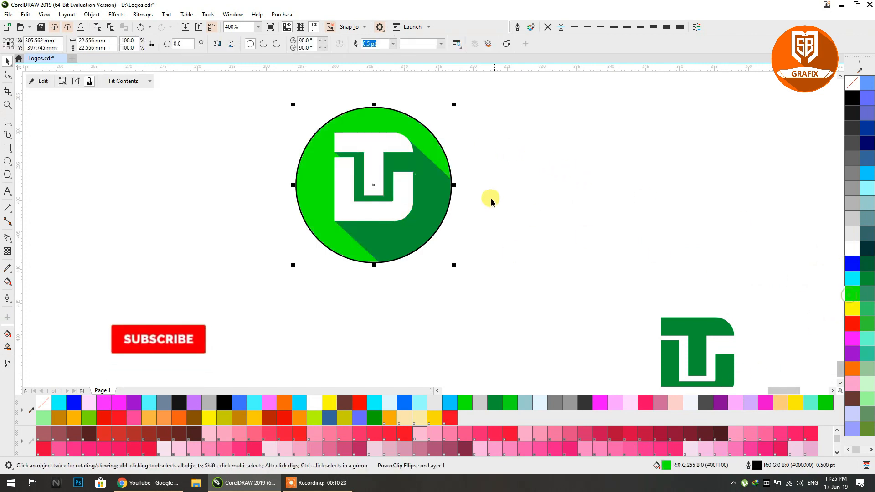
pyautogui.click(445, 194)
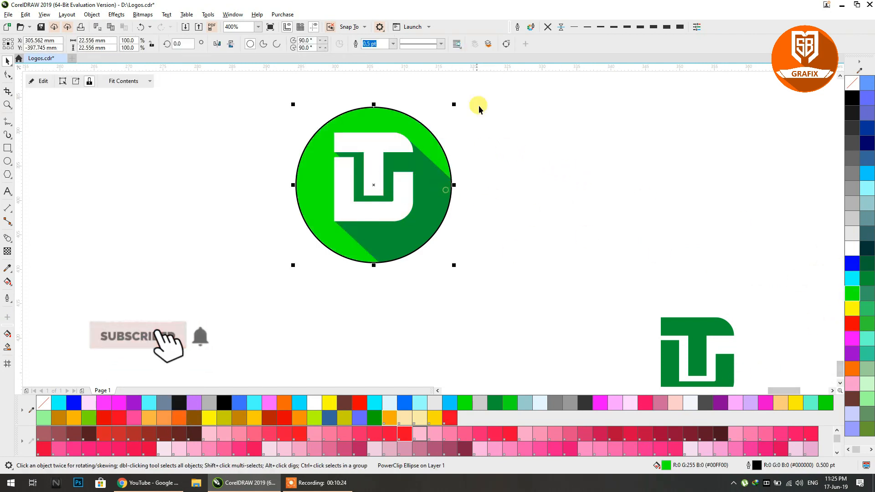
pyautogui.click(544, 28)
pyautogui.click(503, 151)
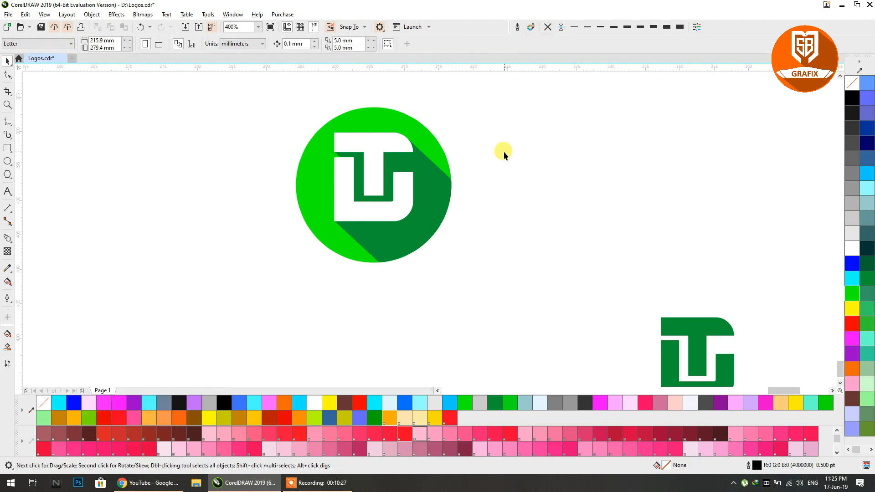
pyautogui.scroll(-2, 504, 151)
pyautogui.scroll(-1, 504, 151)
pyautogui.scroll(2, 389, 168)
pyautogui.moveTo(389, 168); pyautogui.dragTo(657, 253)
pyautogui.hotkey('ctrl', 'z')
# - Copy the "Graphics" text from the large yellow logo's group and paste a duplicate
pyautogui.moveTo(602, 239); pyautogui.dragTo(387, 364)
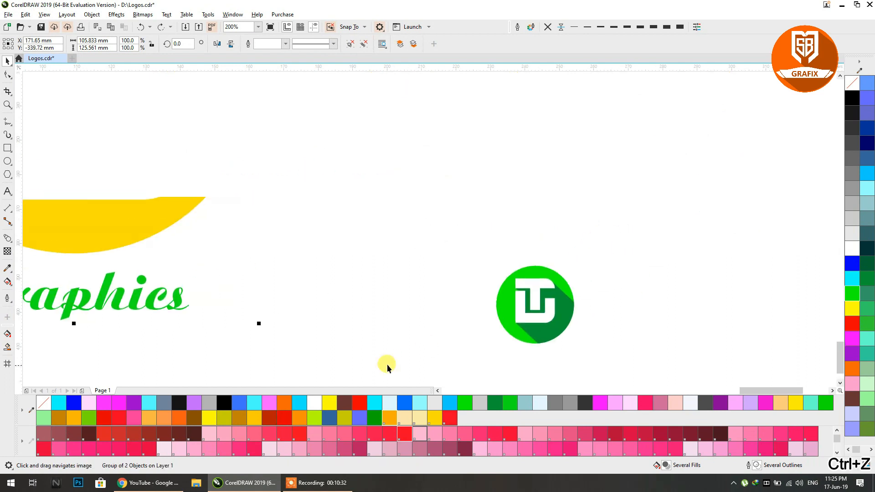
pyautogui.click(395, 203)
pyautogui.scroll(-1, 415, 176)
pyautogui.click(298, 240)
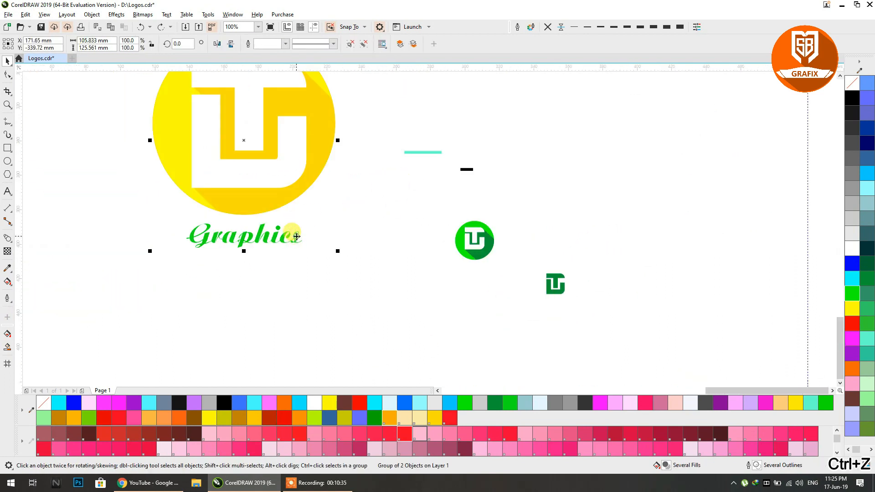
pyautogui.keyDown('ctrl'); pyautogui.click(294, 238); pyautogui.keyUp('ctrl')
pyautogui.hotkey('ctrl', 'c')
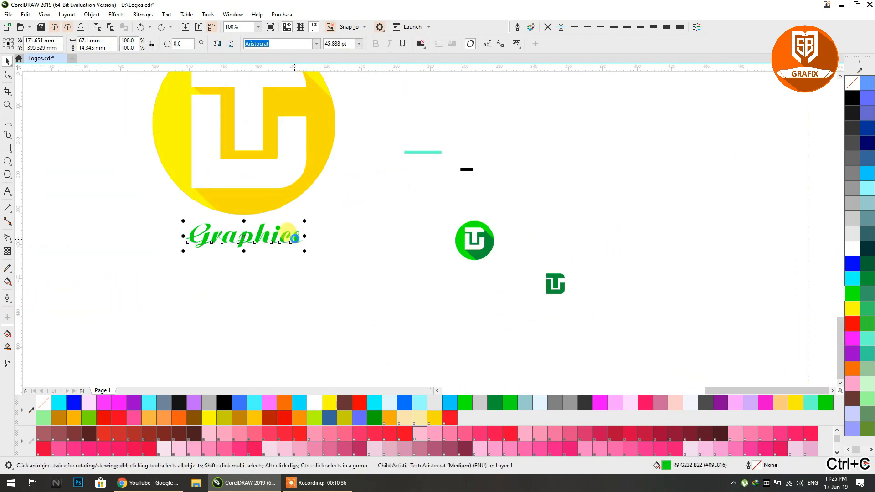
pyautogui.click(323, 291)
pyautogui.hotkey('ctrl', 'v')
# - Shrink the copied "Graphics" text to about 14.7 mm wide and place it below the lettermark inside the green circle
pyautogui.moveTo(297, 241); pyautogui.dragTo(512, 342)
pyautogui.moveTo(495, 308); pyautogui.dragTo(475, 256)
pyautogui.scroll(3, 482, 258)
pyautogui.moveTo(542, 308); pyautogui.dragTo(507, 337)
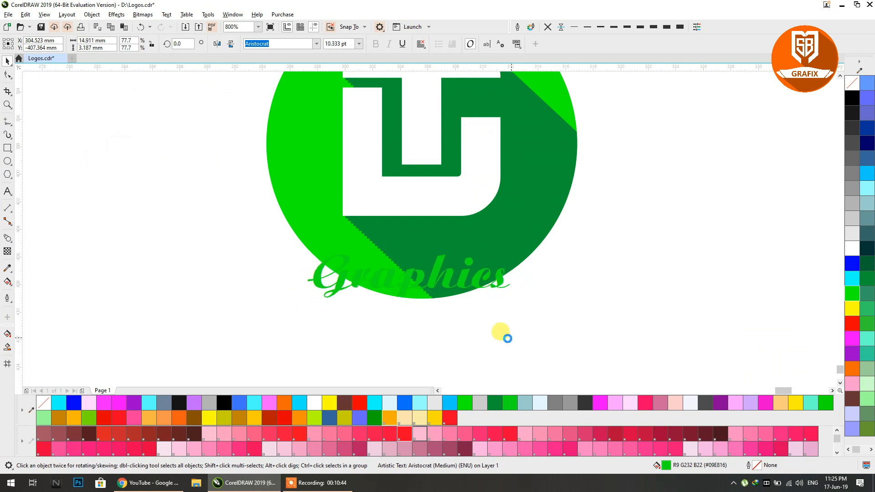
pyautogui.moveTo(434, 275); pyautogui.dragTo(446, 244)
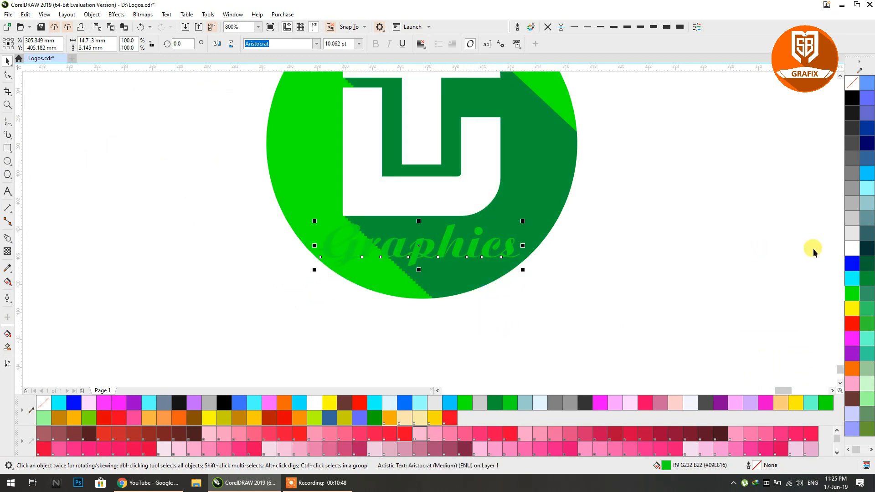
# - Colour the "Graphics" text on the green circle white and deselect it
pyautogui.click(852, 252)
pyautogui.scroll(-3, 546, 259)
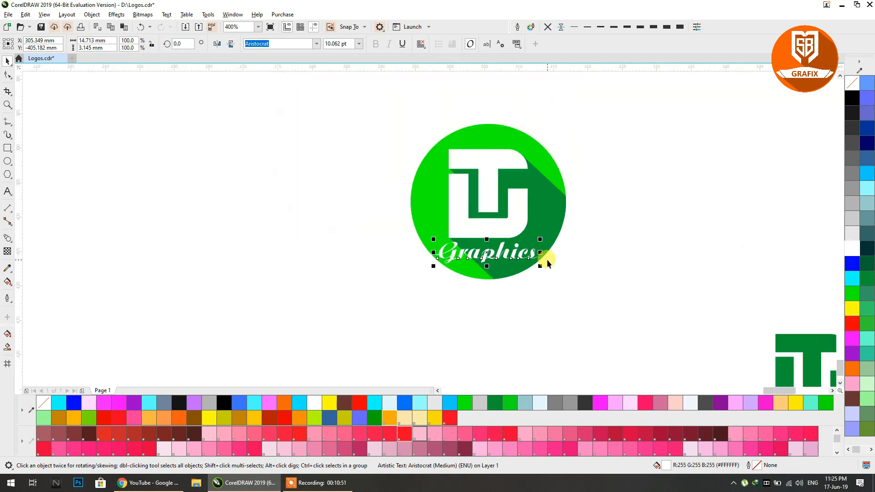
pyautogui.click(521, 287)
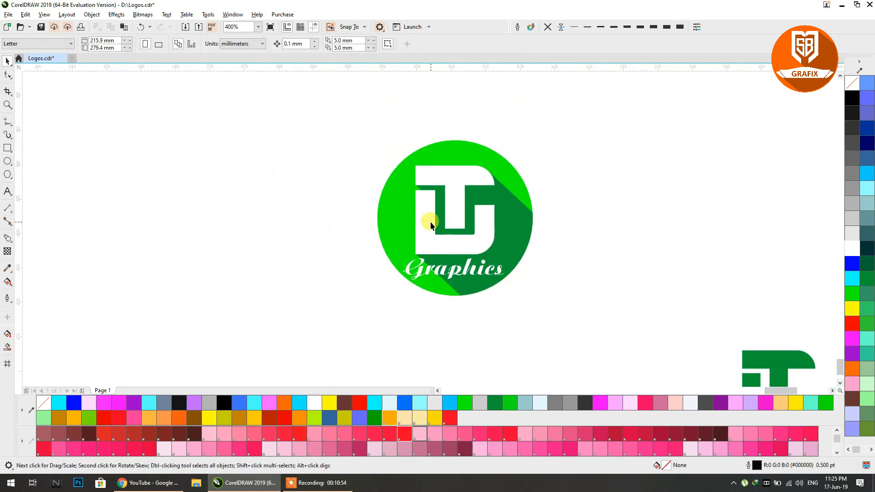
# - Look over the other logos on the canvas, including the small KC, 3D and R3 lettermarks
pyautogui.scroll(-3, 431, 225)
pyautogui.scroll(-12, 471, 228)
pyautogui.scroll(-1, 480, 231)
pyautogui.moveTo(472, 229); pyautogui.dragTo(428, 217)
pyautogui.scroll(4, 373, 231)
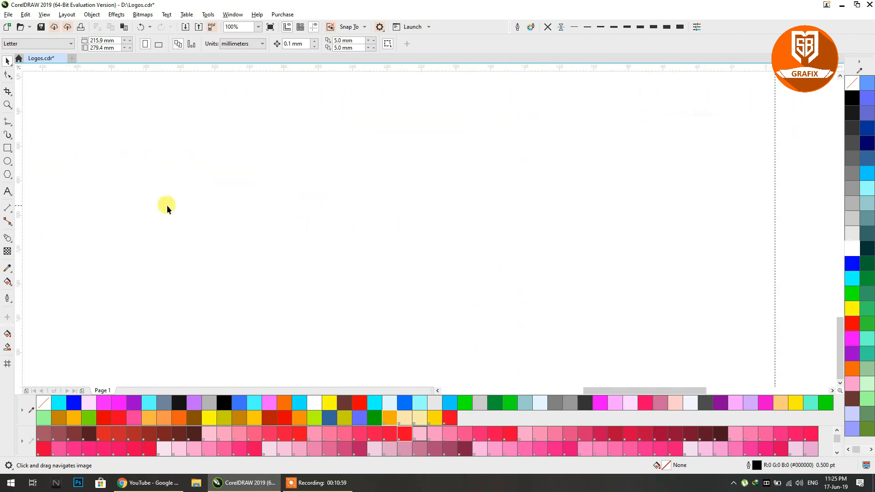
pyautogui.scroll(-4, 360, 209)
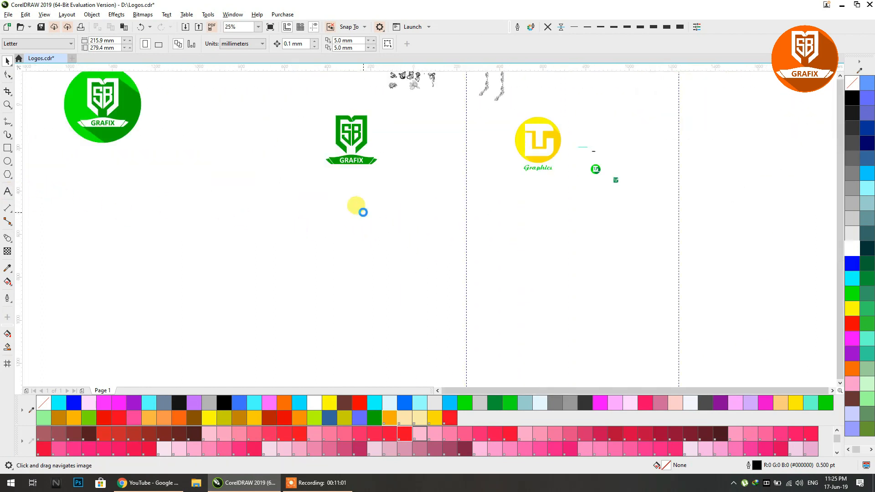
pyautogui.scroll(2, 365, 165)
pyautogui.moveTo(364, 162); pyautogui.dragTo(434, 216)
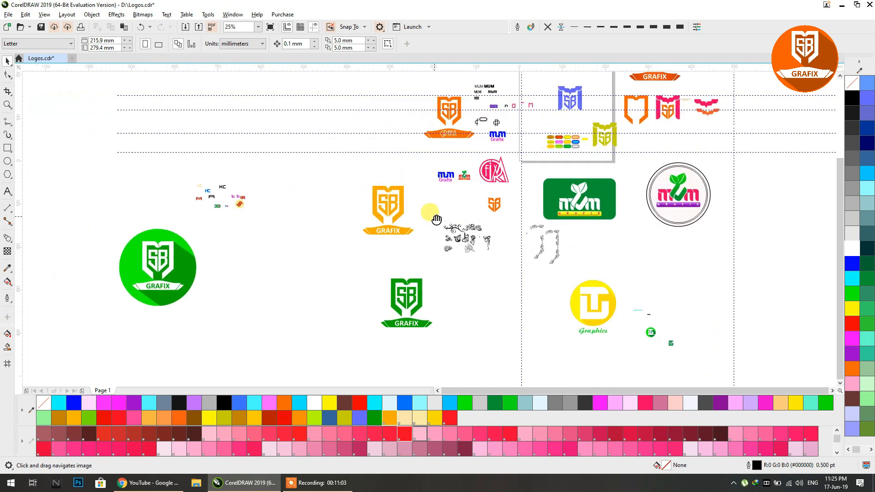
pyautogui.scroll(3, 258, 208)
pyautogui.moveTo(167, 177); pyautogui.dragTo(472, 237)
pyautogui.scroll(1, 448, 233)
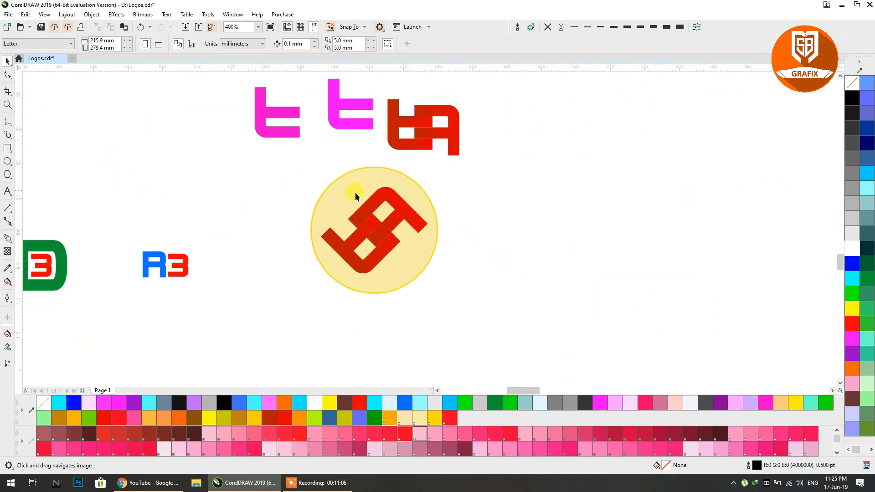
pyautogui.scroll(-1, 311, 211)
pyautogui.moveTo(357, 196); pyautogui.dragTo(558, 222)
pyautogui.moveTo(489, 200); pyautogui.dragTo(335, 173)
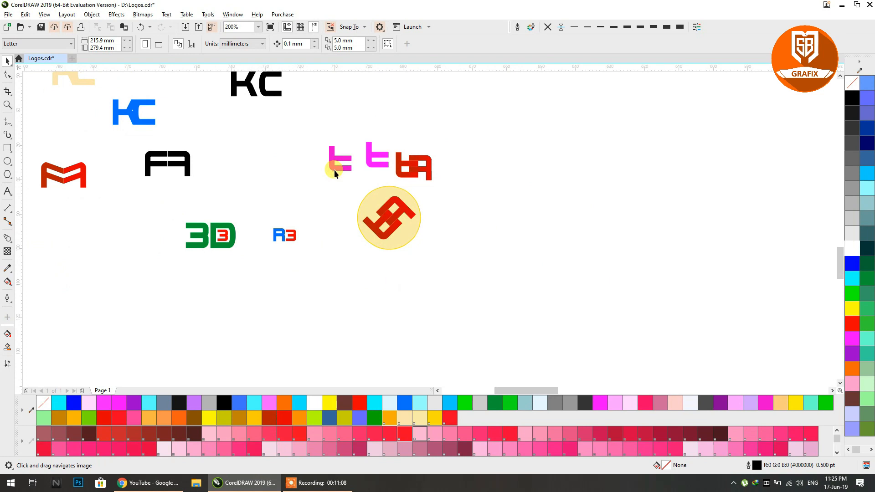
pyautogui.moveTo(399, 186); pyautogui.dragTo(301, 177)
pyautogui.scroll(-3, 278, 187)
pyautogui.moveTo(417, 221); pyautogui.dragTo(363, 201)
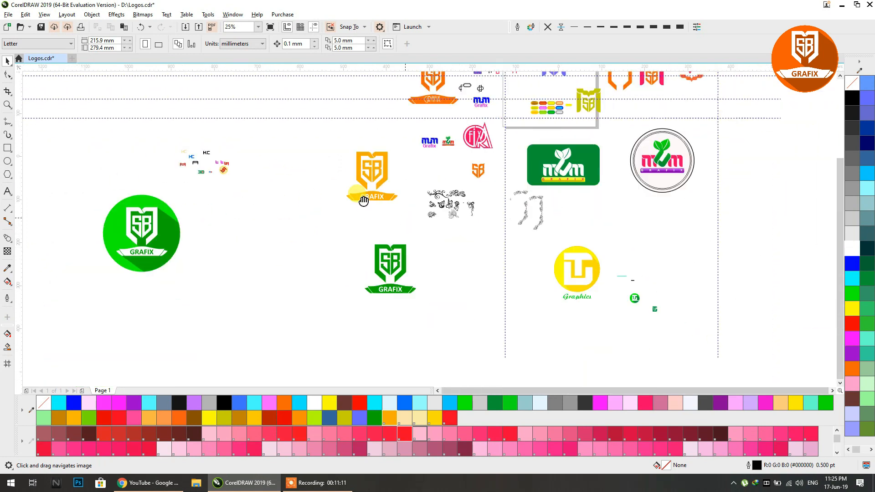
pyautogui.moveTo(472, 267); pyautogui.dragTo(391, 224)
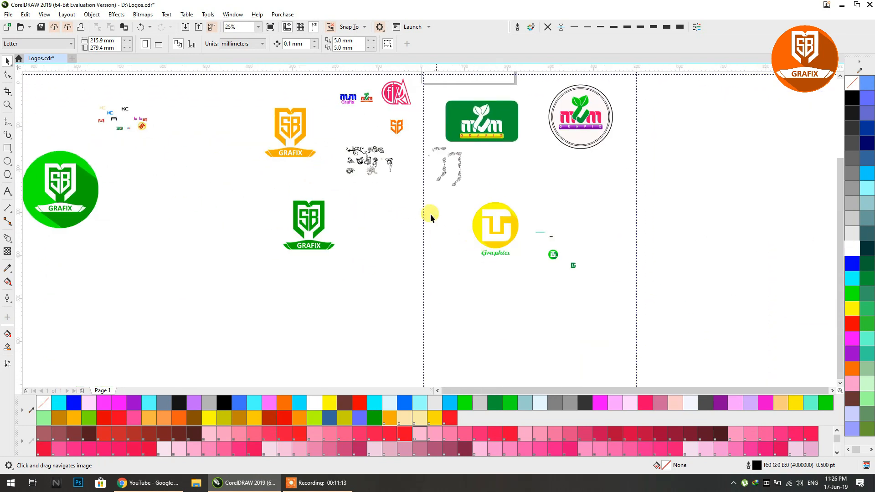
# - Duplicate the small red and green MUM GRAFIX logo and enlarge the copy to about 752 % beside the orange SB logo
pyautogui.scroll(4, 360, 105)
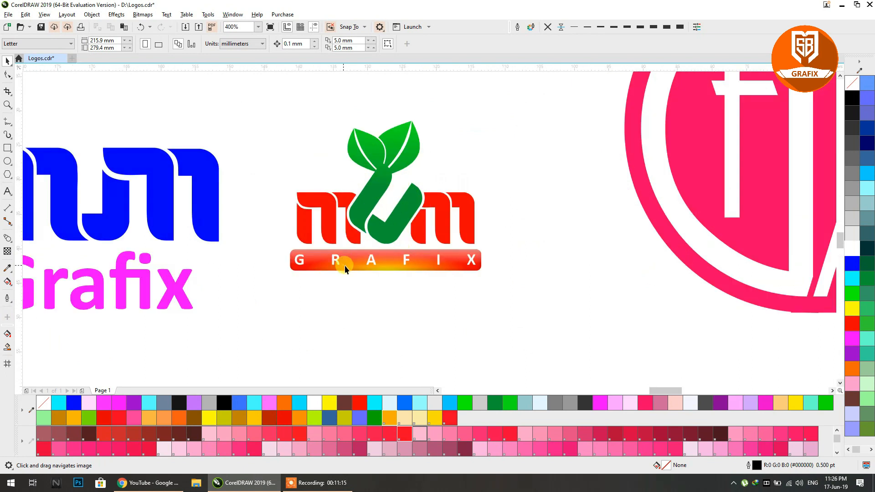
pyautogui.click(385, 196)
pyautogui.scroll(-2, 391, 186)
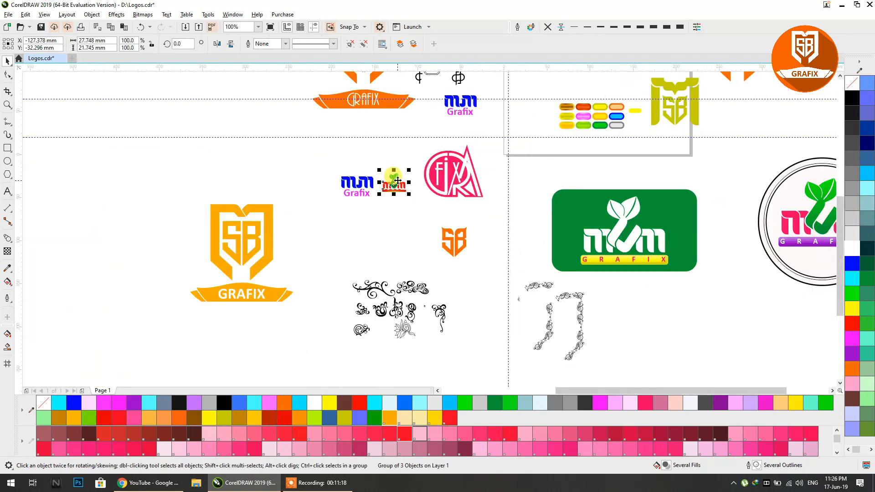
pyautogui.moveTo(398, 180); pyautogui.dragTo(482, 273)
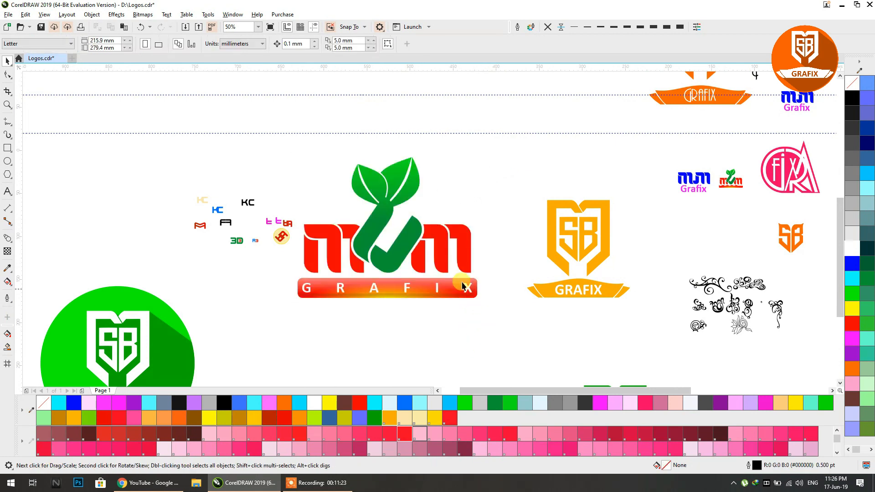
# - Move the enlarged MUM GRAFIX logo to an empty area below the green circular SB logo
pyautogui.scroll(-1, 451, 268)
pyautogui.scroll(-2, 438, 211)
pyautogui.moveTo(432, 218); pyautogui.dragTo(328, 275)
pyautogui.scroll(3, 330, 279)
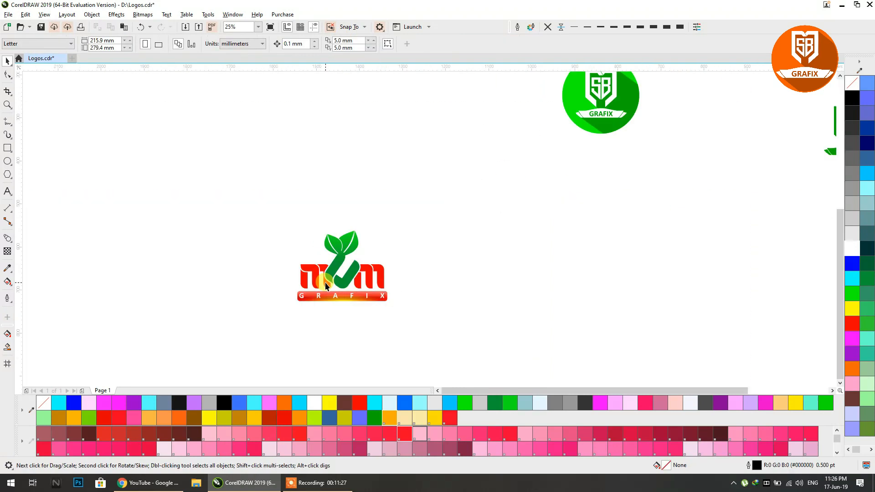
# - Ungroup the enlarged logo, move its white GRAFIX text below the red bar and colour the text yellow
pyautogui.keyDown('ctrl'); pyautogui.click(373, 193); pyautogui.keyUp('ctrl')
pyautogui.scroll(-1, 401, 188)
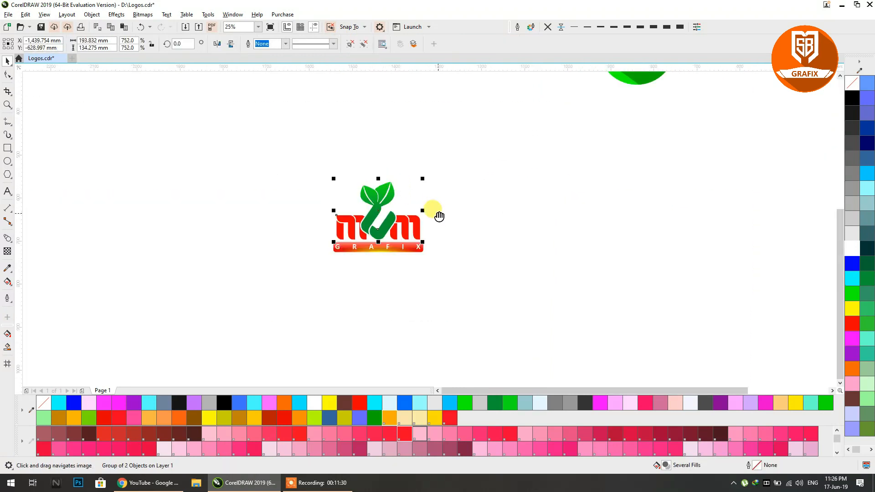
pyautogui.moveTo(439, 216); pyautogui.dragTo(269, 207)
pyautogui.click(309, 224)
pyautogui.moveTo(245, 241); pyautogui.dragTo(250, 283)
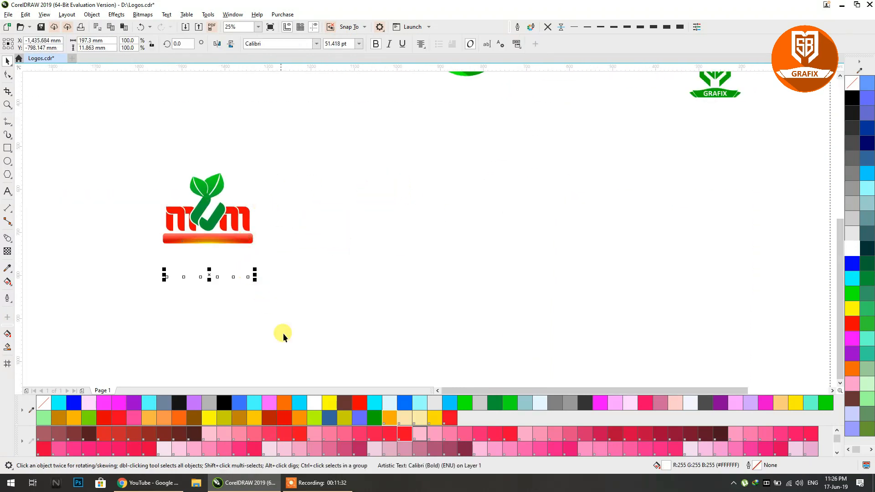
pyautogui.click(329, 403)
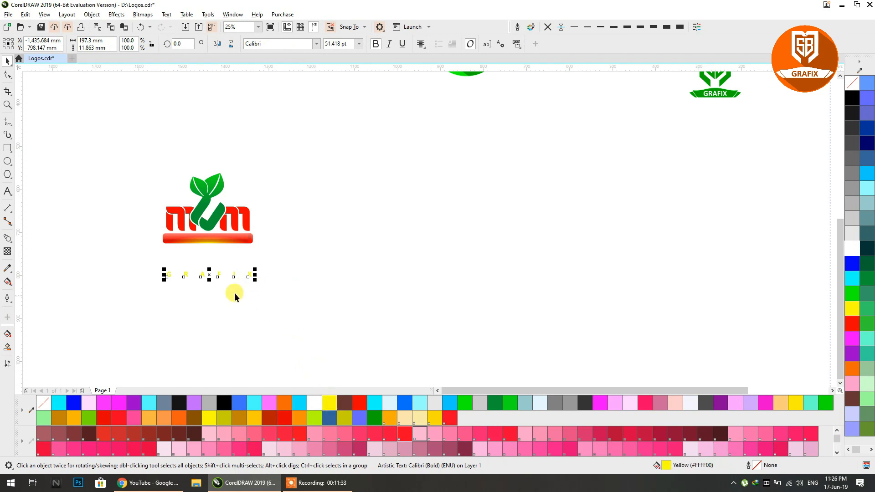
# - Tighten the letter spacing of the GRAFIX text and recolour it dark gold
pyautogui.click(7, 75)
pyautogui.moveTo(254, 281); pyautogui.dragTo(226, 290)
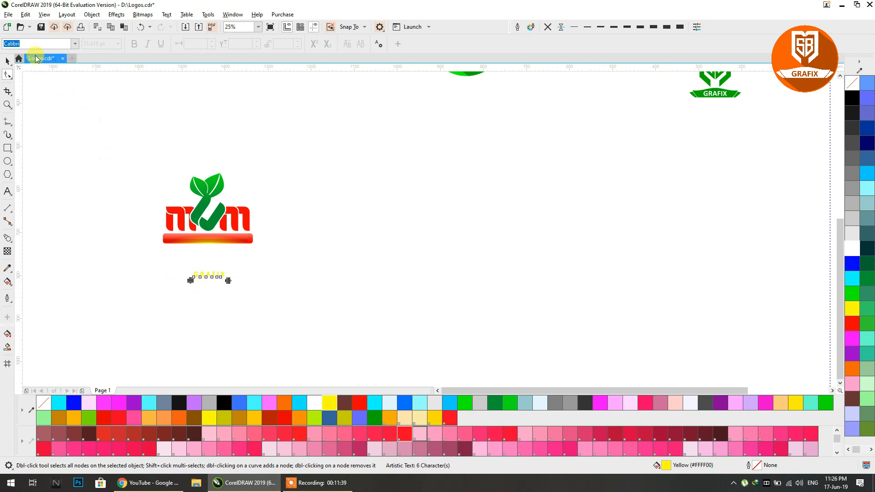
pyautogui.click(6, 60)
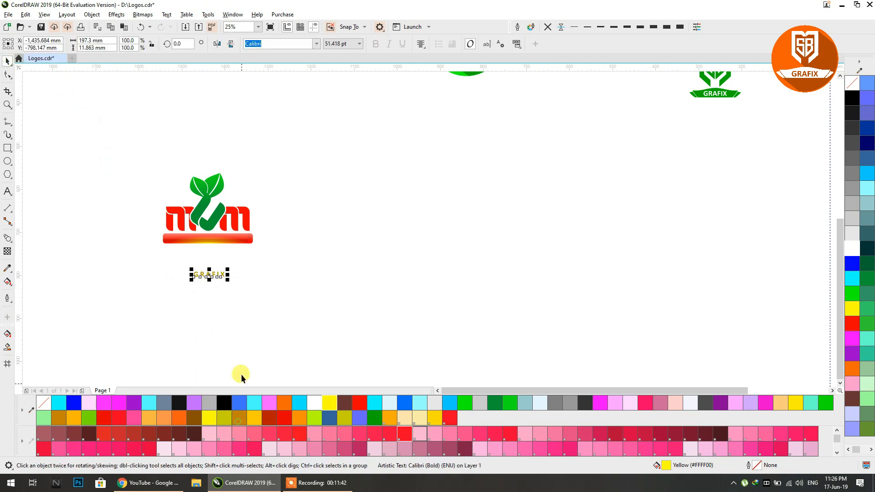
pyautogui.click(237, 332)
# - Add the artistic text "mum" in the empty space beside the MUM logo
pyautogui.moveTo(206, 217); pyautogui.dragTo(102, 213)
pyautogui.click(7, 191)
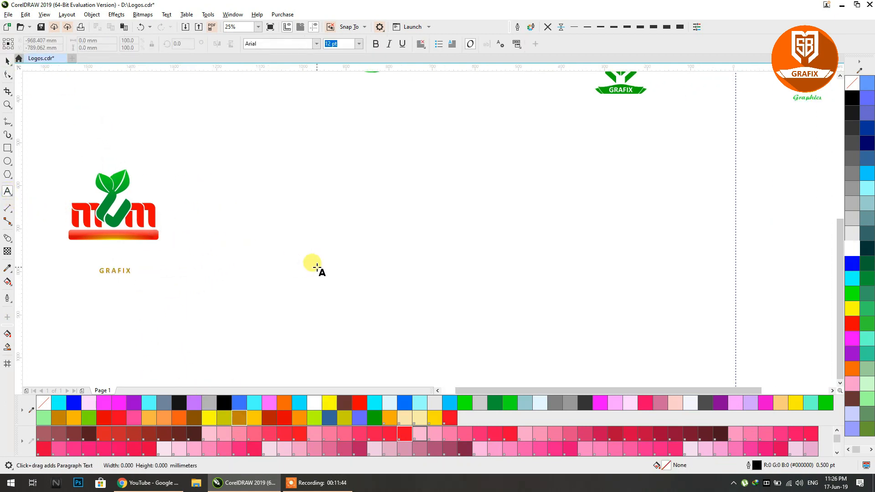
pyautogui.click(314, 264)
pyautogui.write('mum')
pyautogui.click(8, 61)
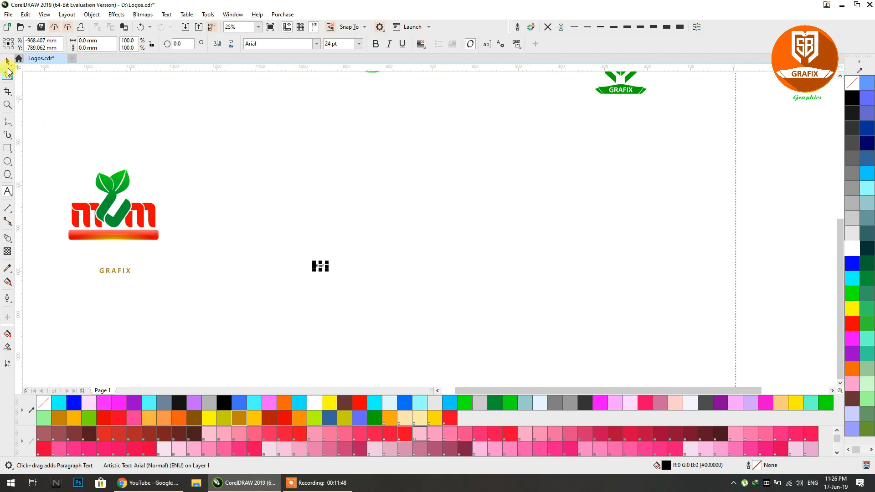
# - Copy the font name Mayor from the existing black MUM text sample near the blue MUM Grafix logo
pyautogui.click(316, 44)
pyautogui.click(296, 81)
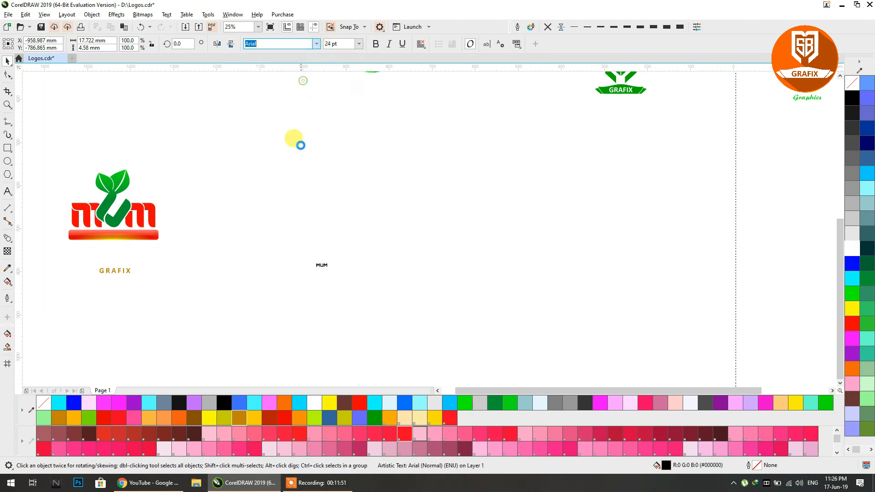
pyautogui.click(150, 210)
pyautogui.scroll(-2, 252, 219)
pyautogui.scroll(4, 373, 153)
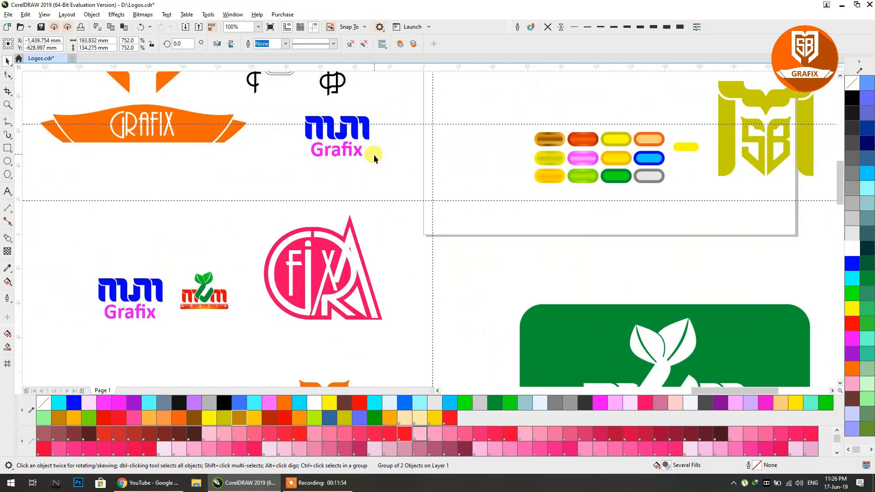
pyautogui.scroll(3, 374, 155)
pyautogui.click(322, 154)
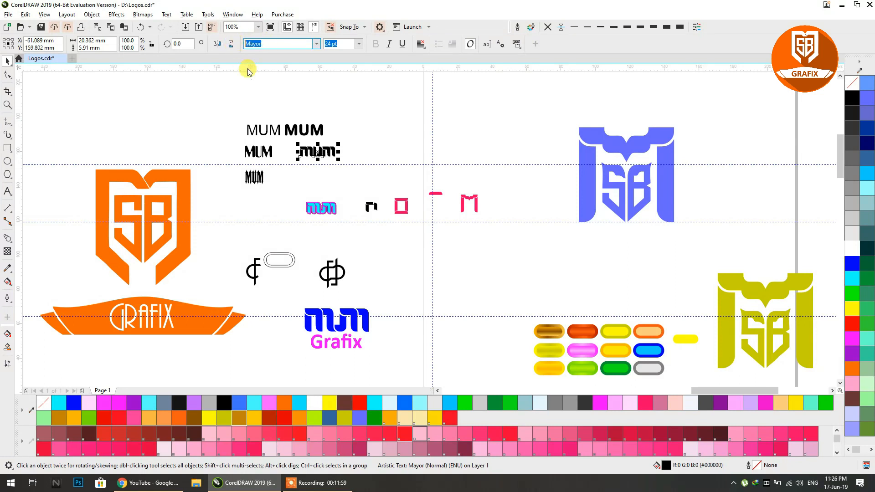
pyautogui.hotkey('ctrl', 'c')
# - Set the new MUM text in the Mayor font and enlarge it to about 267 mm wide
pyautogui.scroll(-4, 291, 193)
pyautogui.scroll(3, 253, 307)
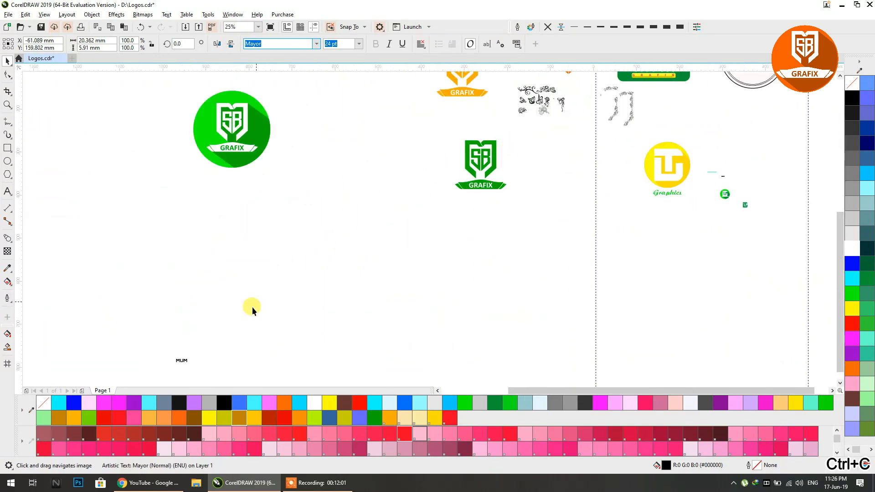
pyautogui.scroll(3, 252, 307)
pyautogui.click(275, 234)
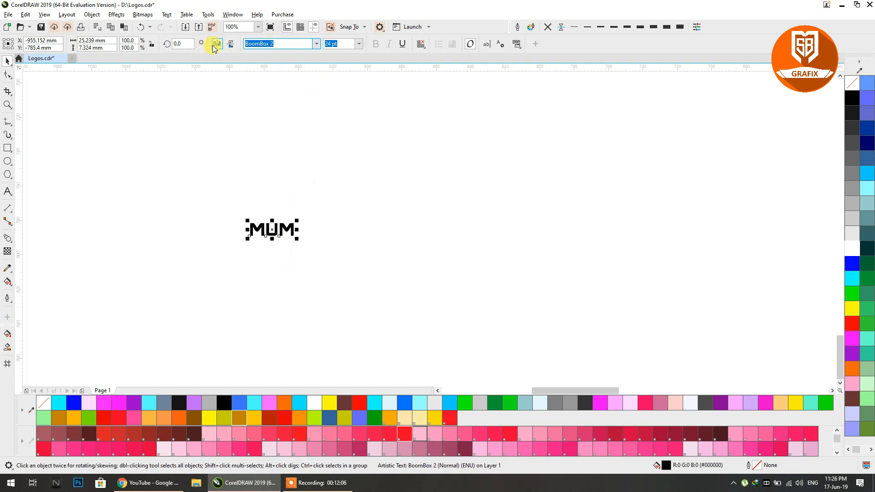
pyautogui.hotkey('ctrl', 'v')
pyautogui.press('Return')
pyautogui.moveTo(290, 221); pyautogui.dragTo(428, 126)
pyautogui.scroll(-3, 427, 128)
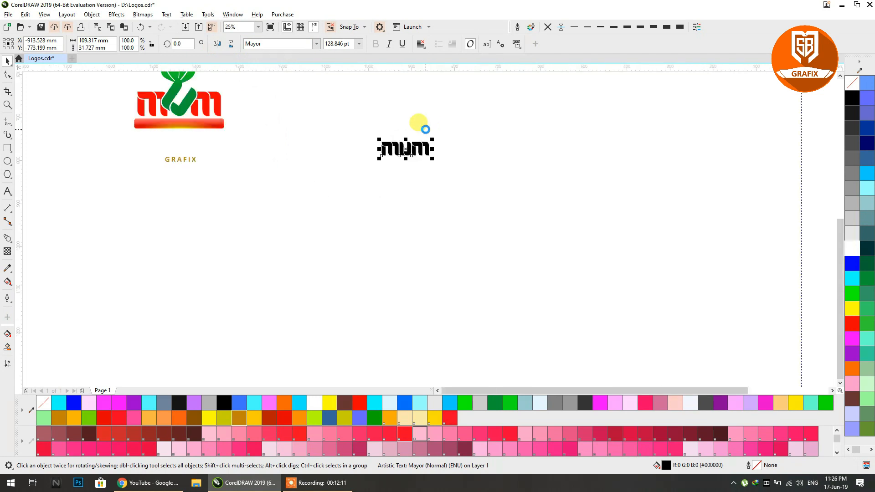
pyautogui.moveTo(390, 206); pyautogui.dragTo(422, 246)
# - Break the MUM text apart into single letters and rotate the middle U to about 321 degrees
pyautogui.hotkey('ctrl', 'k')
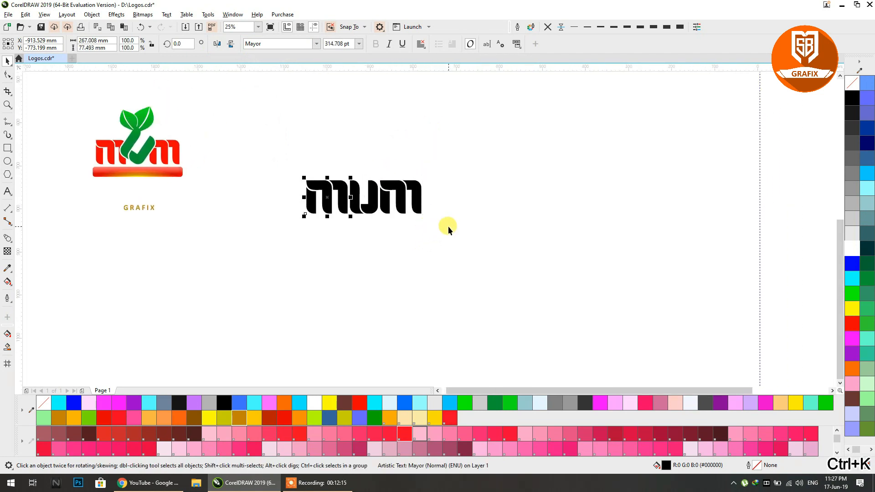
pyautogui.click(374, 209)
pyautogui.click(375, 208)
pyautogui.moveTo(382, 178); pyautogui.dragTo(404, 153)
pyautogui.hotkey('ctrl', 'z')
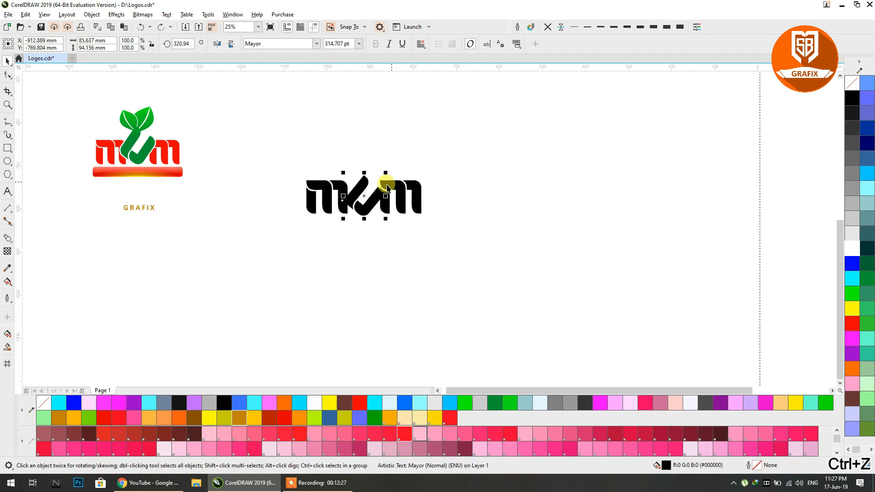
# - Enlarge the rotated U to about 103 mm wide, centred between the two Ms, and colour it pink
pyautogui.scroll(1, 384, 182)
pyautogui.moveTo(315, 157); pyautogui.dragTo(307, 139)
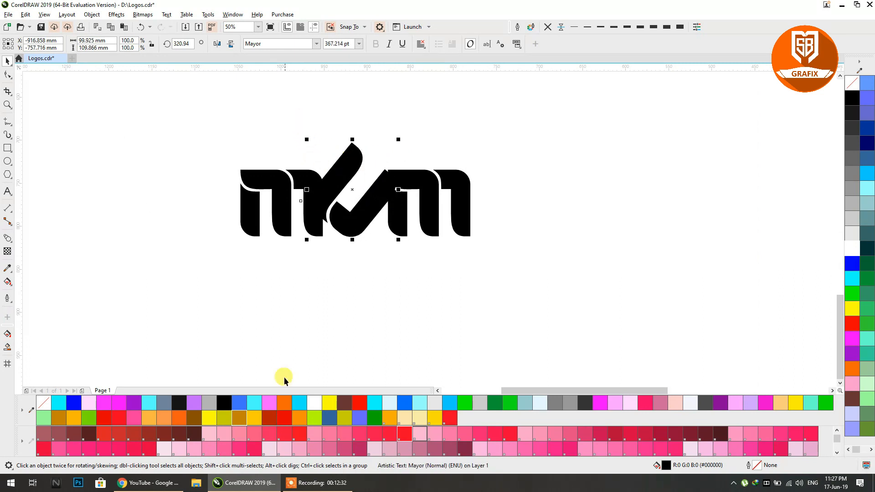
pyautogui.click(269, 403)
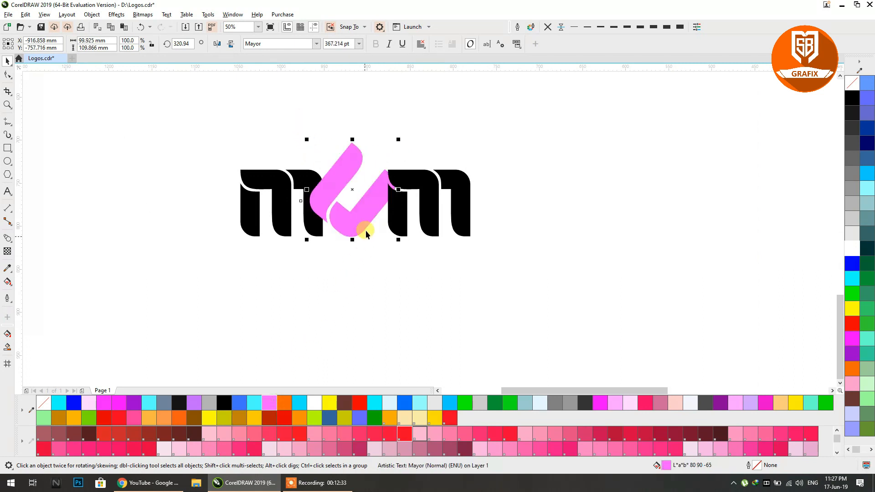
pyautogui.moveTo(398, 139); pyautogui.dragTo(403, 137)
pyautogui.moveTo(380, 193); pyautogui.dragTo(382, 195)
# - Group the two black Ms and align their bottom edge with the bottom of the pink U
pyautogui.click(399, 218)
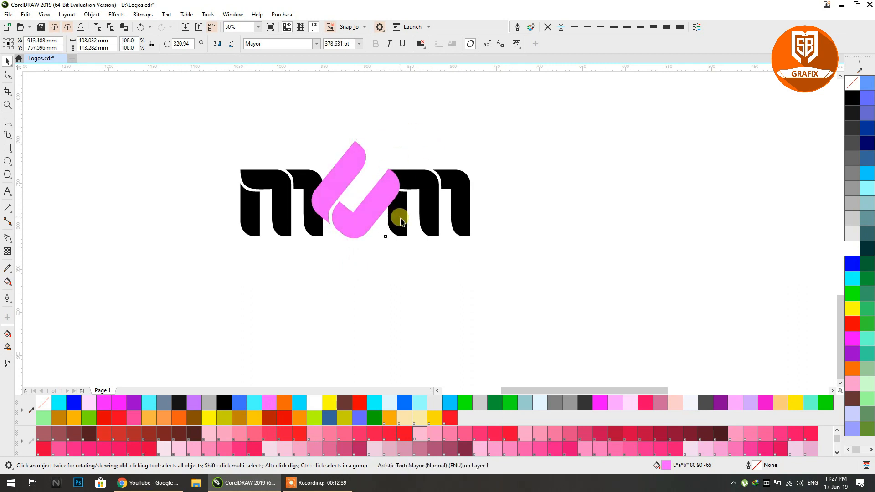
pyautogui.keyDown('shift'); pyautogui.click(286, 223); pyautogui.keyUp('shift')
pyautogui.hotkey('ctrl', 'g')
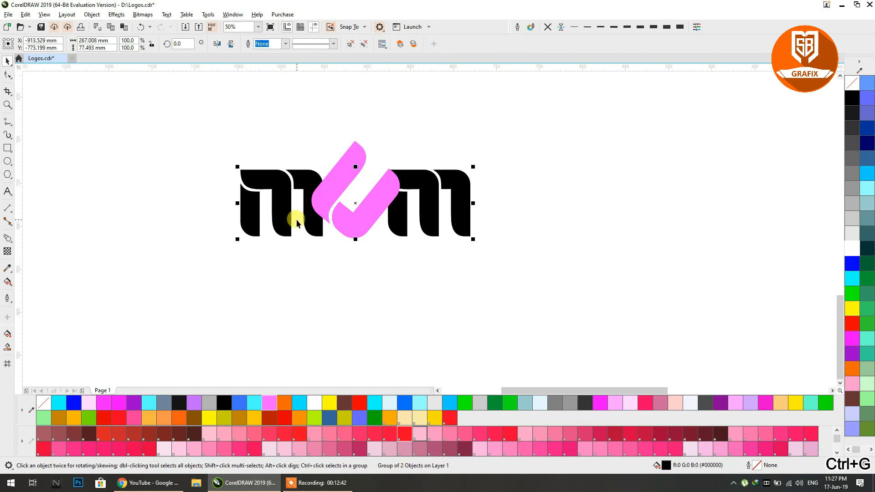
pyautogui.keyDown('shift'); pyautogui.click(342, 222); pyautogui.keyUp('shift')
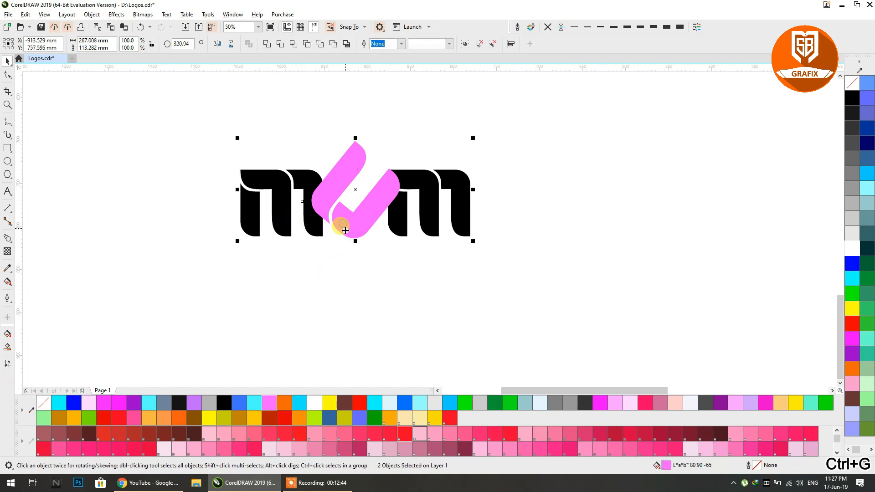
pyautogui.press('b')
pyautogui.click(358, 295)
pyautogui.click(373, 211)
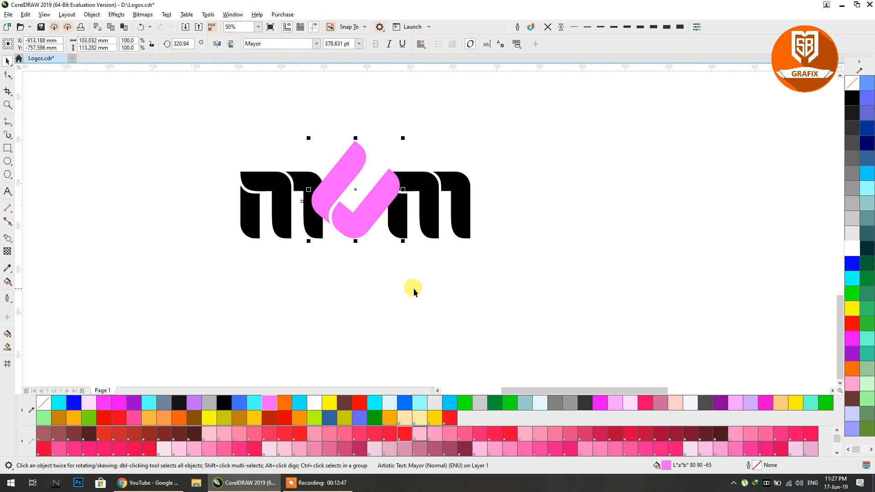
# - Draw a closed seven-node leaf outline of straight segments, about 105 by 135 mm, beside the MUM lettering with the Pen tool
pyautogui.click(7, 122)
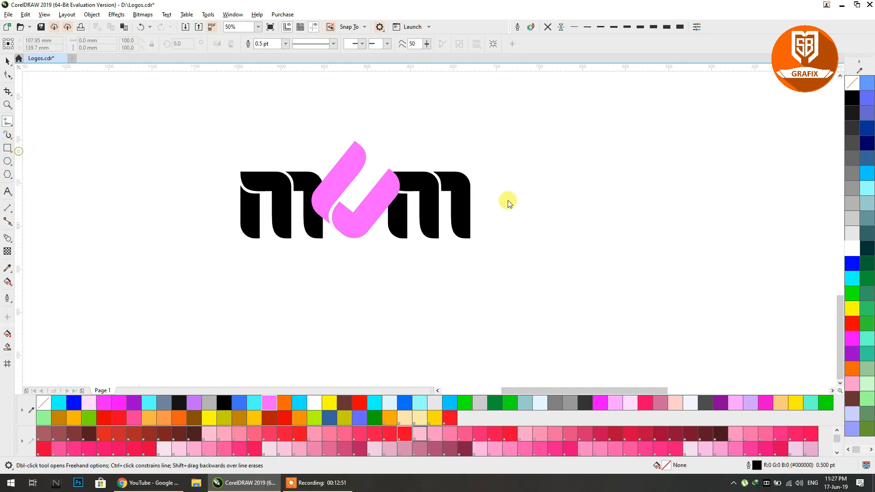
pyautogui.click(590, 139)
pyautogui.click(584, 197)
pyautogui.click(555, 245)
pyautogui.click(597, 215)
pyautogui.click(593, 247)
pyautogui.click(645, 181)
pyautogui.click(624, 131)
pyautogui.click(590, 139)
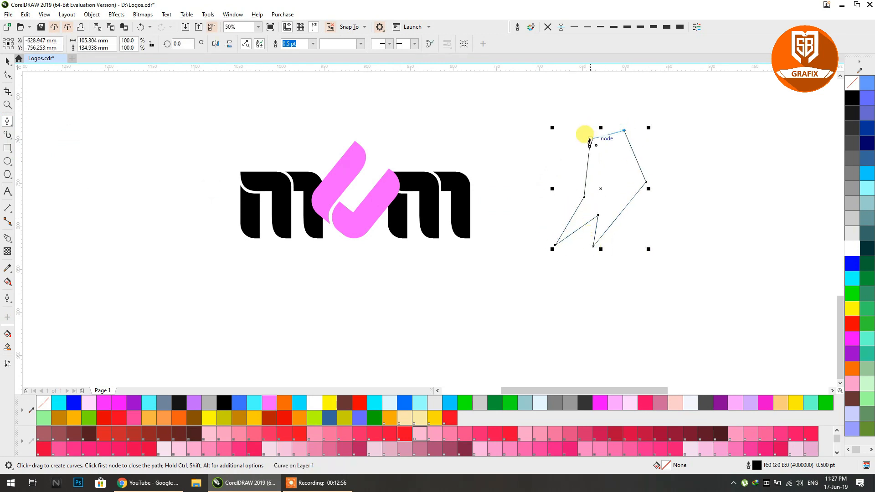
# - Convert the leaf outline's straight segments to curves and remove its right-hand corner node
pyautogui.click(7, 76)
pyautogui.moveTo(679, 118); pyautogui.dragTo(524, 283)
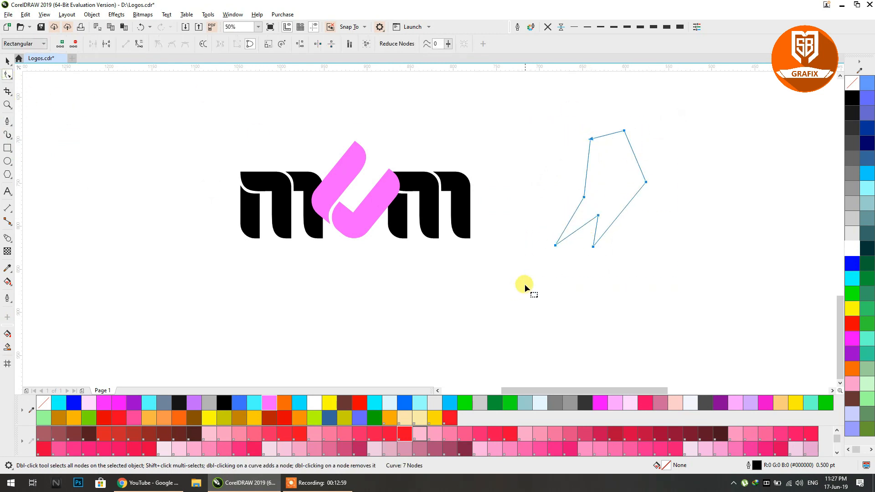
pyautogui.moveTo(502, 223); pyautogui.dragTo(336, 252)
pyautogui.click(140, 42)
pyautogui.press('Delete')
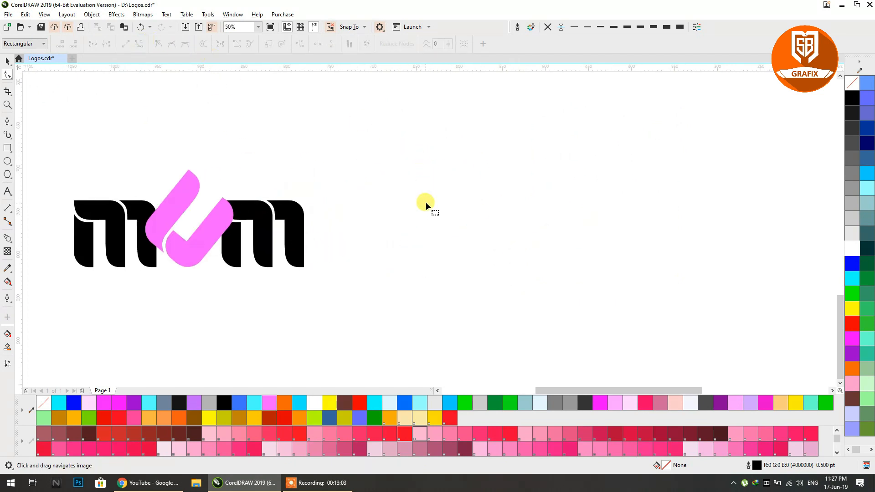
pyautogui.hotkey('ctrl', 'z')
pyautogui.doubleClick(479, 211)
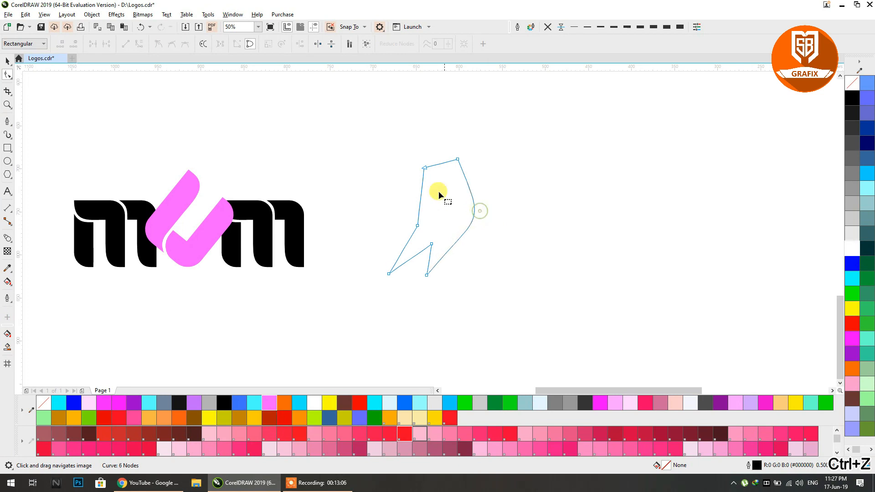
# - Remove the two nodes on the leaf's left side and reshape the curve running from its tip
pyautogui.doubleClick(418, 226)
pyautogui.doubleClick(424, 167)
pyautogui.click(457, 160)
pyautogui.moveTo(486, 226); pyautogui.dragTo(488, 199)
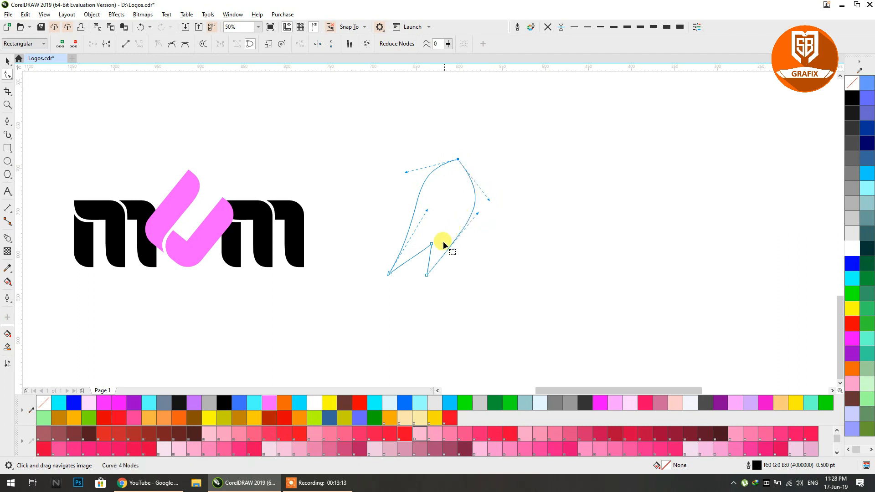
# - Delete the notch nodes at the leaf's base, leaving a two-node outline with only a tip and a base
pyautogui.scroll(-1, 434, 249)
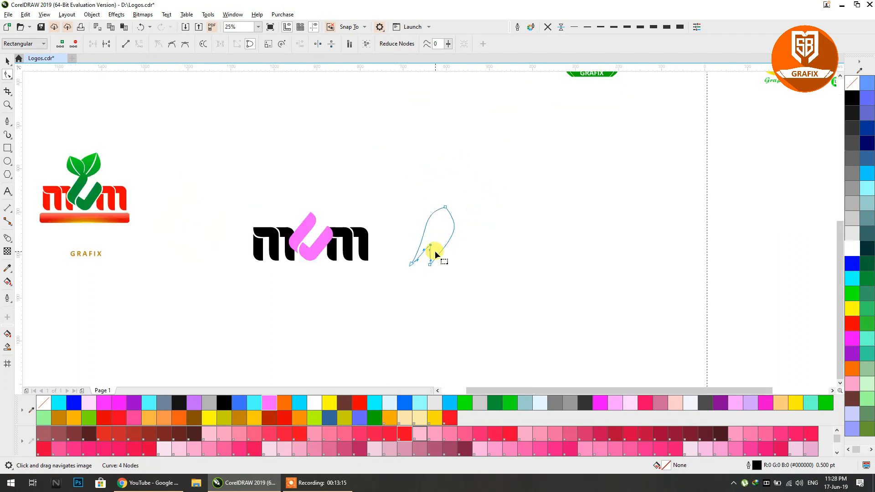
pyautogui.scroll(1, 395, 238)
pyautogui.press('Delete')
pyautogui.moveTo(389, 250); pyautogui.dragTo(351, 285)
pyautogui.press('Delete')
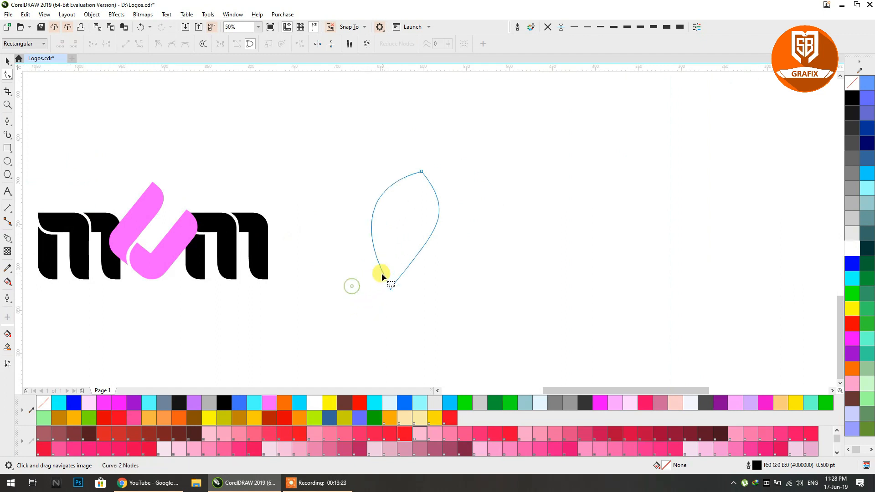
pyautogui.click(8, 60)
pyautogui.click(466, 175)
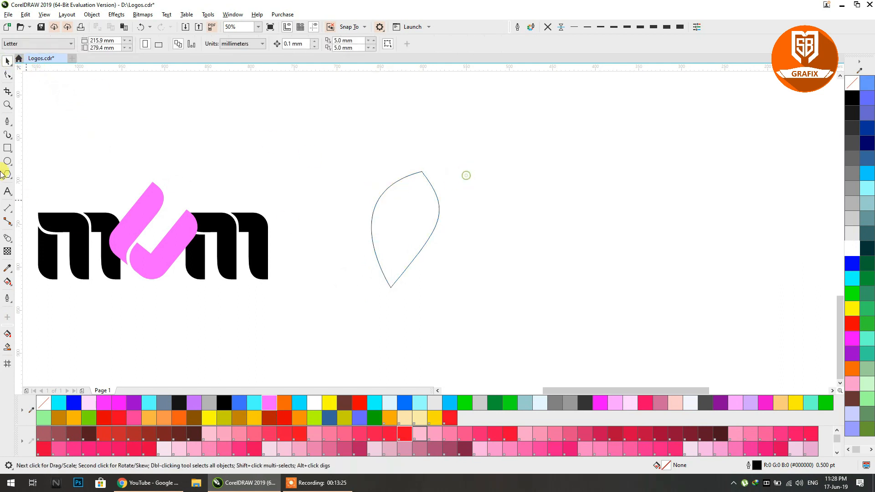
# - Draw a narrow triangular vein shape, about 38 by 142 mm, from below the leaf's base up to its tip
pyautogui.click(7, 122)
pyautogui.click(385, 290)
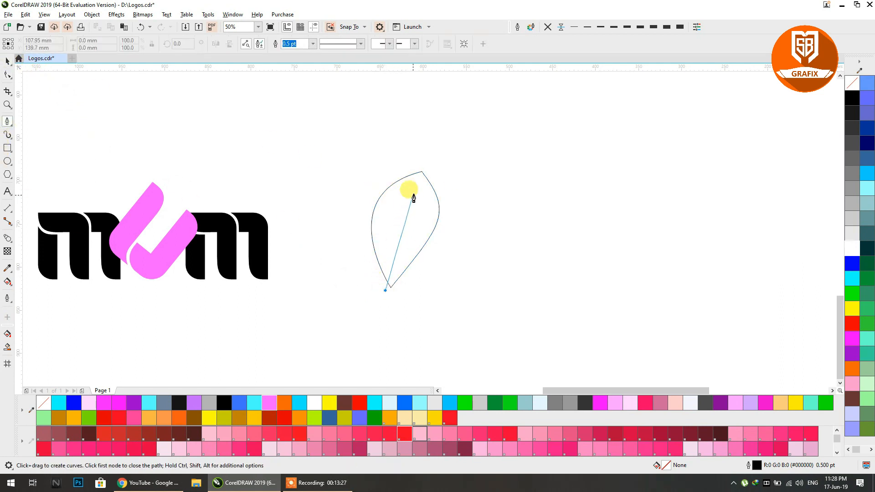
pyautogui.click(418, 178)
pyautogui.click(393, 303)
pyautogui.click(384, 290)
pyautogui.click(7, 60)
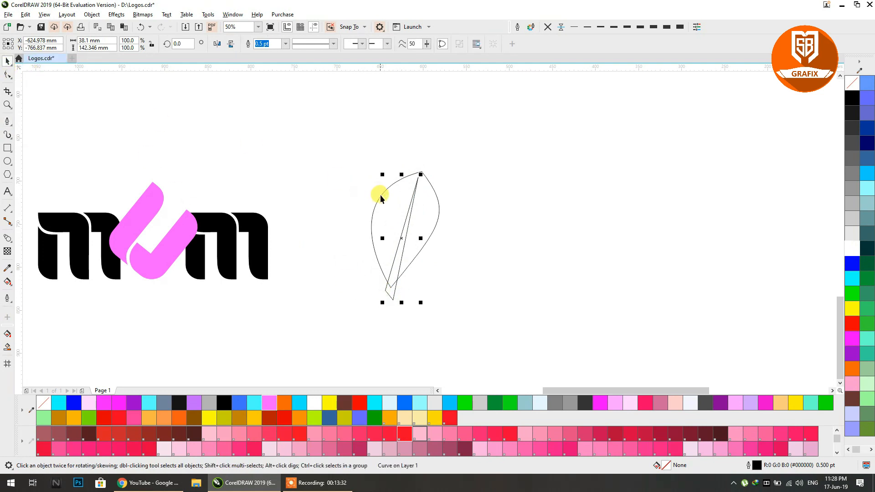
# - Trim the leaf outline with the triangular vein shape and move the vein shape aside
pyautogui.keyDown('shift'); pyautogui.click(379, 196); pyautogui.keyUp('shift')
pyautogui.click(282, 45)
pyautogui.moveTo(390, 295); pyautogui.dragTo(584, 304)
# - Fill the leaf green without an outline, scale it to about 29 mm wide and place it atop the U
pyautogui.click(414, 240)
pyautogui.moveTo(441, 283); pyautogui.dragTo(425, 256)
pyautogui.click(464, 401)
pyautogui.click(546, 29)
pyautogui.moveTo(425, 258); pyautogui.dragTo(384, 242)
pyautogui.moveTo(383, 204); pyautogui.dragTo(163, 175)
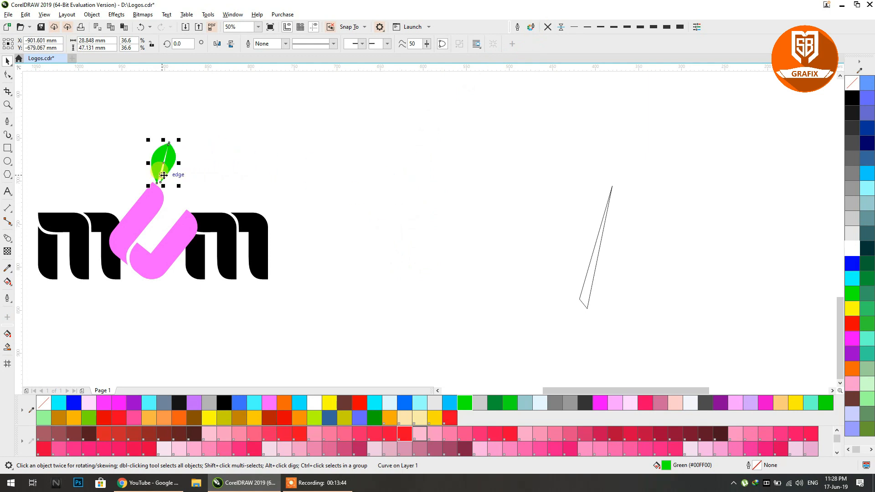
# - Rotate the green leaf slightly clockwise and place a mirrored copy of it on its left side
pyautogui.scroll(2, 164, 175)
pyautogui.click(280, 141)
pyautogui.moveTo(336, 103); pyautogui.dragTo(353, 113)
pyautogui.click(326, 199)
pyautogui.moveTo(353, 193); pyautogui.dragTo(216, 187)
pyautogui.rightClick(216, 186)
pyautogui.click(134, 114)
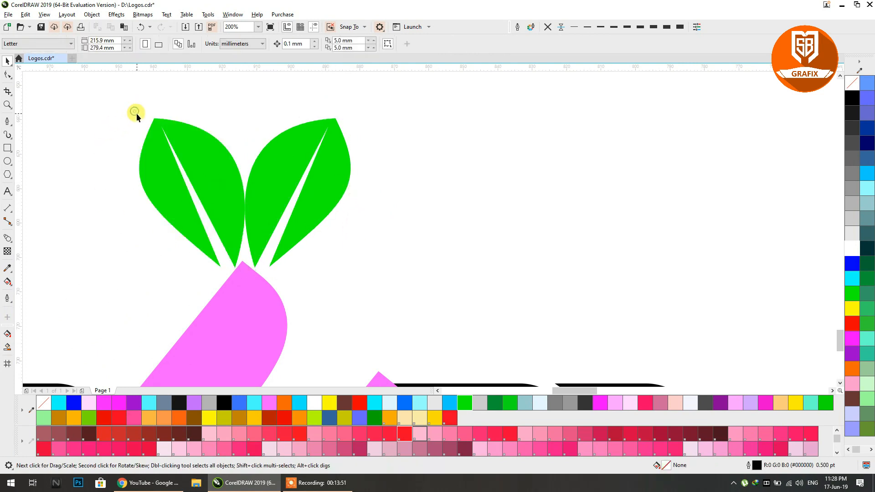
# - Shrink the left leaf and tilt it outward, keeping its base at the top of the U
pyautogui.moveTo(135, 117); pyautogui.dragTo(144, 165)
pyautogui.click(232, 177)
pyautogui.moveTo(248, 164); pyautogui.dragTo(232, 136)
pyautogui.click(209, 201)
pyautogui.click(249, 158)
pyautogui.click(262, 171)
pyautogui.click(383, 223)
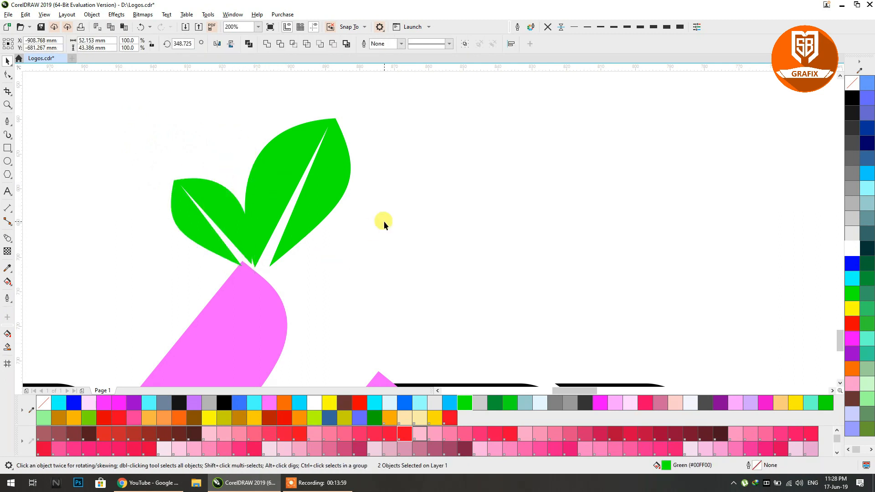
# - Colour the small left leaf dark green and shift the large leaf left so the two leaves overlap
pyautogui.click(215, 197)
pyautogui.click(492, 405)
pyautogui.click(253, 228)
pyautogui.moveTo(252, 237); pyautogui.dragTo(241, 241)
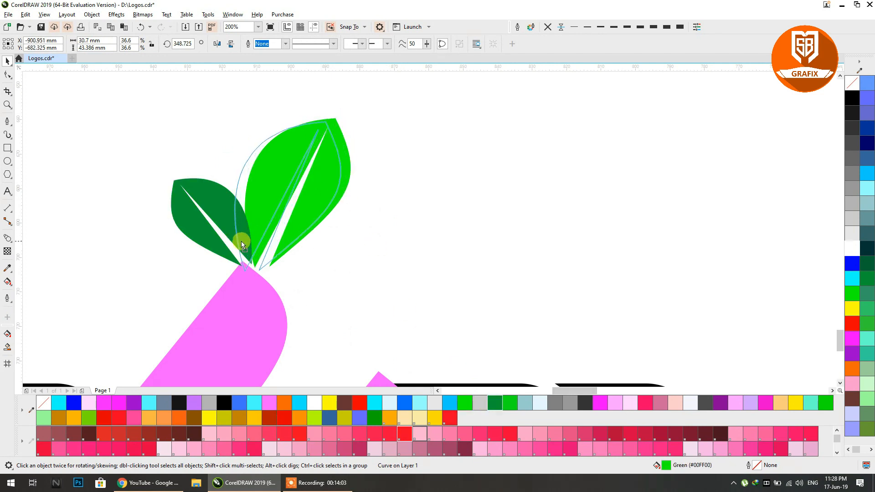
pyautogui.click(368, 229)
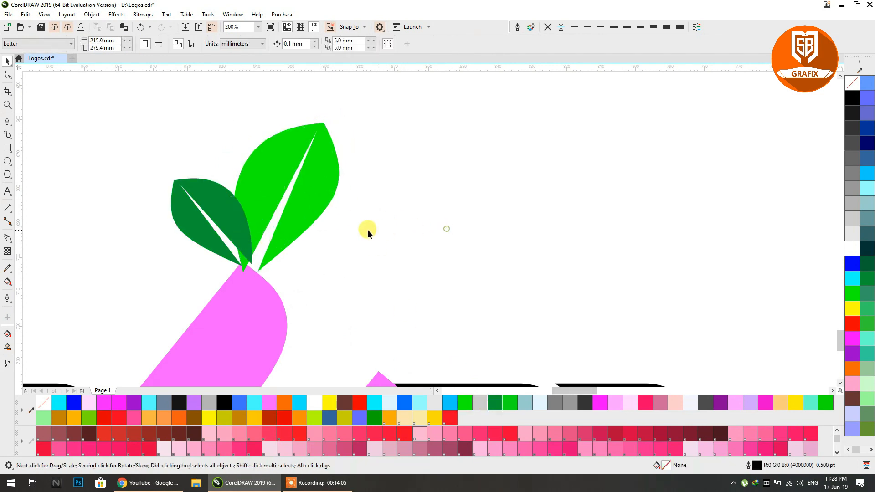
# - Fill the pink U with solid green
pyautogui.click(220, 224)
pyautogui.scroll(-3, 319, 236)
pyautogui.click(338, 250)
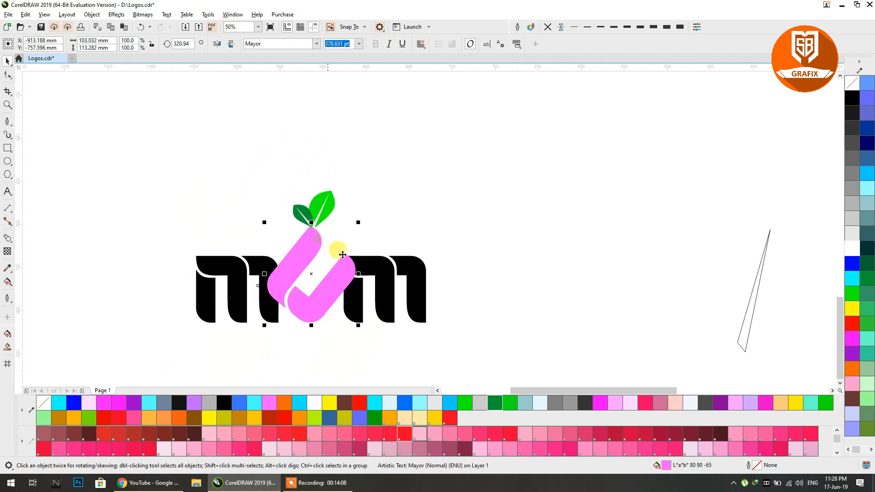
pyautogui.click(516, 403)
# - Apply a vertical fountain fill across both leaves and the U, from dark green at the bottom to green at the top
pyautogui.scroll(-3, 291, 299)
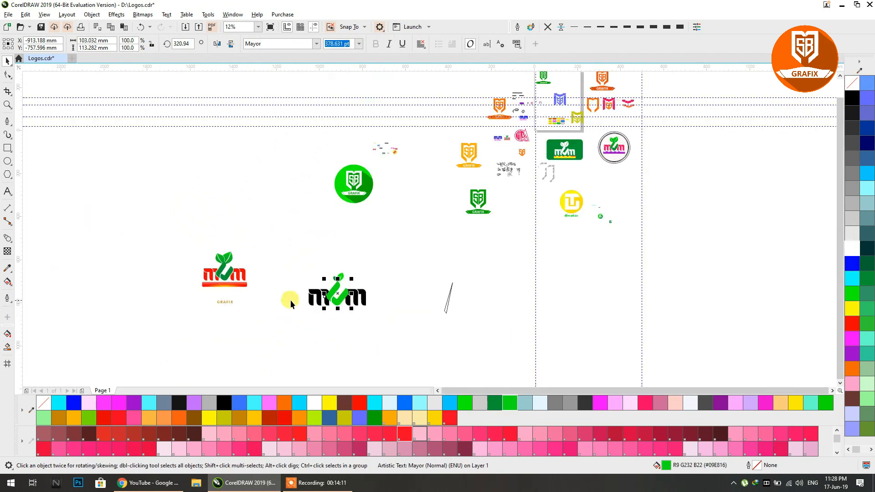
pyautogui.scroll(3, 290, 300)
pyautogui.scroll(-2, 269, 136)
pyautogui.scroll(3, 336, 203)
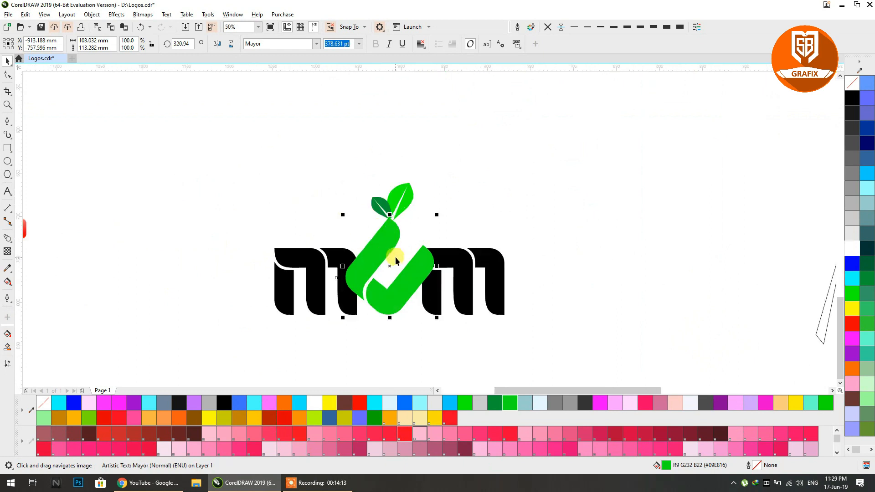
pyautogui.moveTo(395, 256); pyautogui.dragTo(302, 221)
pyautogui.moveTo(351, 281); pyautogui.dragTo(326, 135)
pyautogui.click(8, 282)
pyautogui.click(497, 403)
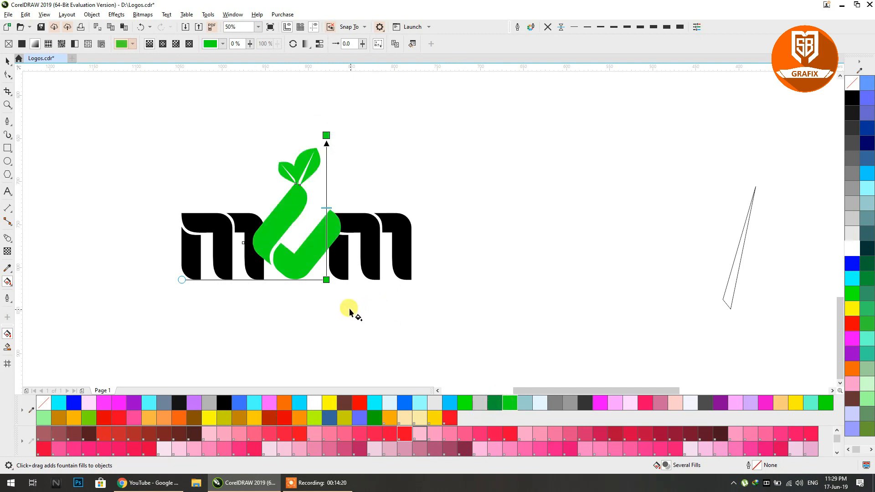
pyautogui.click(325, 279)
pyautogui.click(489, 402)
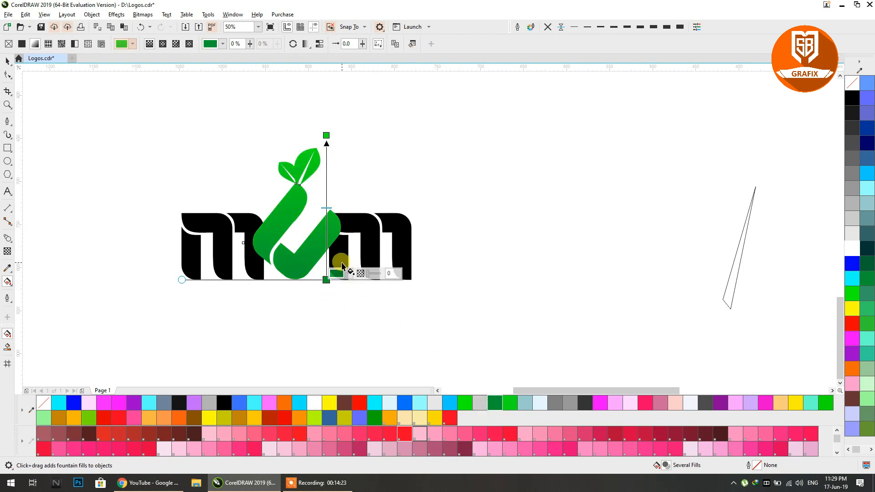
# - Draw a rectangle about 274 by 36 mm just below the black and green MUM lettering
pyautogui.click(7, 61)
pyautogui.click(420, 135)
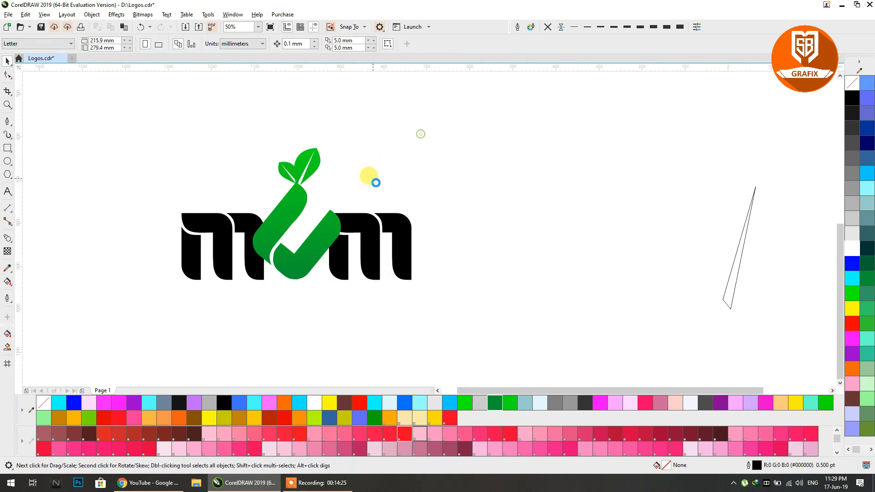
pyautogui.scroll(-2, 377, 184)
pyautogui.scroll(2, 465, 223)
pyautogui.moveTo(232, 184); pyautogui.dragTo(570, 219)
pyautogui.scroll(-2, 536, 215)
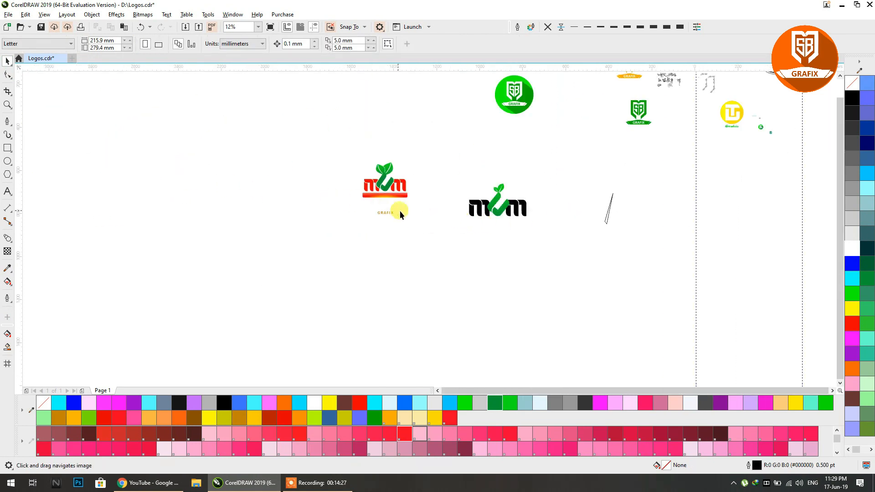
pyautogui.scroll(1, 426, 214)
pyautogui.moveTo(447, 235); pyautogui.dragTo(285, 232)
pyautogui.scroll(1, 285, 233)
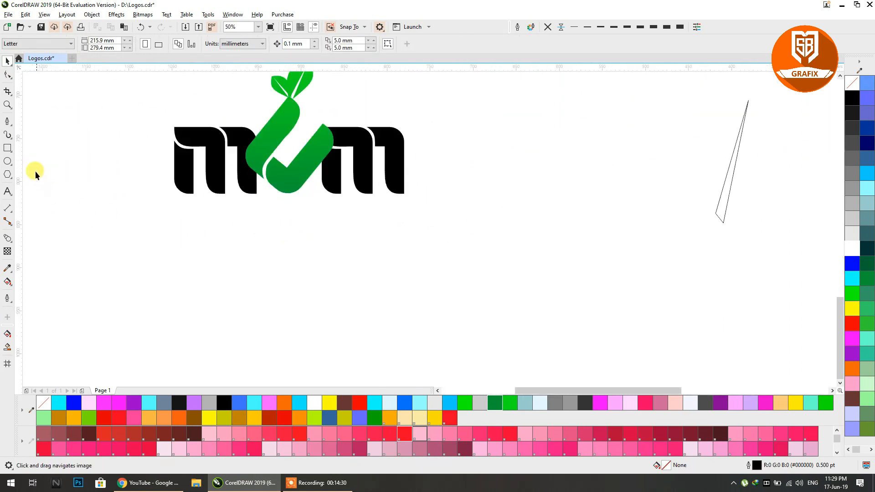
pyautogui.click(7, 148)
pyautogui.moveTo(168, 207); pyautogui.dragTo(405, 238)
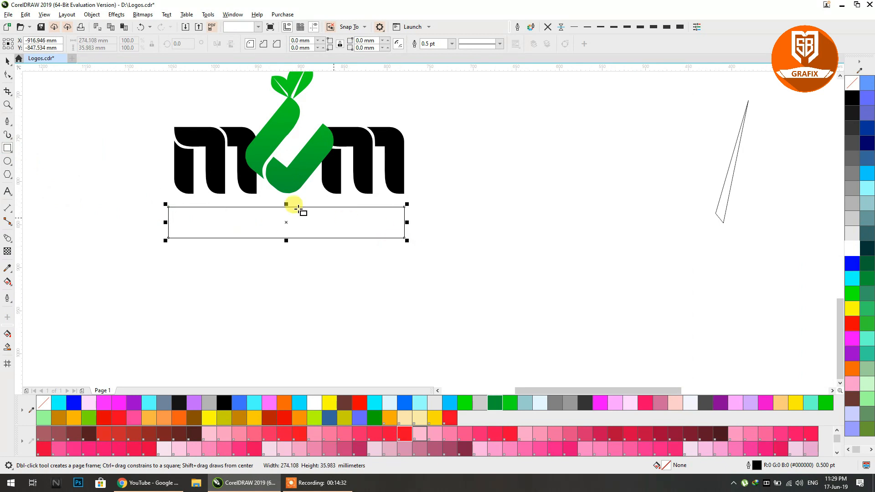
pyautogui.click(8, 62)
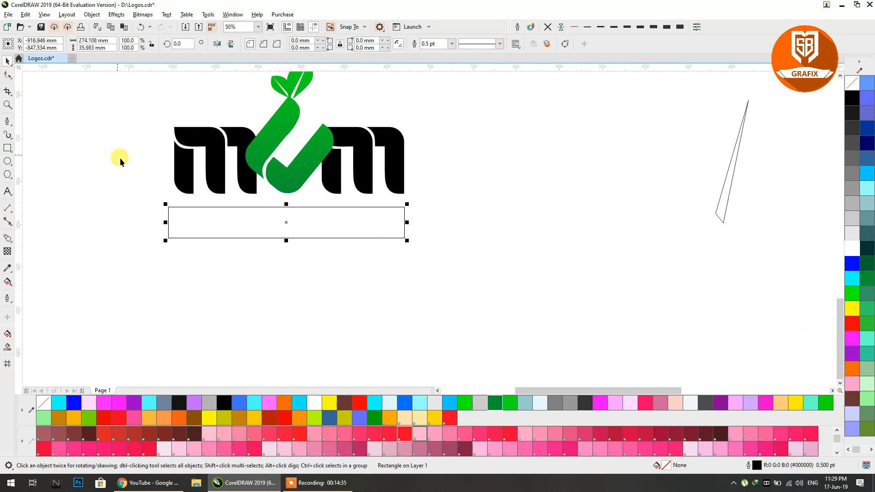
# - Round all four corners of the rectangle to a radius of about 18 mm, giving it semicircular ends
pyautogui.click(6, 74)
pyautogui.moveTo(168, 207); pyautogui.dragTo(35, 67)
pyautogui.click(8, 61)
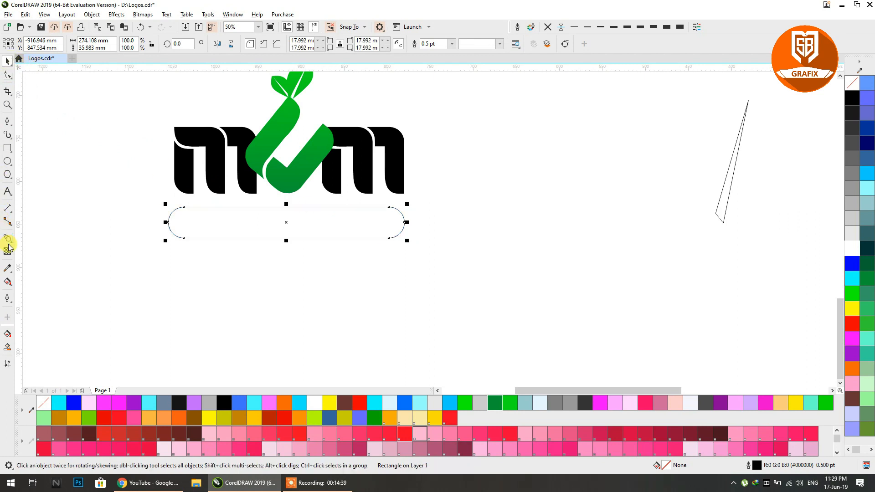
# - Fill the rounded bar with an elliptical fountain fill, golden yellow at the bottom centre fading to red outward
pyautogui.click(8, 282)
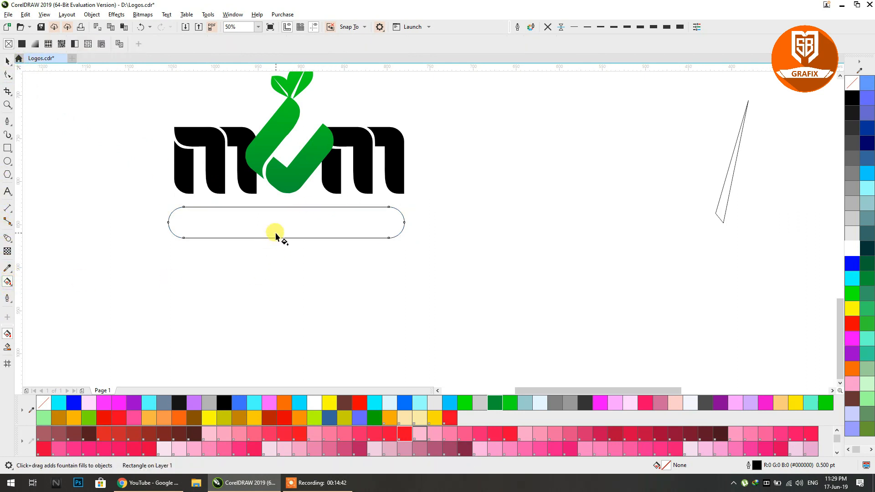
pyautogui.click(852, 325)
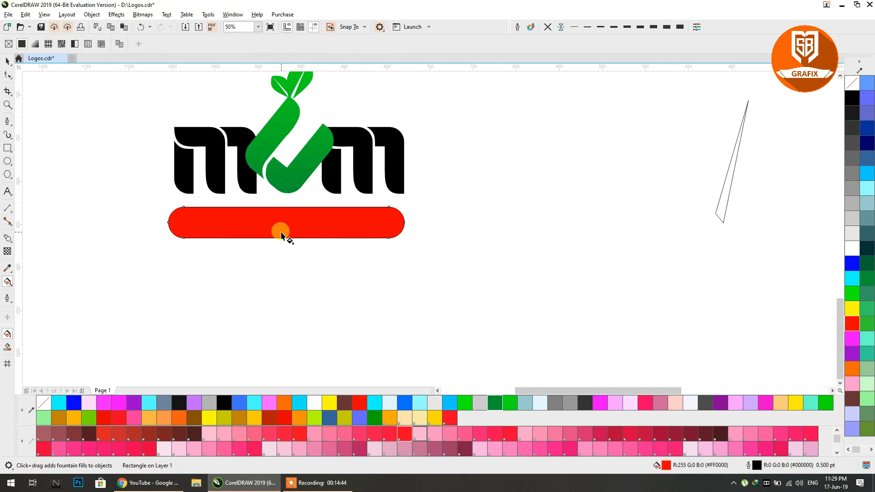
pyautogui.moveTo(329, 248); pyautogui.dragTo(413, 232)
pyautogui.click(163, 44)
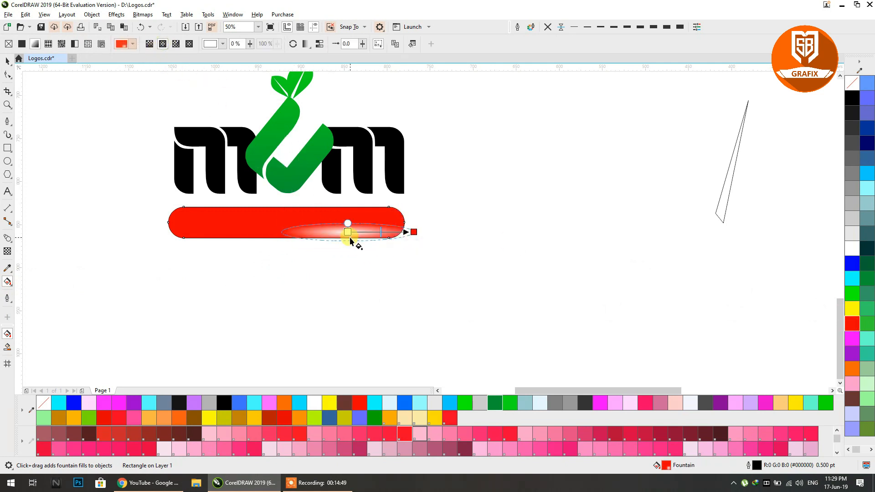
pyautogui.moveTo(291, 232); pyautogui.dragTo(286, 237)
pyautogui.moveTo(410, 233); pyautogui.dragTo(408, 238)
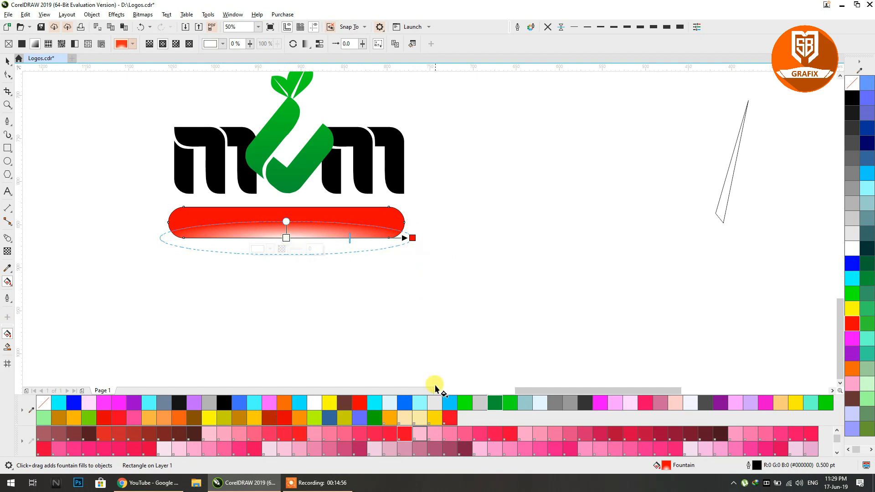
pyautogui.click(431, 419)
pyautogui.moveTo(286, 221); pyautogui.dragTo(290, 213)
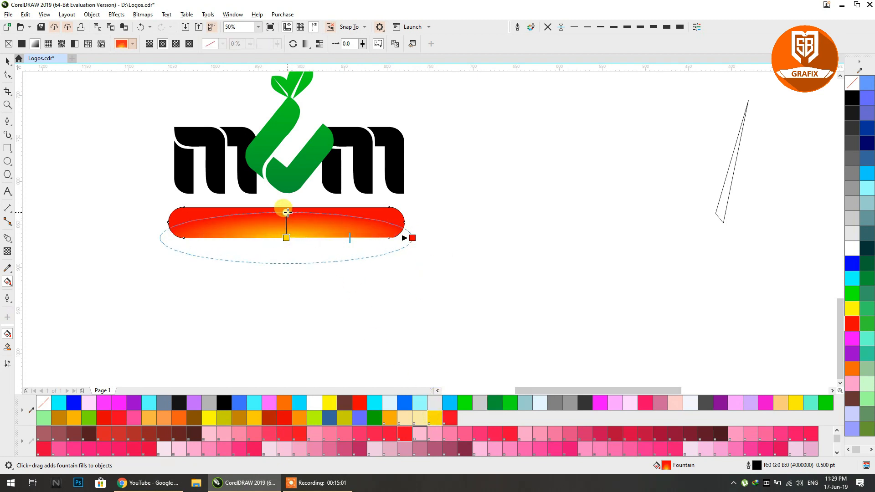
# - Remove the bar's outline and reduce its height to 25.4 mm
pyautogui.click(7, 61)
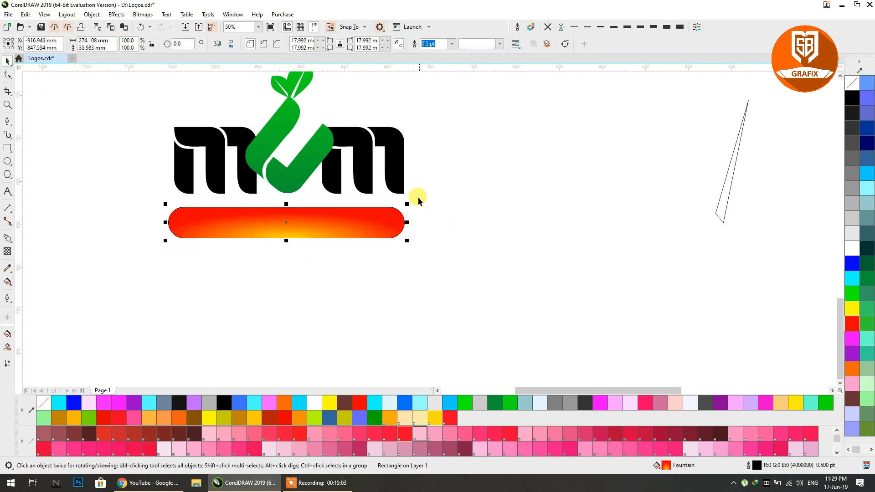
pyautogui.click(547, 27)
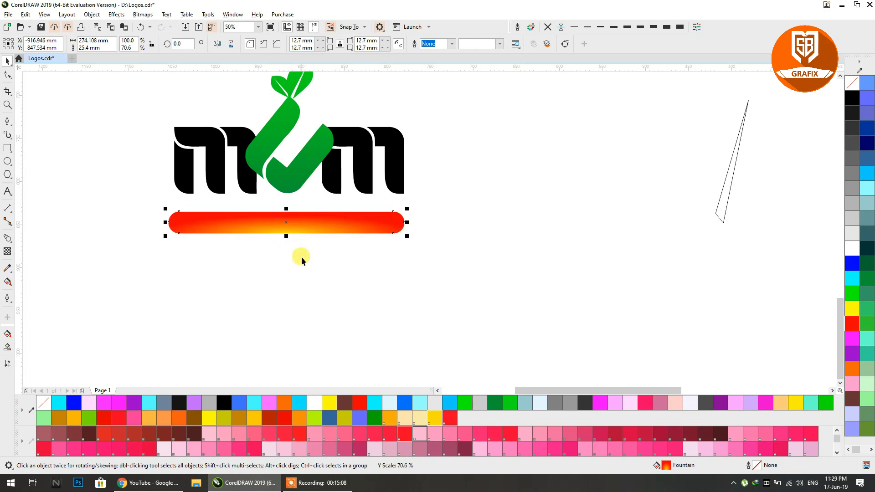
pyautogui.click(482, 279)
# - Examine the gradient bar under the red reference MUM logo and compare it with the new bar
pyautogui.scroll(-1, 482, 278)
pyautogui.scroll(3, 187, 204)
pyautogui.scroll(-1, 337, 198)
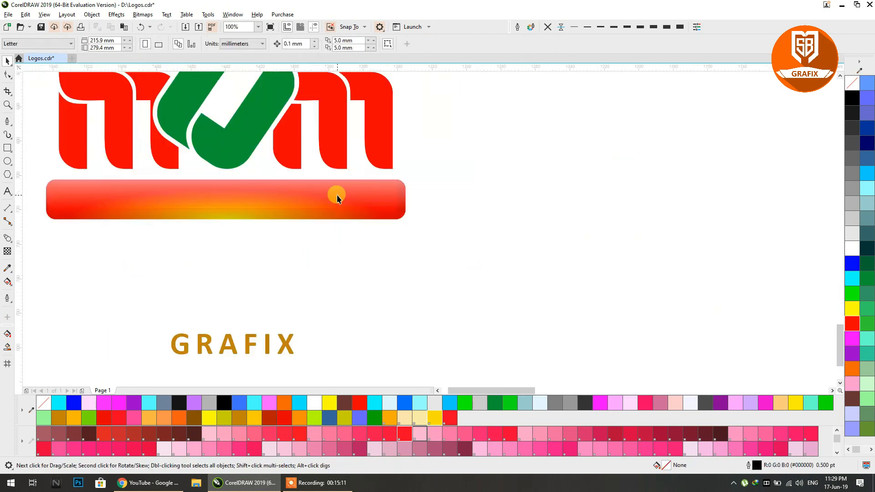
pyautogui.click(327, 196)
pyautogui.scroll(-1, 297, 178)
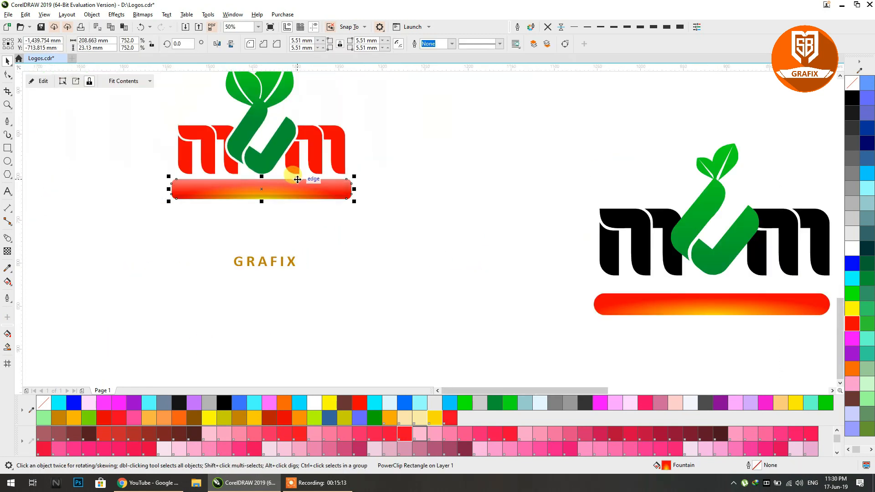
pyautogui.moveTo(306, 196); pyautogui.dragTo(131, 169)
pyautogui.scroll(3, 107, 166)
pyautogui.scroll(-3, 214, 187)
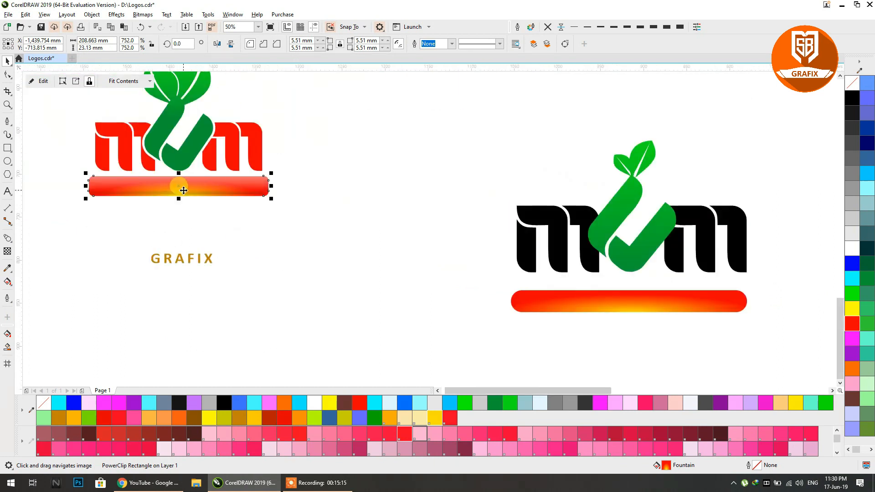
pyautogui.moveTo(315, 191); pyautogui.dragTo(79, 199)
pyautogui.scroll(1, 386, 256)
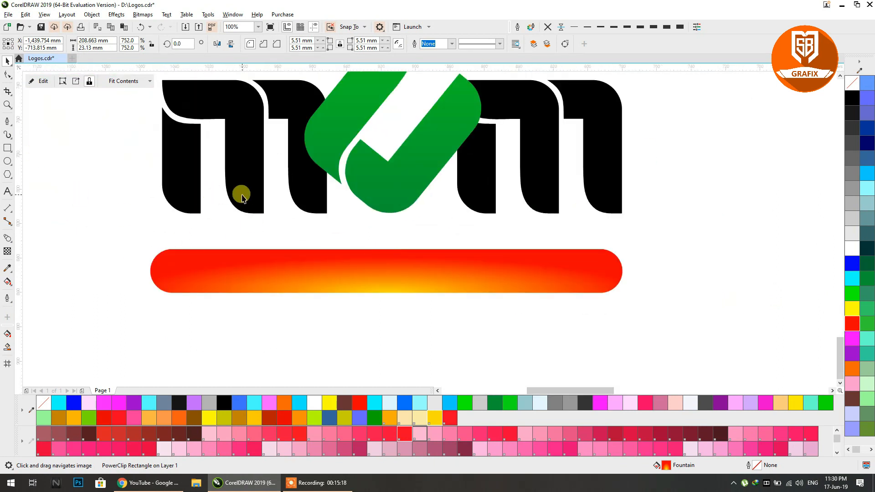
pyautogui.click(244, 255)
pyautogui.click(263, 313)
pyautogui.scroll(-1, 305, 286)
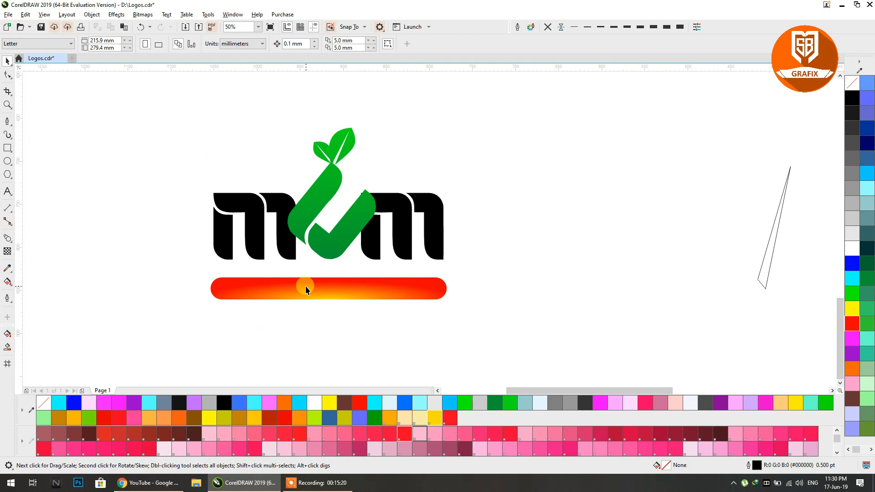
# - Place a copy of the reference logo's GRAFIX text centred on the new bar and colour it white
pyautogui.scroll(-1, 306, 286)
pyautogui.moveTo(87, 266); pyautogui.dragTo(324, 283)
pyautogui.click(296, 313)
pyautogui.scroll(2, 296, 312)
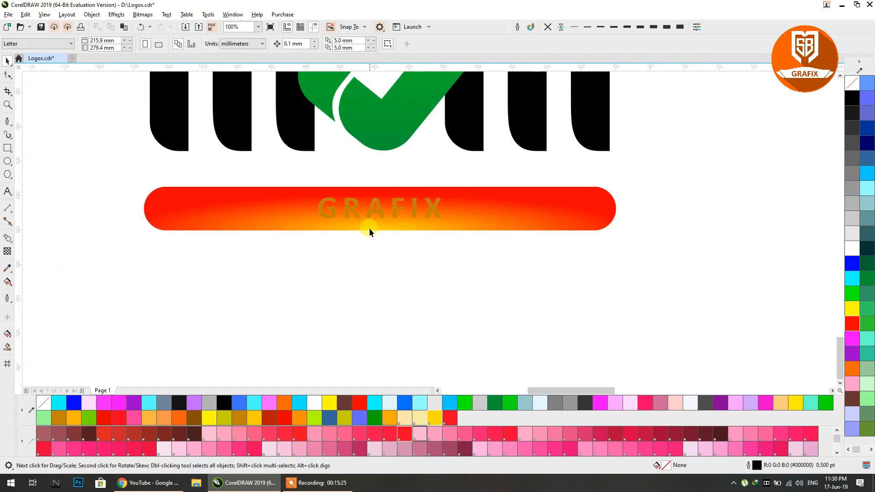
pyautogui.click(371, 219)
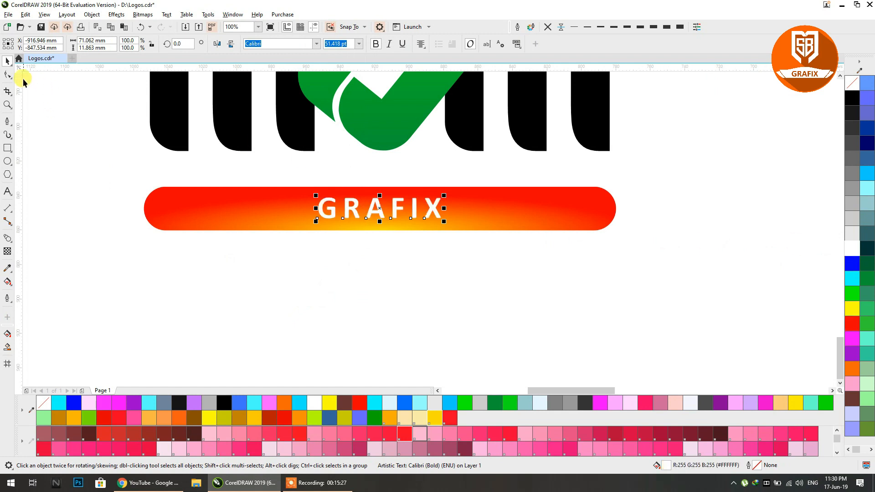
# - Widen the character spacing of the white GRAFIX text so the letters spread along most of the bar
pyautogui.click(8, 75)
pyautogui.moveTo(444, 222); pyautogui.dragTo(677, 251)
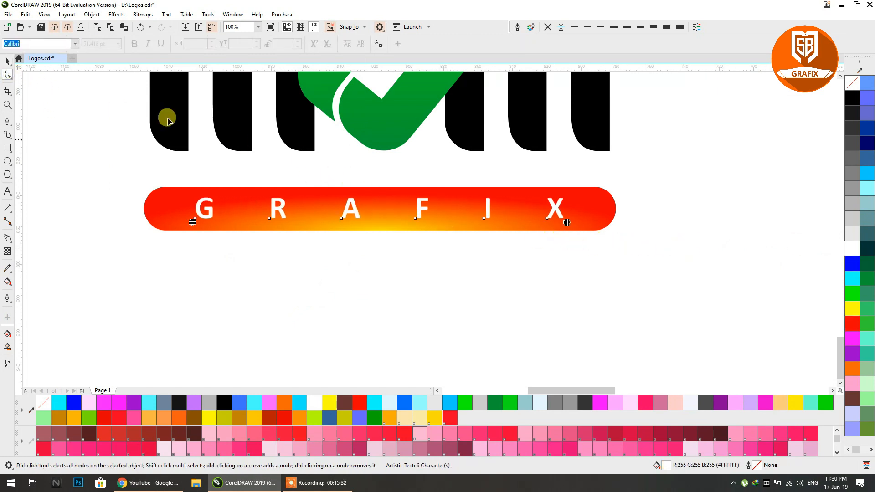
pyautogui.click(7, 60)
pyautogui.click(62, 129)
# - Look over the other logos in the document, including the yellow Graphics logo and the green circular SB GRAFIX logo
pyautogui.scroll(-5, 180, 219)
pyautogui.moveTo(205, 211); pyautogui.dragTo(300, 229)
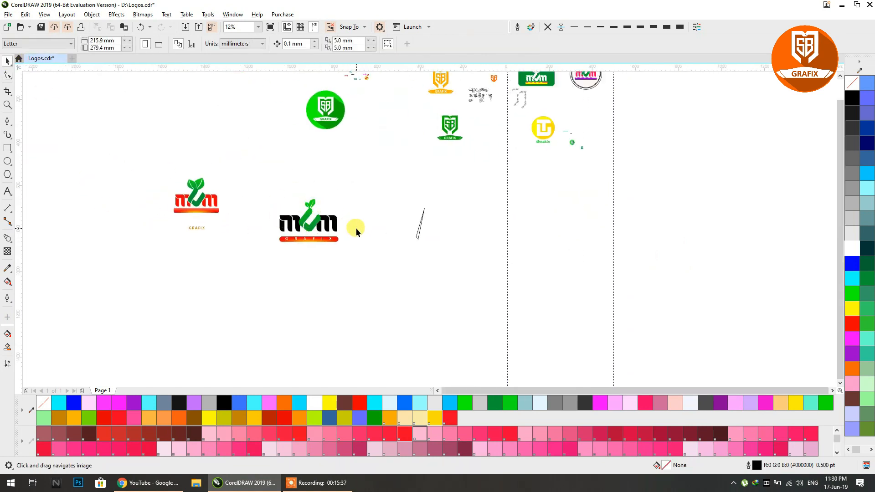
pyautogui.scroll(-2, 409, 210)
pyautogui.moveTo(410, 210); pyautogui.dragTo(306, 195)
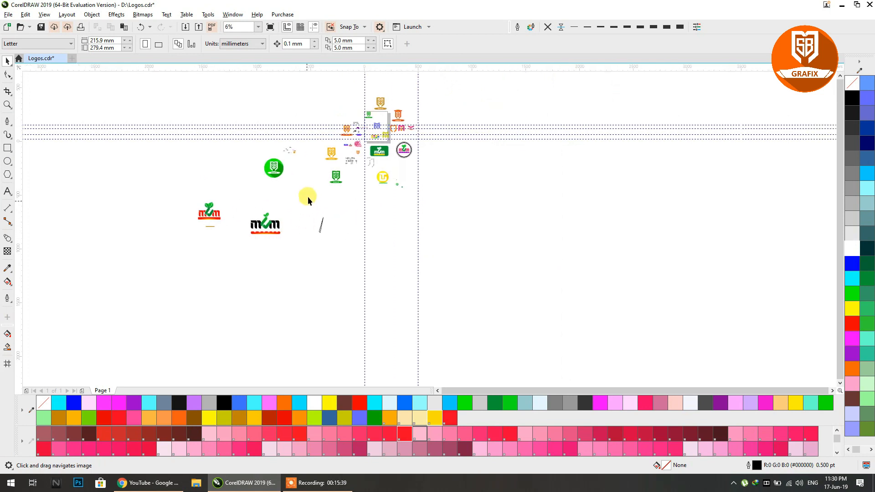
pyautogui.moveTo(430, 226); pyautogui.dragTo(360, 248)
pyautogui.scroll(3, 381, 228)
pyautogui.moveTo(369, 181); pyautogui.dragTo(367, 279)
pyautogui.scroll(-2, 392, 237)
pyautogui.scroll(4, 265, 215)
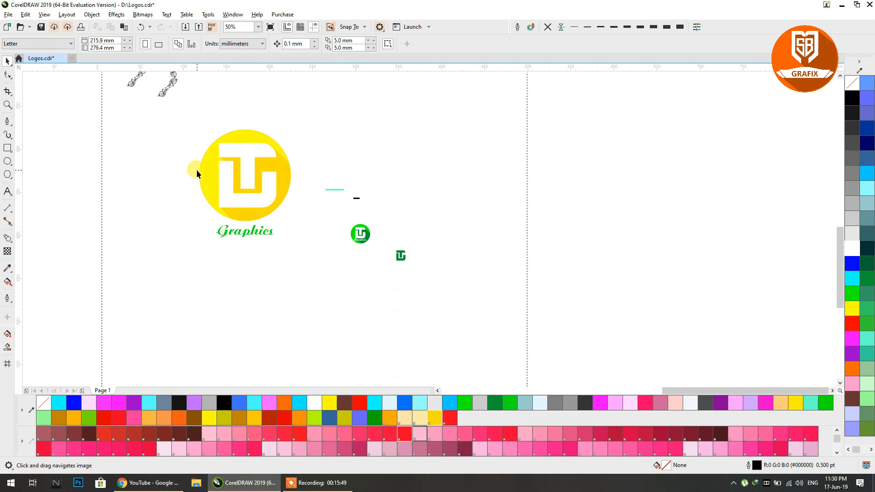
pyautogui.click(242, 174)
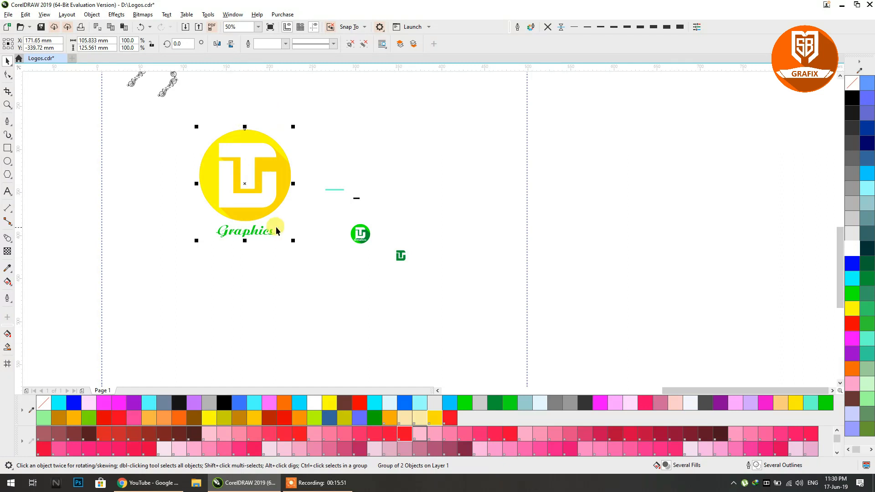
pyautogui.scroll(-1, 276, 221)
pyautogui.moveTo(118, 179); pyautogui.dragTo(575, 184)
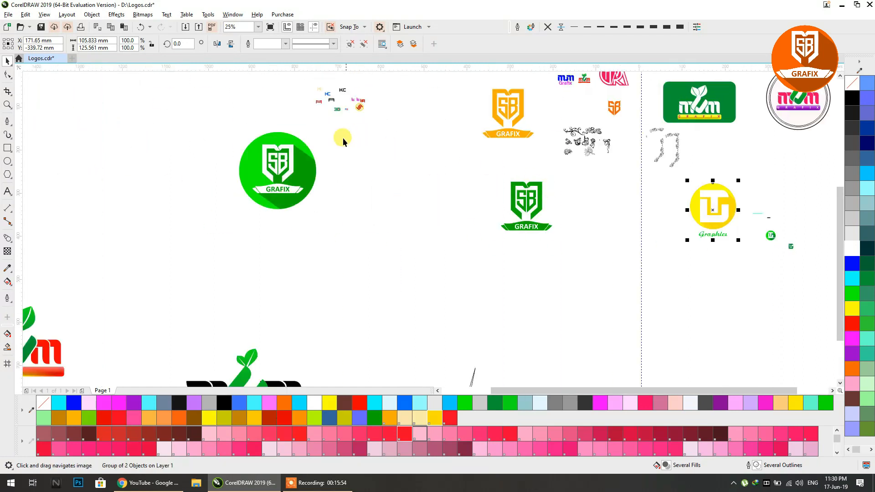
pyautogui.scroll(1, 289, 172)
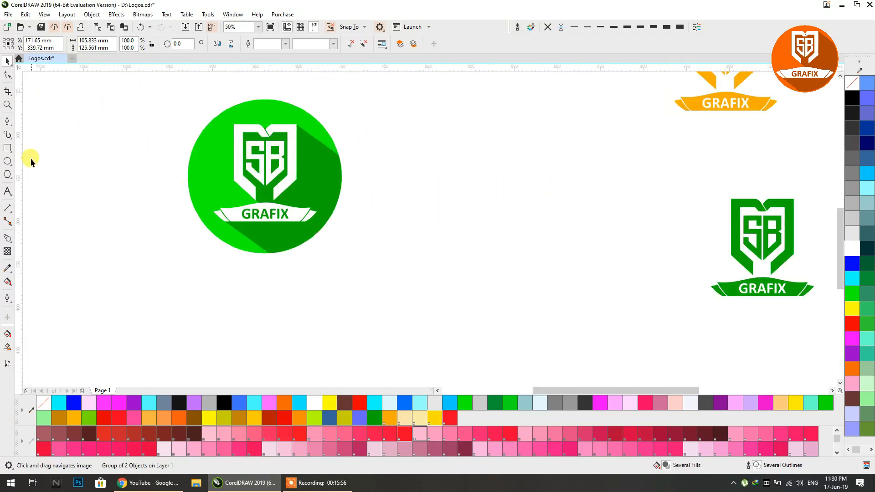
pyautogui.click(93, 136)
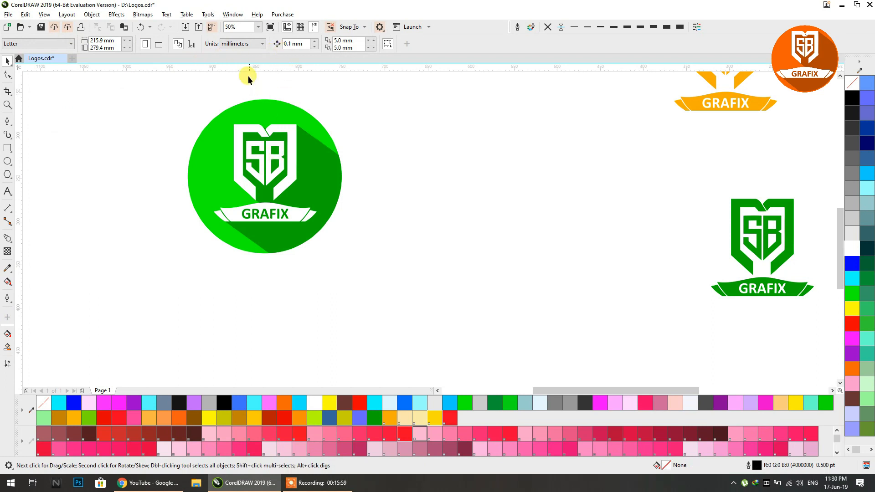
# - Set the drawing units to inches and draw a 4 by 4 inch square beside the green circular SB GRAFIX logo
pyautogui.click(237, 43)
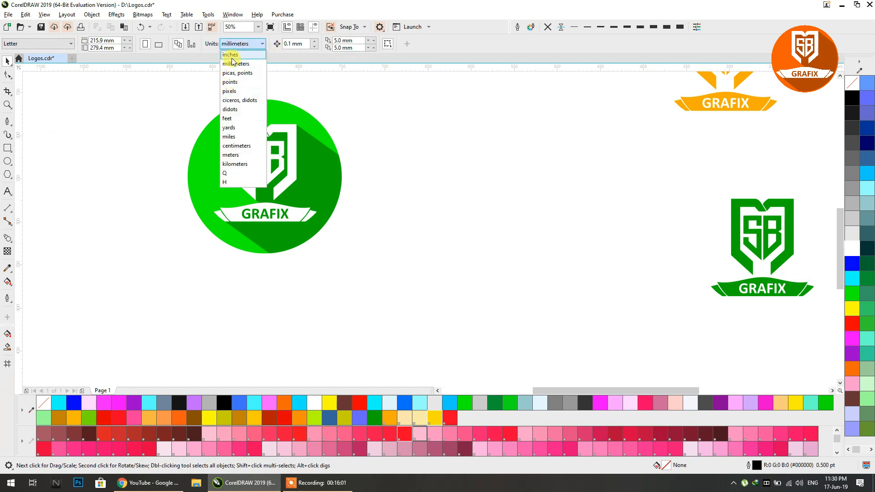
pyautogui.click(231, 56)
pyautogui.click(7, 148)
pyautogui.moveTo(395, 115); pyautogui.dragTo(568, 279)
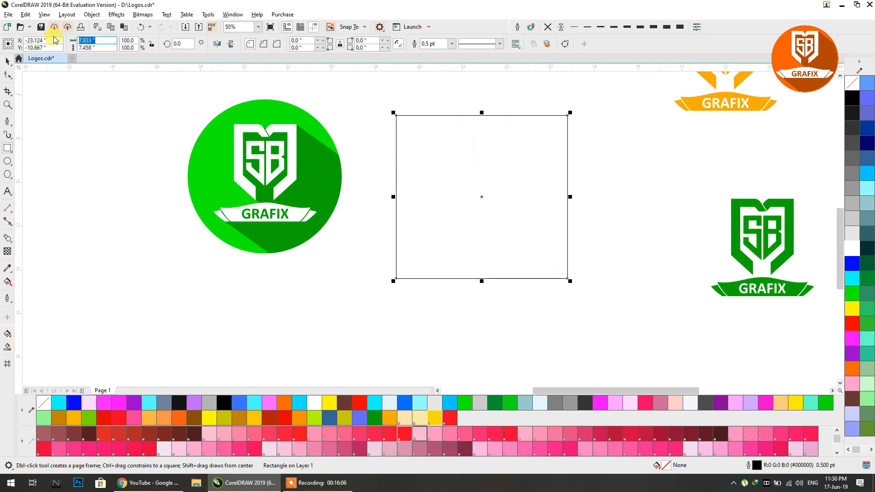
pyautogui.write('4')
pyautogui.press('Tab')
pyautogui.write('4')
pyautogui.press('Return')
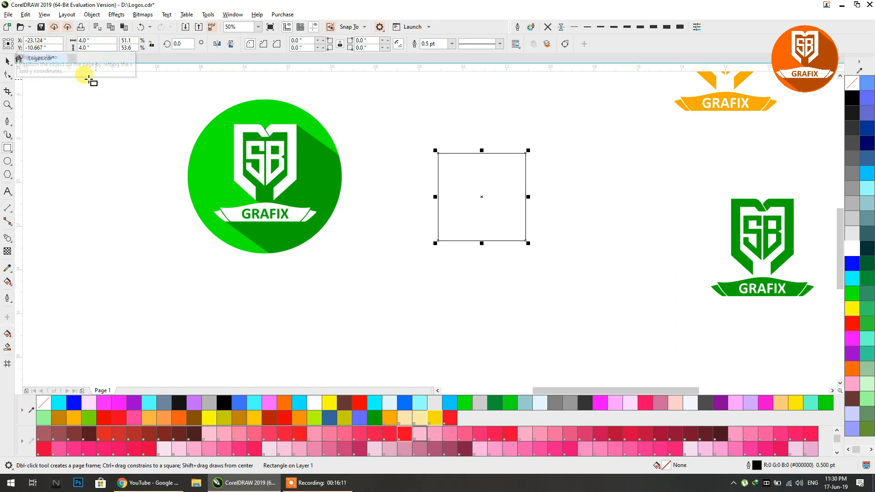
# - Change the drawing units to pixels and select the square to check its size
pyautogui.click(8, 61)
pyautogui.click(74, 107)
pyautogui.click(243, 44)
pyautogui.click(229, 90)
pyautogui.click(475, 164)
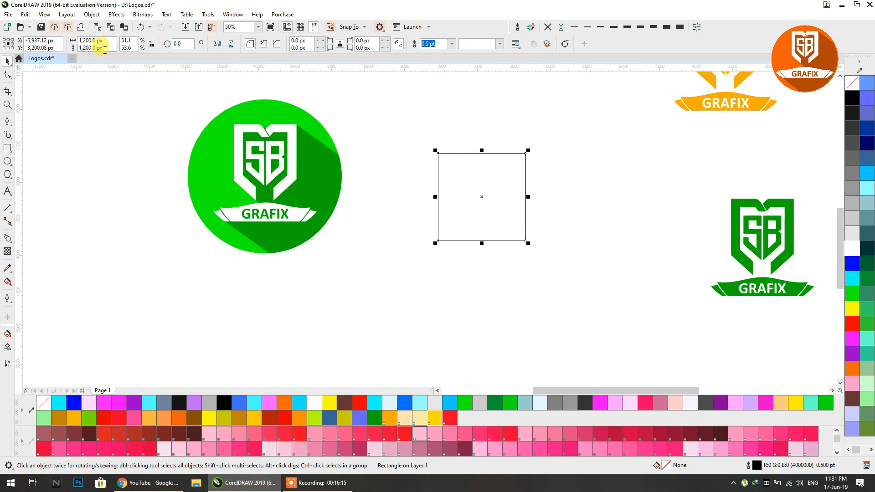
# - Shrink the green circular SB GRAFIX logo to about 1,445 px and centre it on the square
pyautogui.click(326, 172)
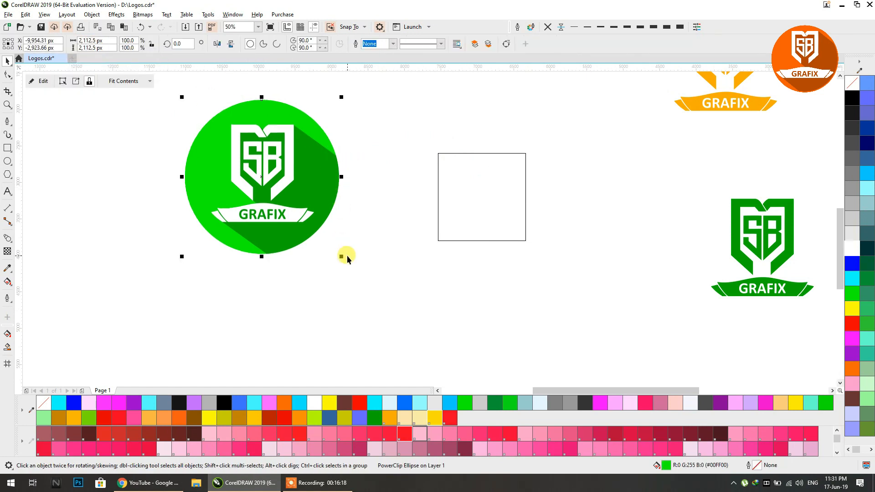
pyautogui.moveTo(341, 259); pyautogui.dragTo(292, 208)
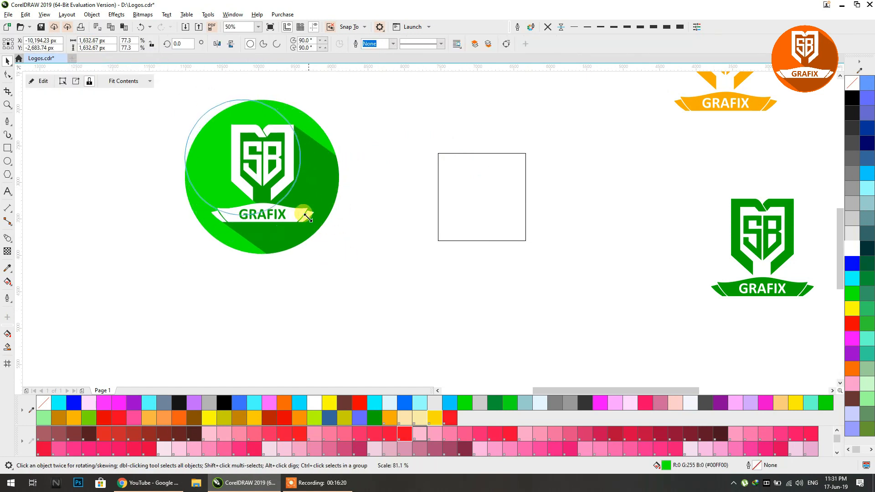
pyautogui.keyDown('shift'); pyautogui.click(469, 196); pyautogui.keyUp('shift')
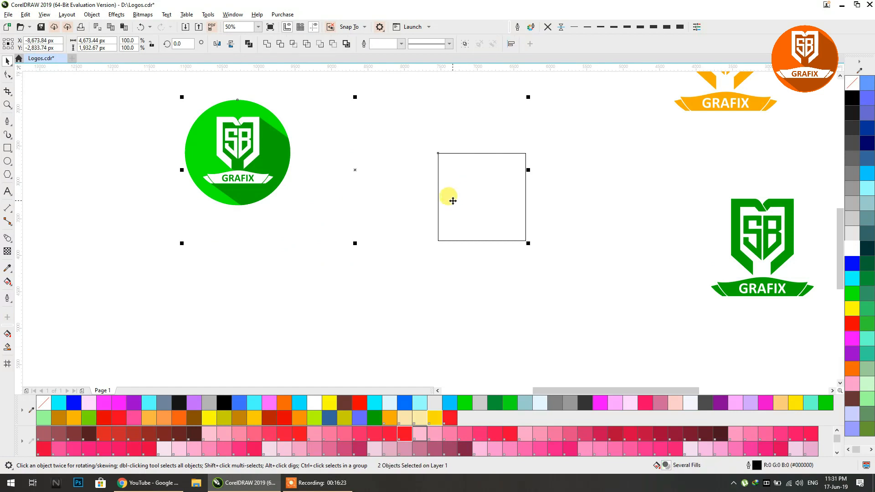
pyautogui.press('c')
pyautogui.press('e')
# - Set the circular logo's width and height to 1200 px each so it fits the square
pyautogui.click(520, 199)
pyautogui.hscroll(2, 451, 204)
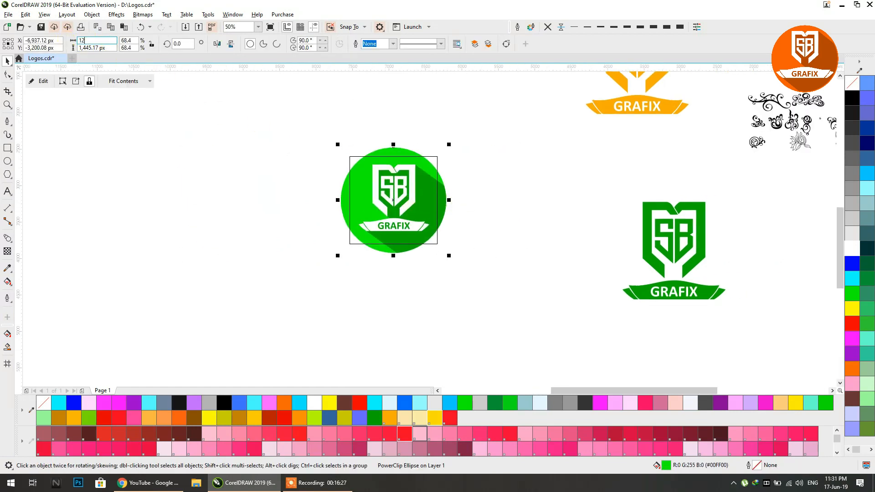
pyautogui.press('Return')
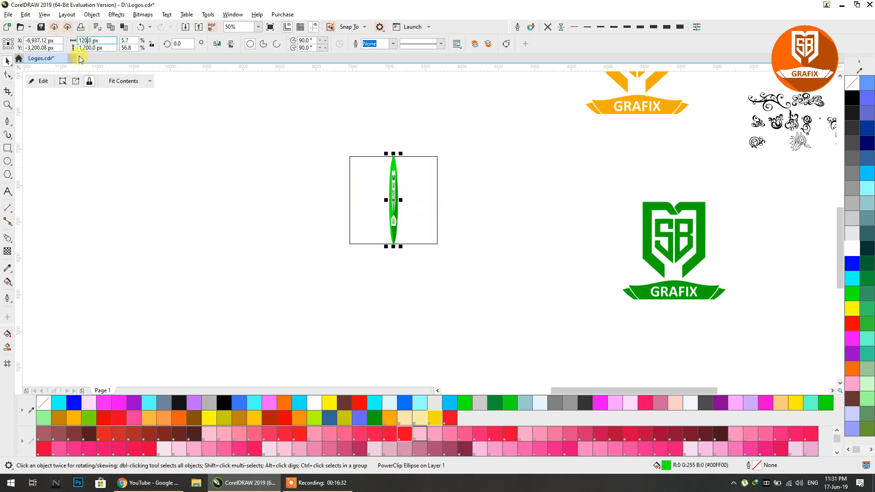
pyautogui.press('Return')
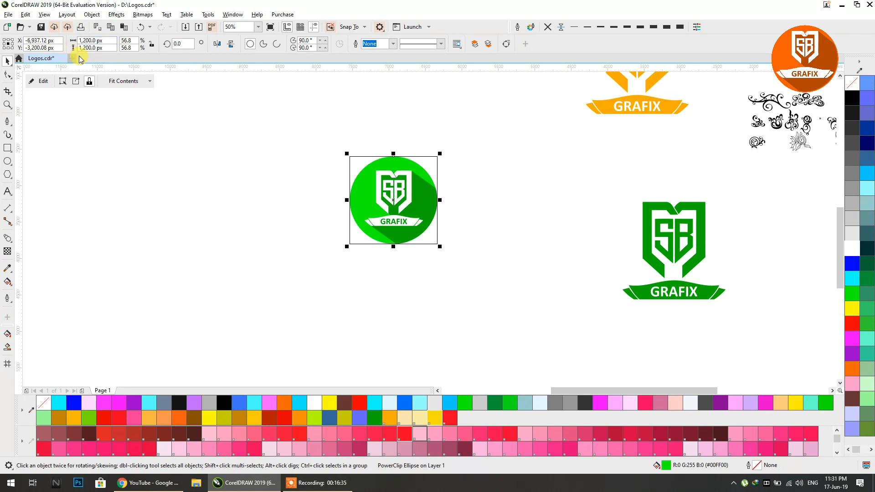
# - Move the square off the circular logo so the two stand side by side, and select the square
pyautogui.click(229, 137)
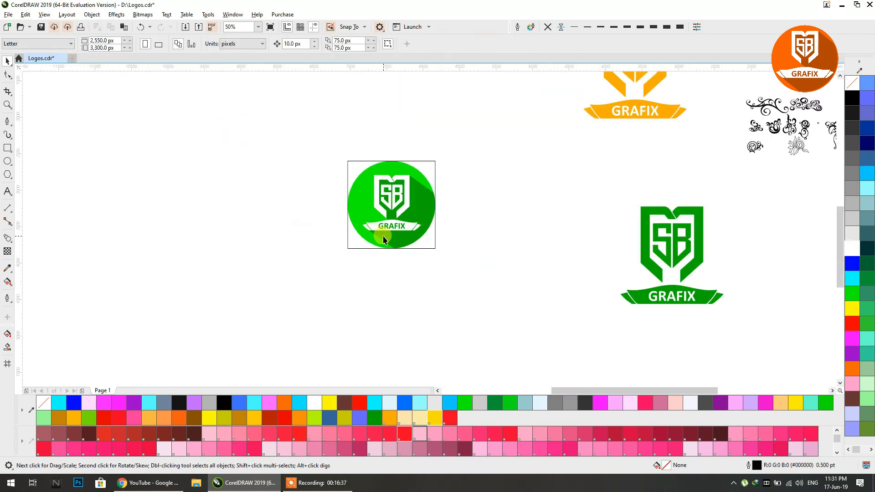
pyautogui.scroll(1, 383, 236)
pyautogui.moveTo(404, 201); pyautogui.dragTo(159, 212)
pyautogui.click(455, 171)
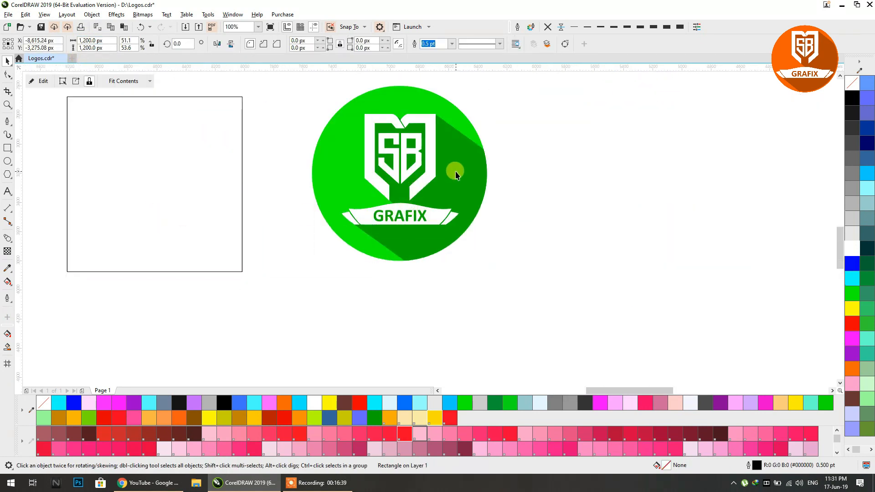
pyautogui.click(456, 198)
pyautogui.scroll(-1, 461, 201)
pyautogui.click(500, 235)
pyautogui.click(343, 210)
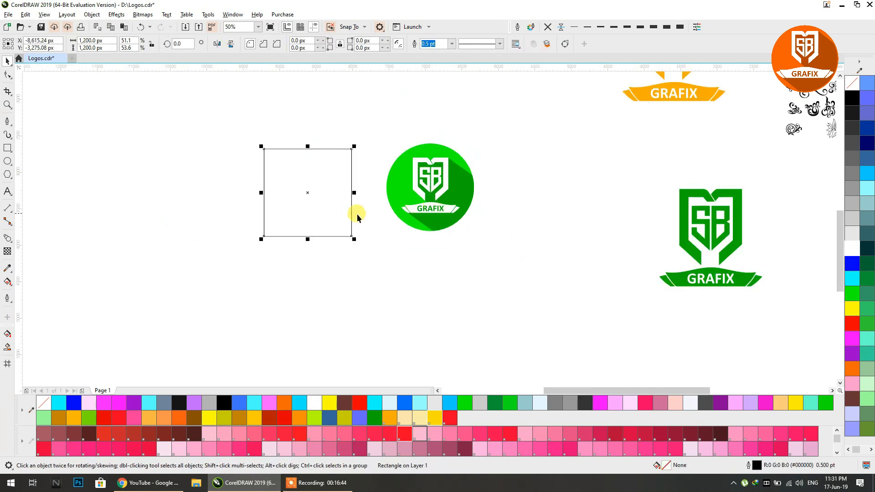
# - Enlarge the square to about 2,012 px and centre the circular logo inside it
pyautogui.moveTo(357, 239); pyautogui.dragTo(387, 269)
pyautogui.click(410, 200)
pyautogui.keyDown('shift'); pyautogui.click(331, 203); pyautogui.keyUp('shift')
pyautogui.press('e')
pyautogui.press('c')
# - Remove the outline from the enlarged square around the circular logo
pyautogui.click(439, 264)
pyautogui.click(312, 250)
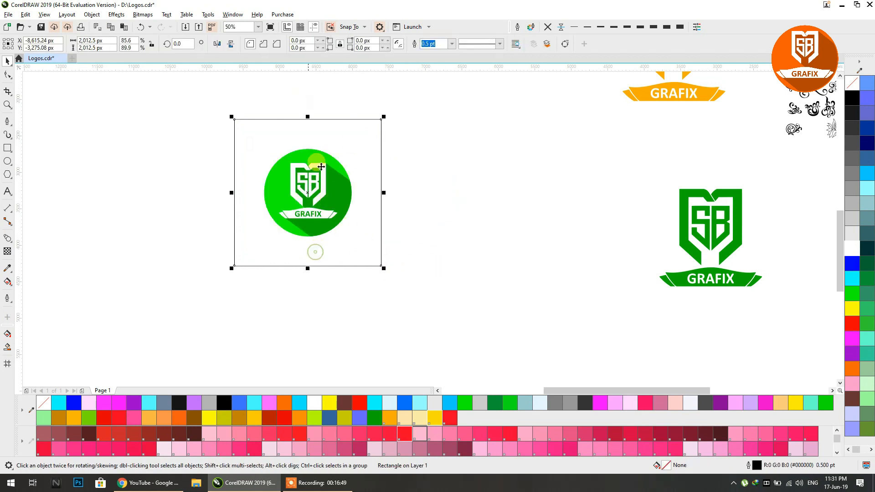
pyautogui.click(430, 185)
pyautogui.moveTo(437, 310); pyautogui.dragTo(89, 76)
pyautogui.hotkey('ctrl', 'e')
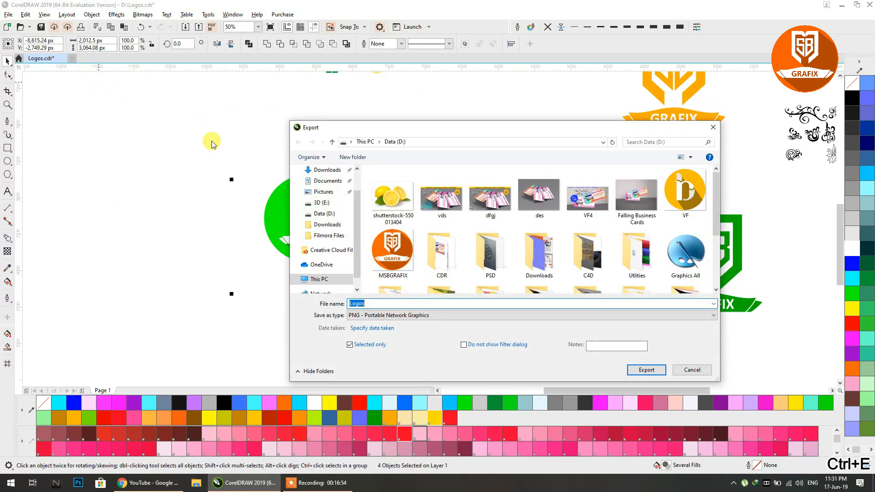
pyautogui.moveTo(445, 132); pyautogui.dragTo(307, 87)
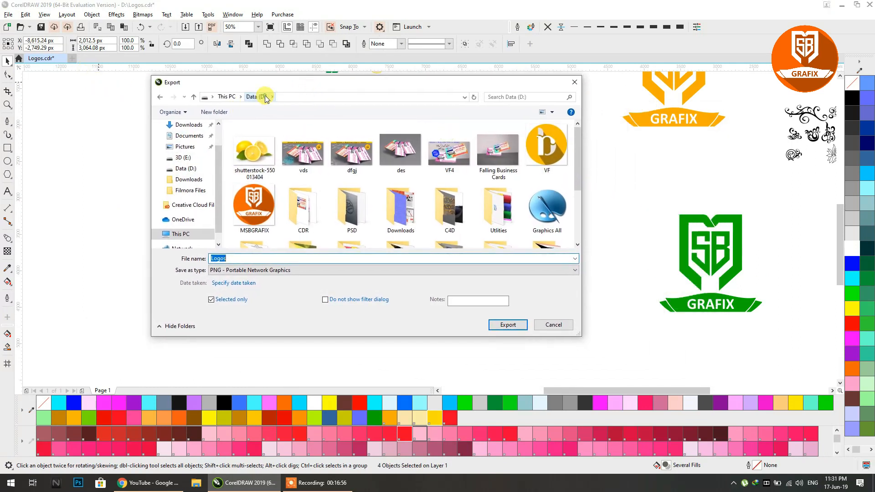
pyautogui.scroll(-2, 273, 246)
pyautogui.click(254, 270)
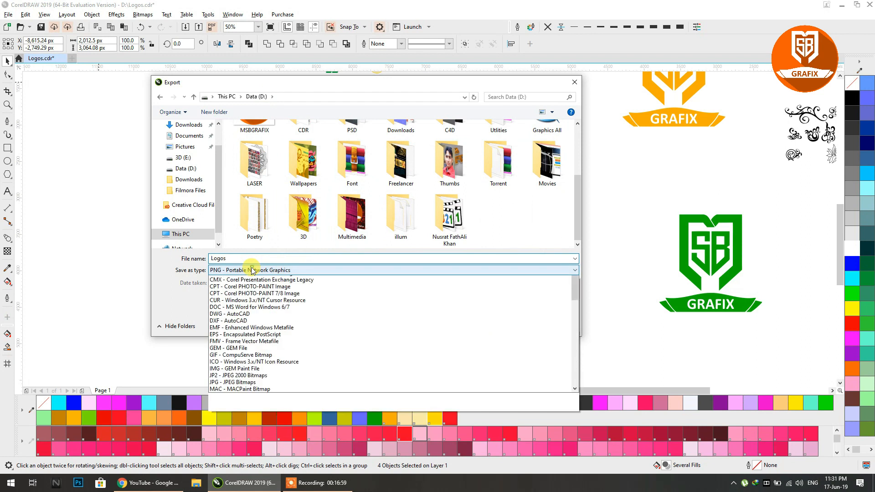
pyautogui.click(265, 279)
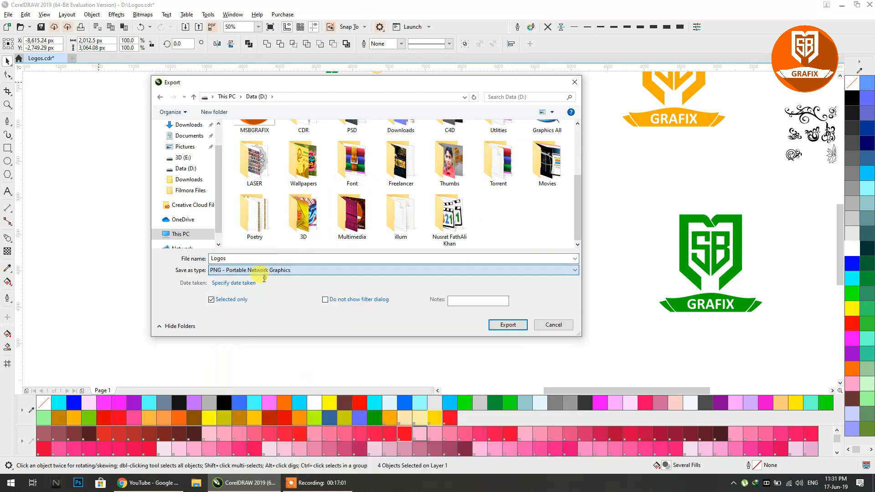
pyautogui.click(236, 259)
pyautogui.write('de4')
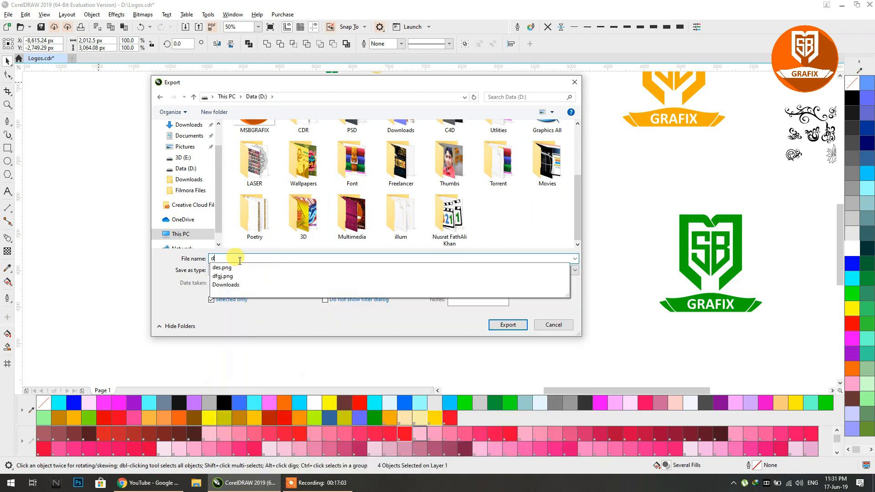
pyautogui.click(493, 325)
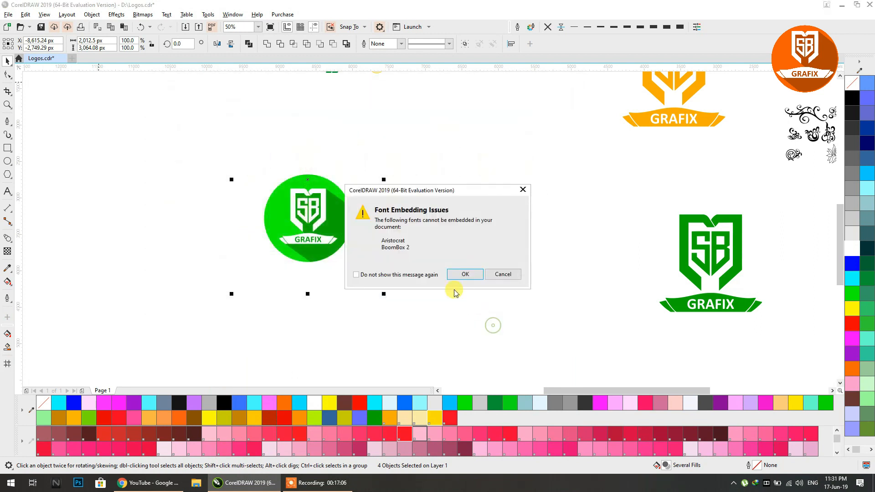
pyautogui.click(465, 275)
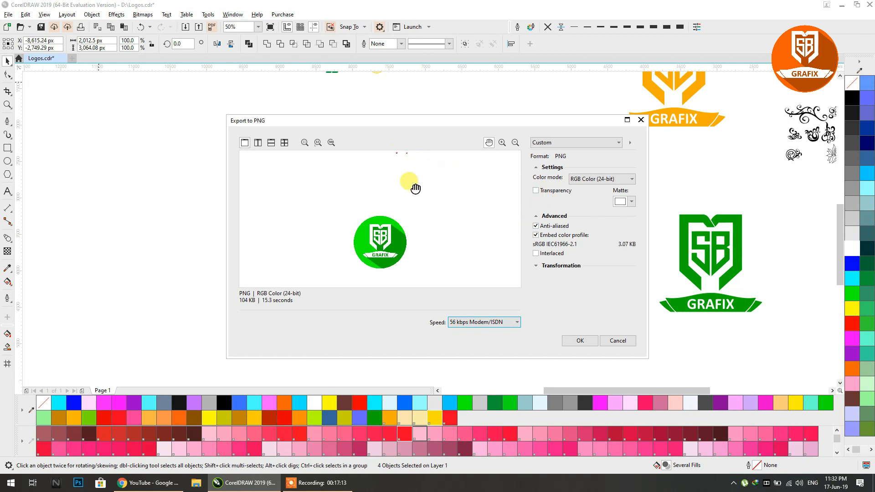
pyautogui.click(593, 341)
pyautogui.click(420, 179)
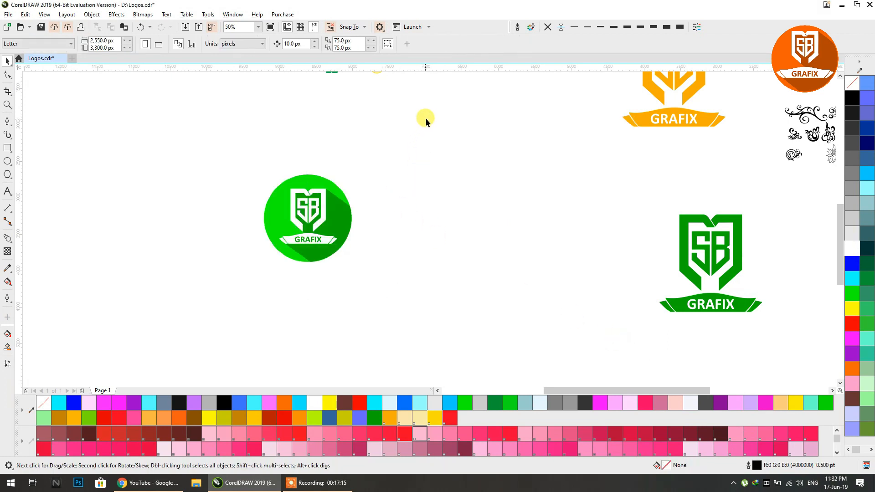
# - Export only the circular logo and its surrounding square to drive D as a PNG named Logosf with transparency enabled
pyautogui.moveTo(160, 345); pyautogui.dragTo(164, 343)
pyautogui.hotkey('ctrl', 'e')
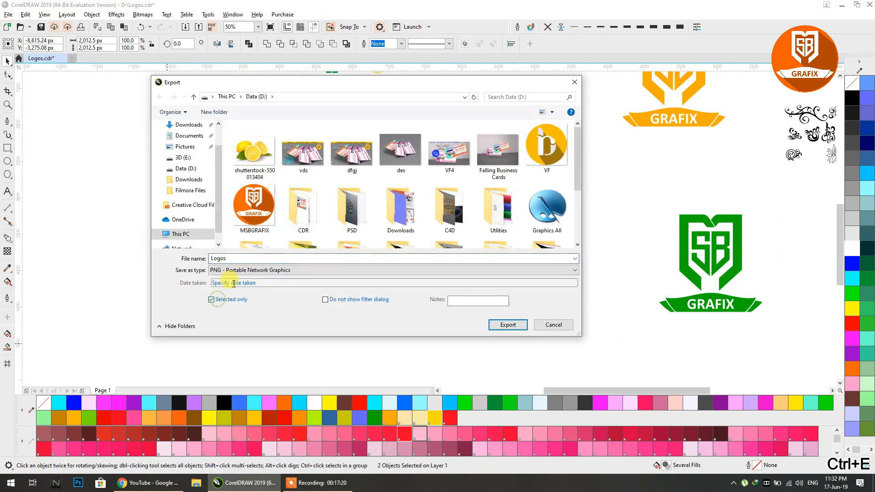
pyautogui.click(230, 258)
pyautogui.write('f')
pyautogui.click(498, 323)
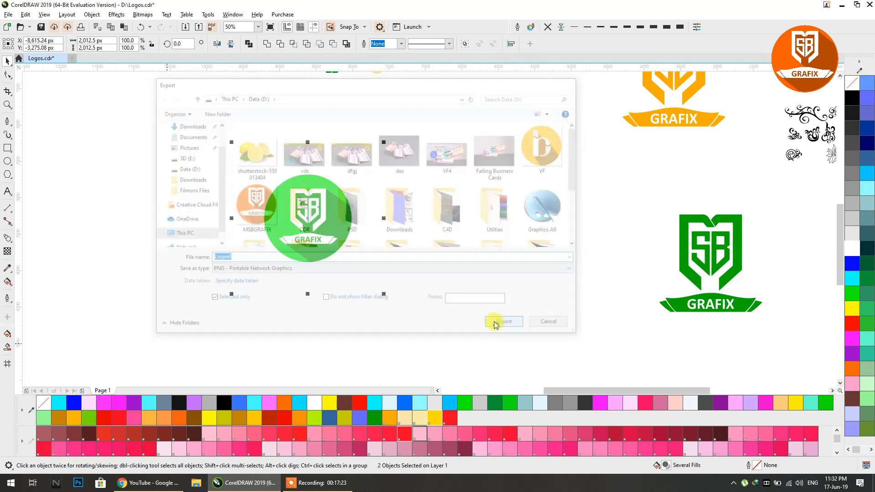
pyautogui.click(463, 278)
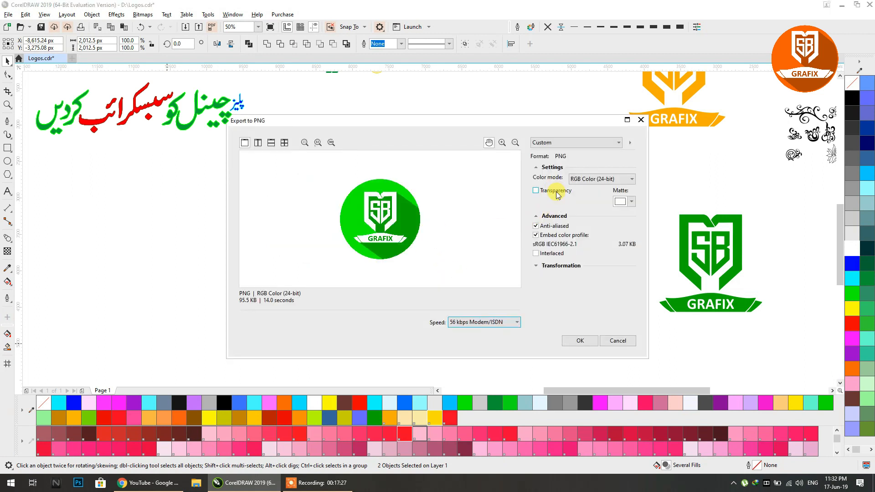
pyautogui.click(535, 191)
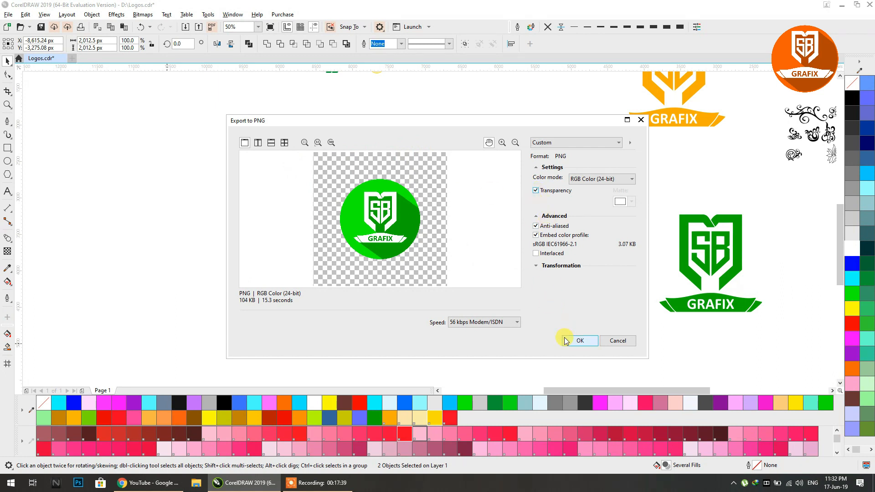
pyautogui.click(576, 341)
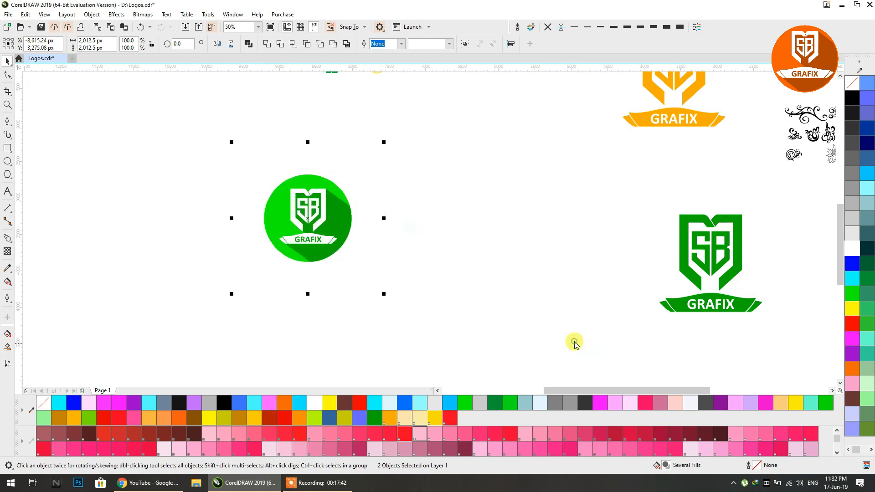
# - Switch to File Explorer, open drive D and view the exported Logosf image
pyautogui.click(842, 4)
pyautogui.doubleClick(17, 14)
pyautogui.doubleClick(275, 119)
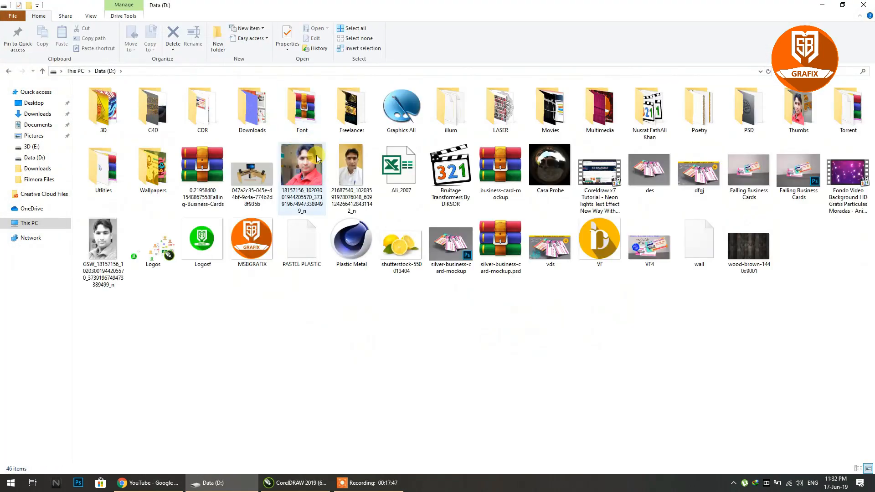
pyautogui.click(211, 249)
pyautogui.doubleClick(211, 250)
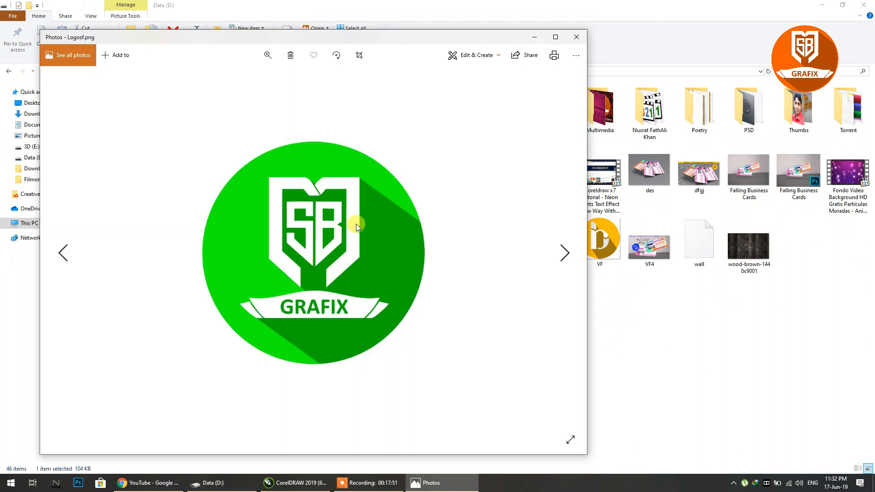
pyautogui.click(576, 37)
# - View the MSBGRAFIX image and check its pixel dimensions in the file properties
pyautogui.doubleClick(265, 243)
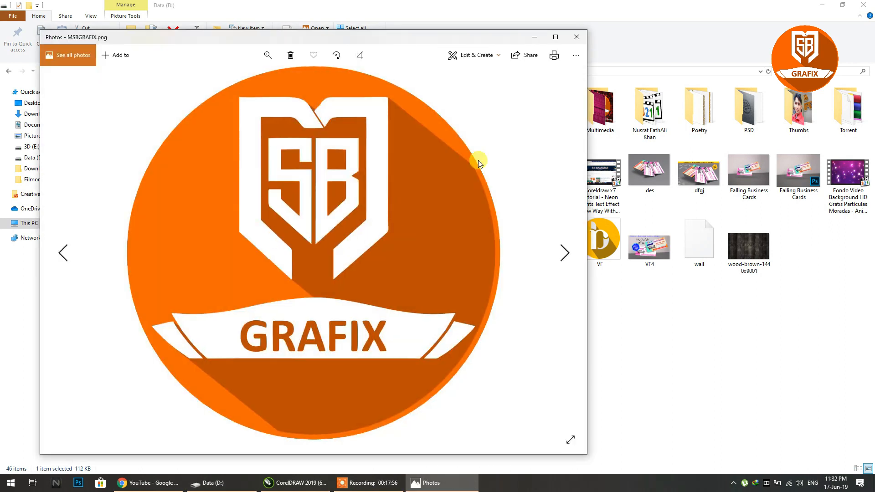
pyautogui.click(577, 37)
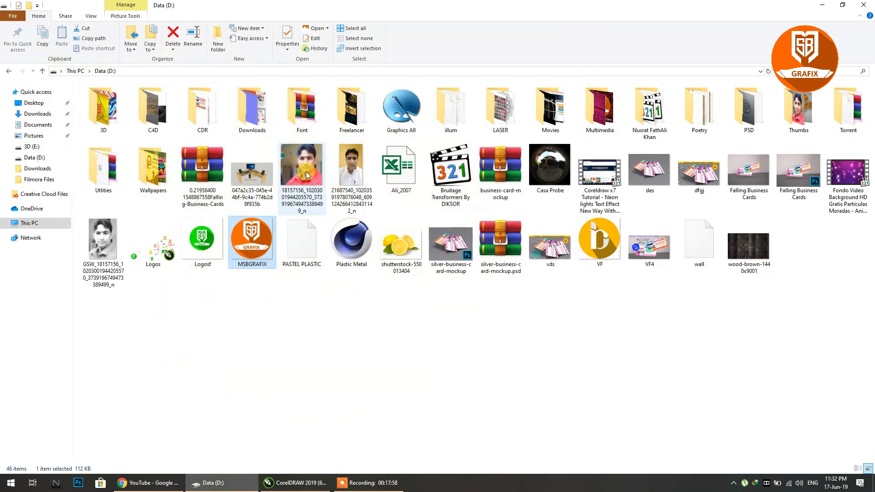
pyautogui.rightClick(268, 236)
pyautogui.click(296, 466)
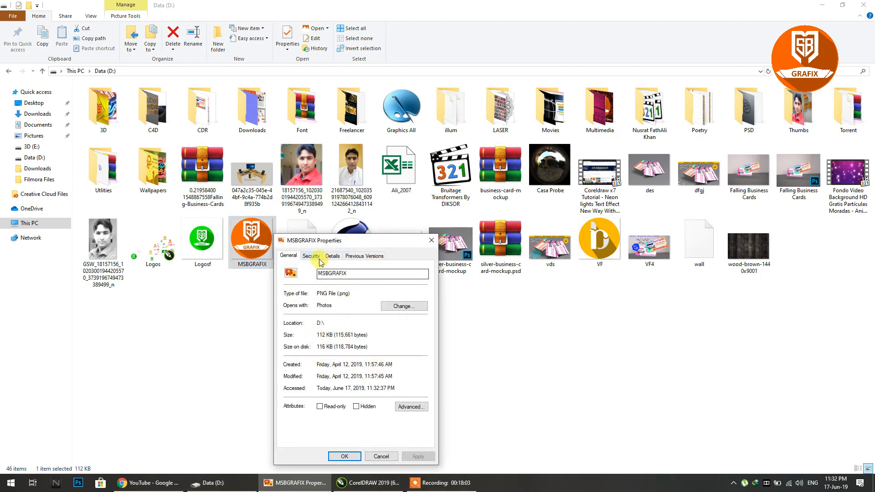
pyautogui.click(336, 258)
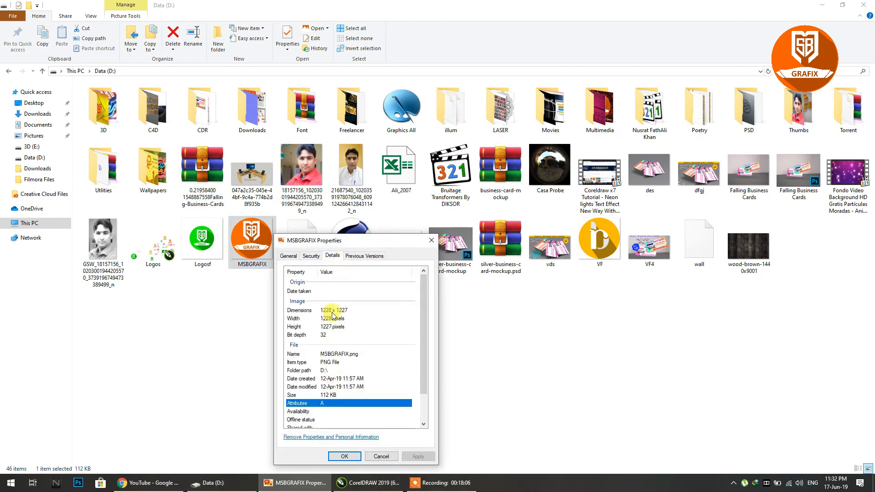
pyautogui.click(394, 454)
# - Switch back to CorelDRAW and look over the other logos and the coloured gradient pill samples
pyautogui.click(208, 220)
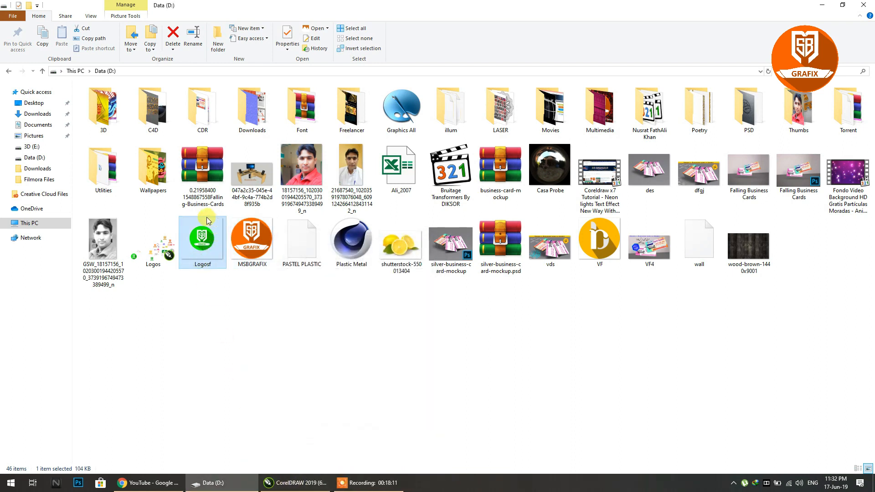
pyautogui.click(285, 482)
pyautogui.scroll(-2, 259, 299)
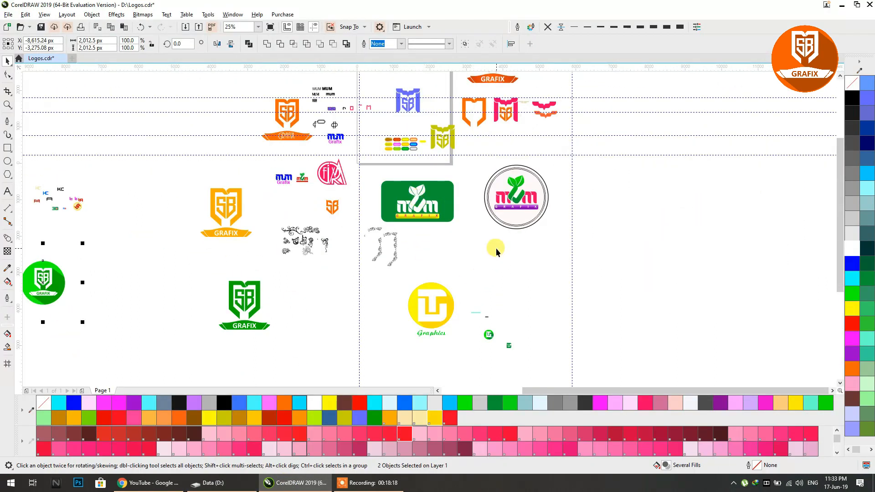
pyautogui.moveTo(379, 487)
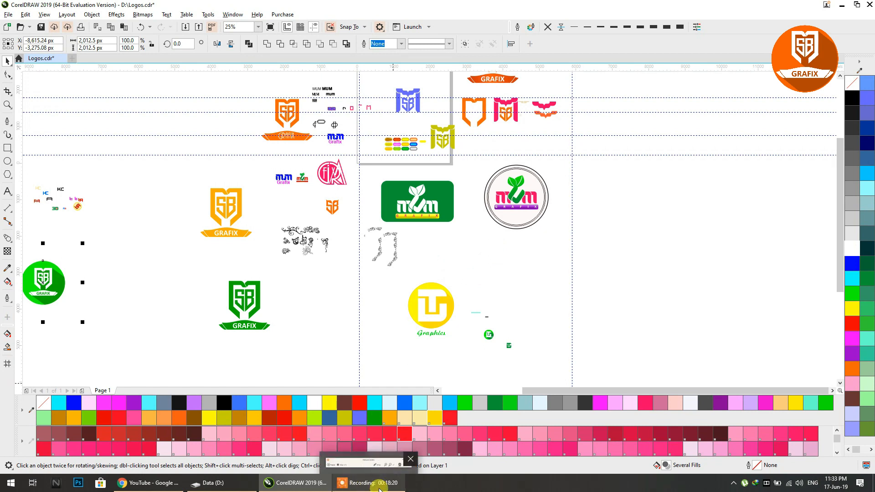
pyautogui.scroll(5, 405, 140)
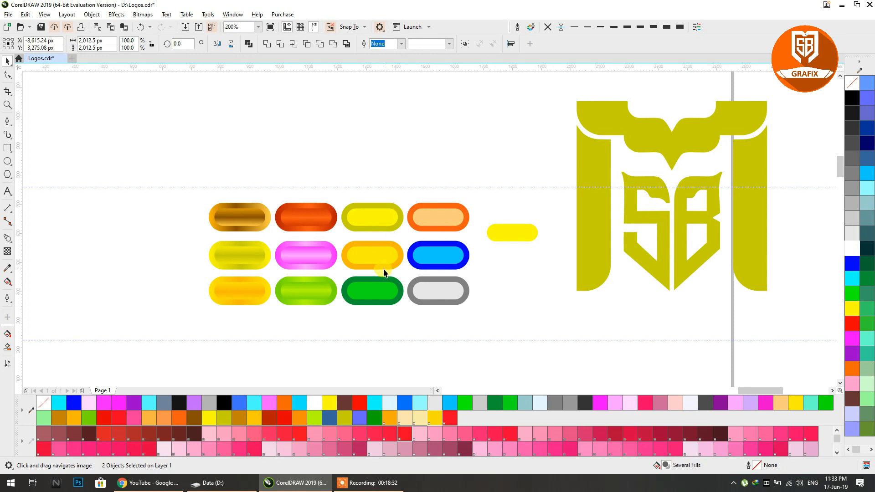
# - Switch to the YouTube page in Chrome and open the account's own MSB GRAFIX channel
pyautogui.click(143, 485)
pyautogui.click(121, 7)
pyautogui.click(101, 10)
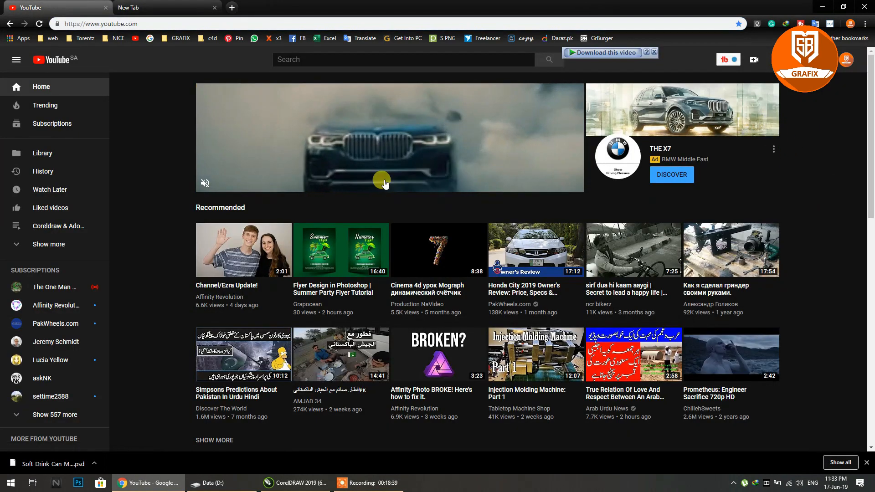
pyautogui.click(846, 60)
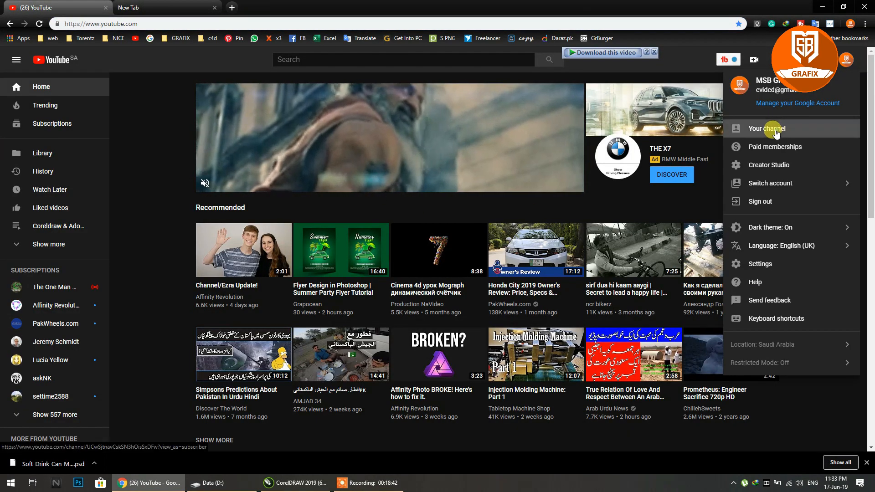
pyautogui.click(774, 129)
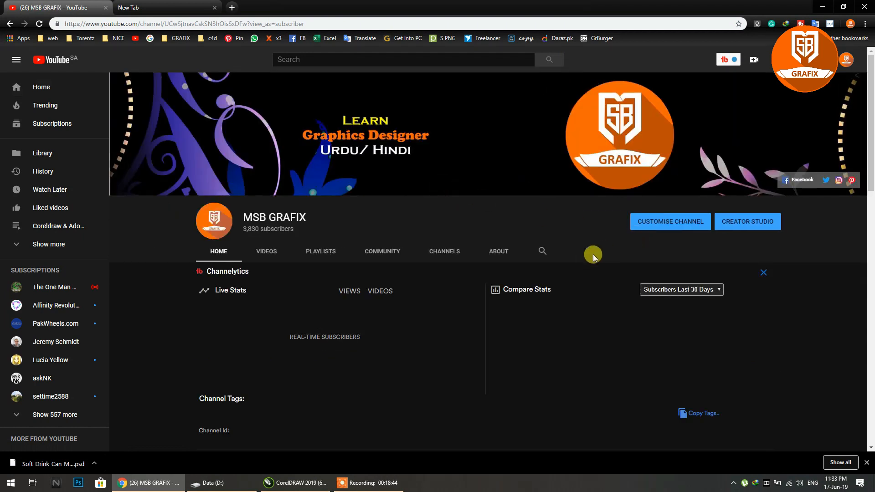
# - Open the Facebook link in the channel banner, check its page, and close that page again
pyautogui.click(792, 180)
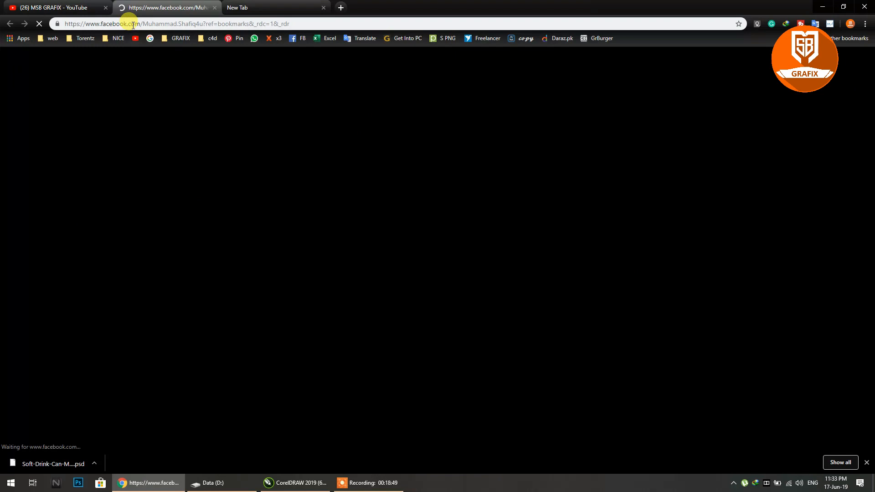
pyautogui.click(78, 5)
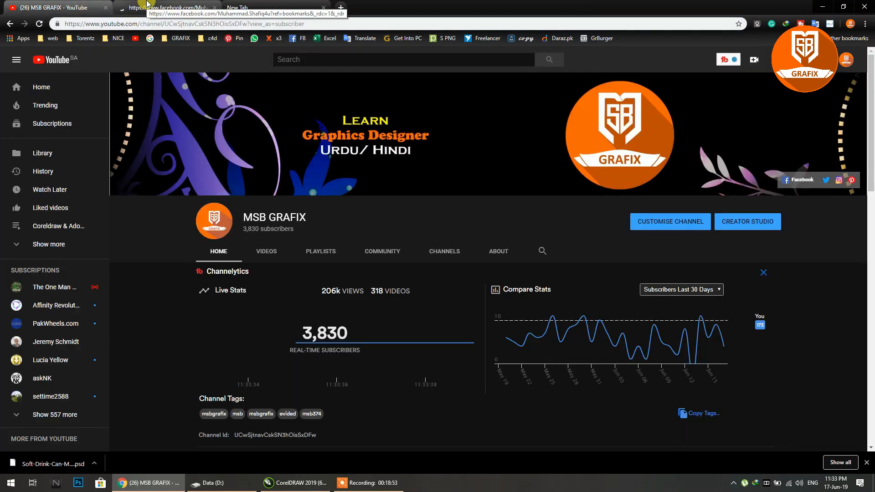
pyautogui.click(148, 5)
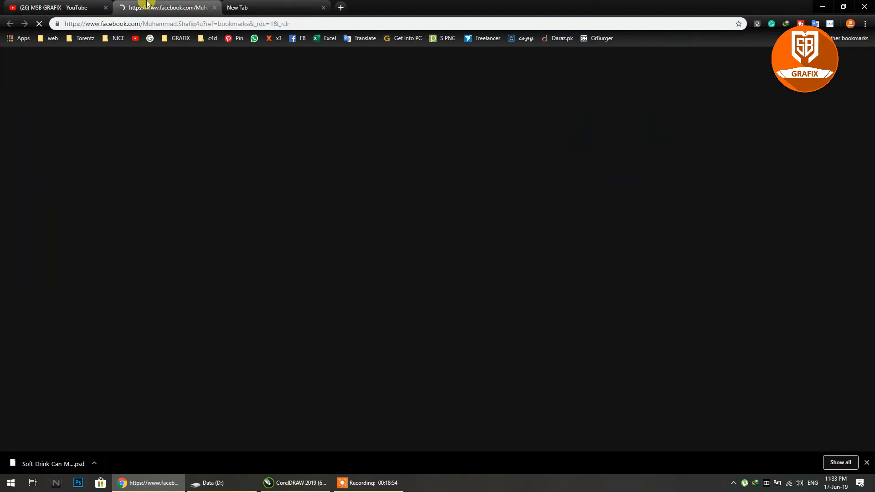
pyautogui.middleClick(140, 5)
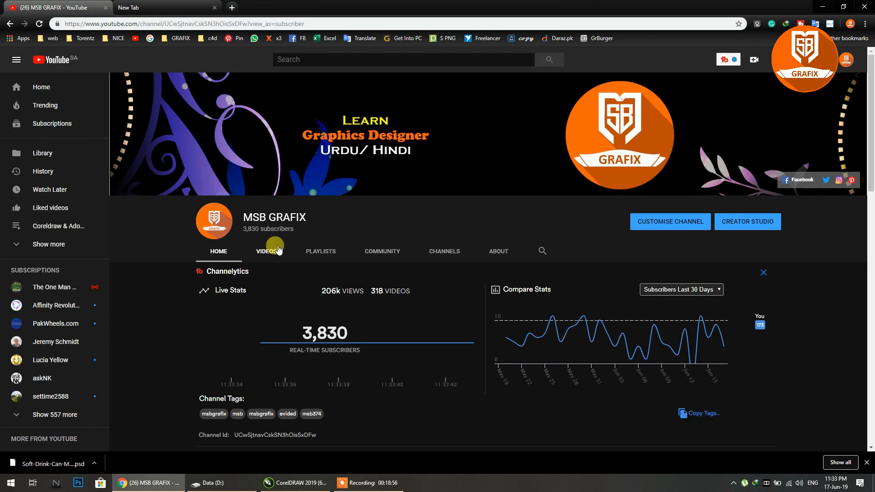
# - Look through the featured video and popular uploads on the channel's home page, and show the browser's blank start page
pyautogui.scroll(-1, 329, 229)
pyautogui.scroll(-5, 329, 226)
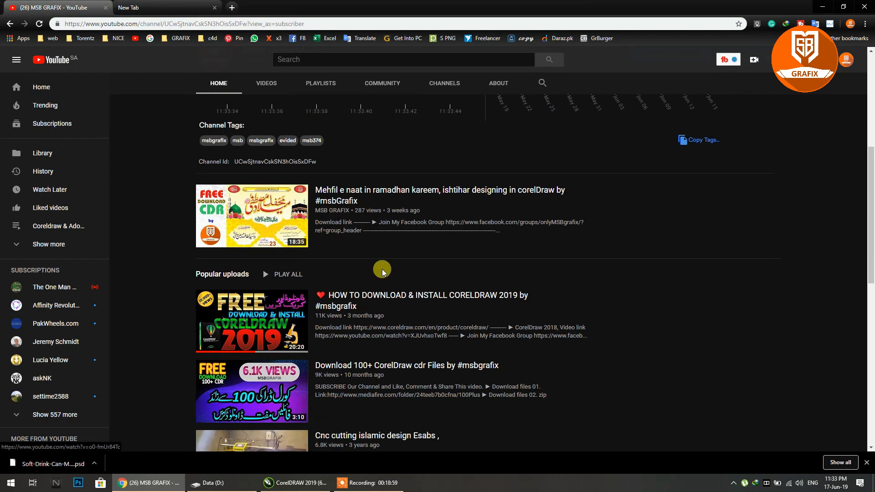
pyautogui.click(173, 8)
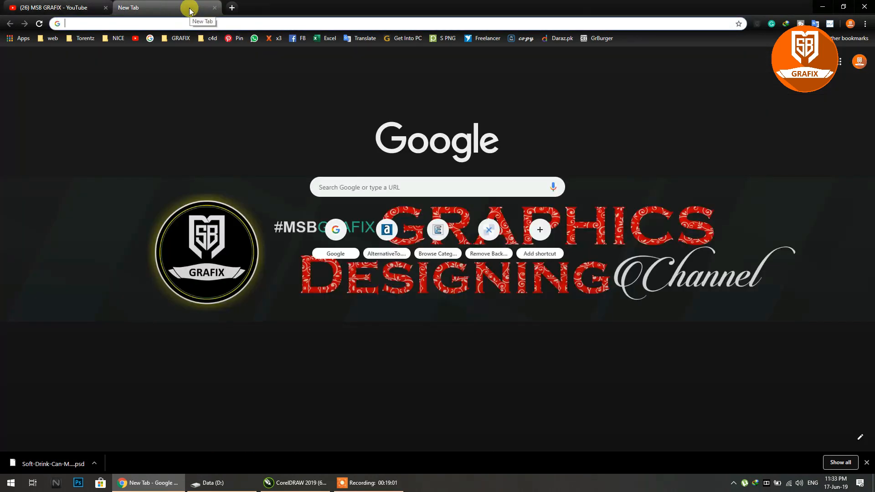
# - Return to CorelDRAW and look over the full collection of logos in the Logos.cdr drawing
pyautogui.click(823, 7)
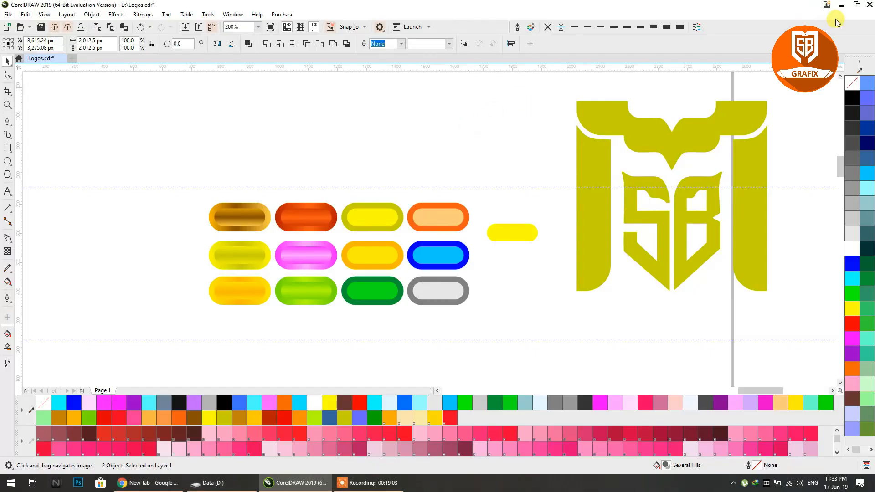
pyautogui.scroll(-3, 416, 127)
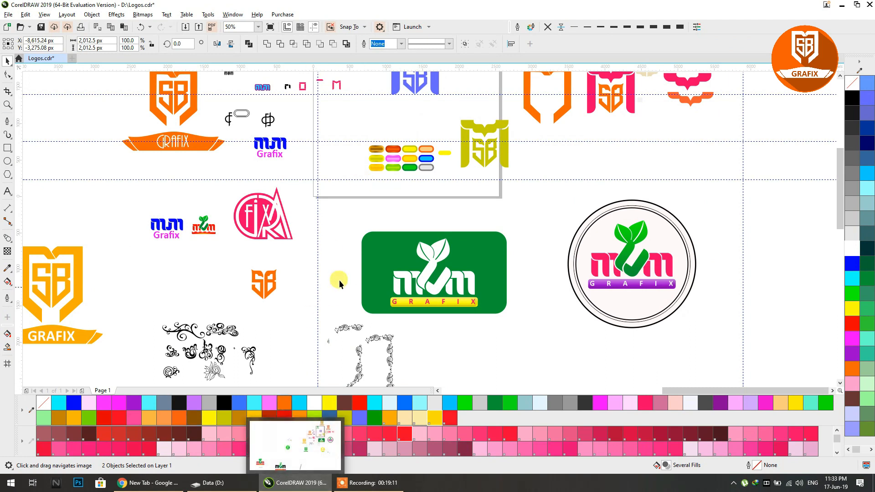
pyautogui.scroll(-2, 420, 240)
pyautogui.scroll(1, 427, 266)
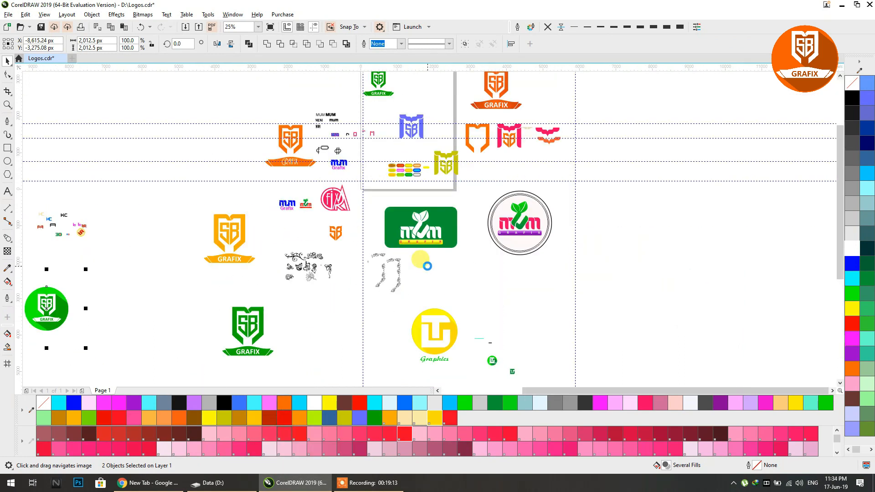
pyautogui.scroll(-1, 427, 266)
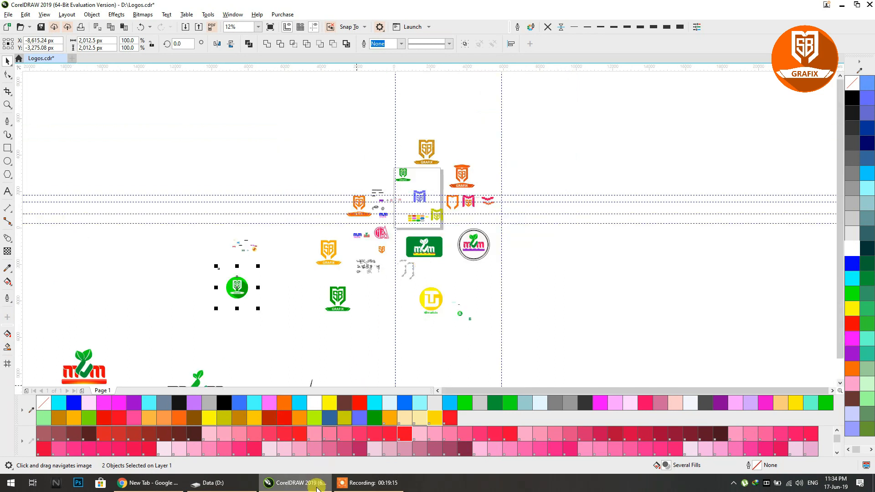
pyautogui.click(351, 483)
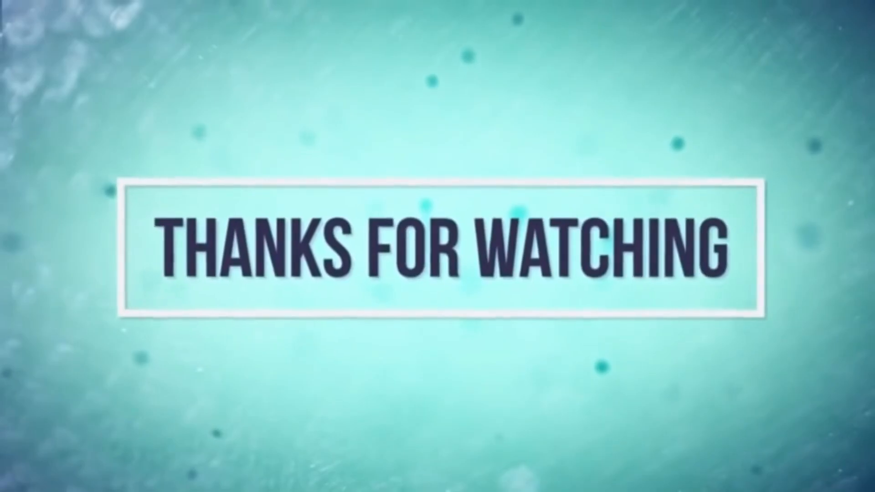